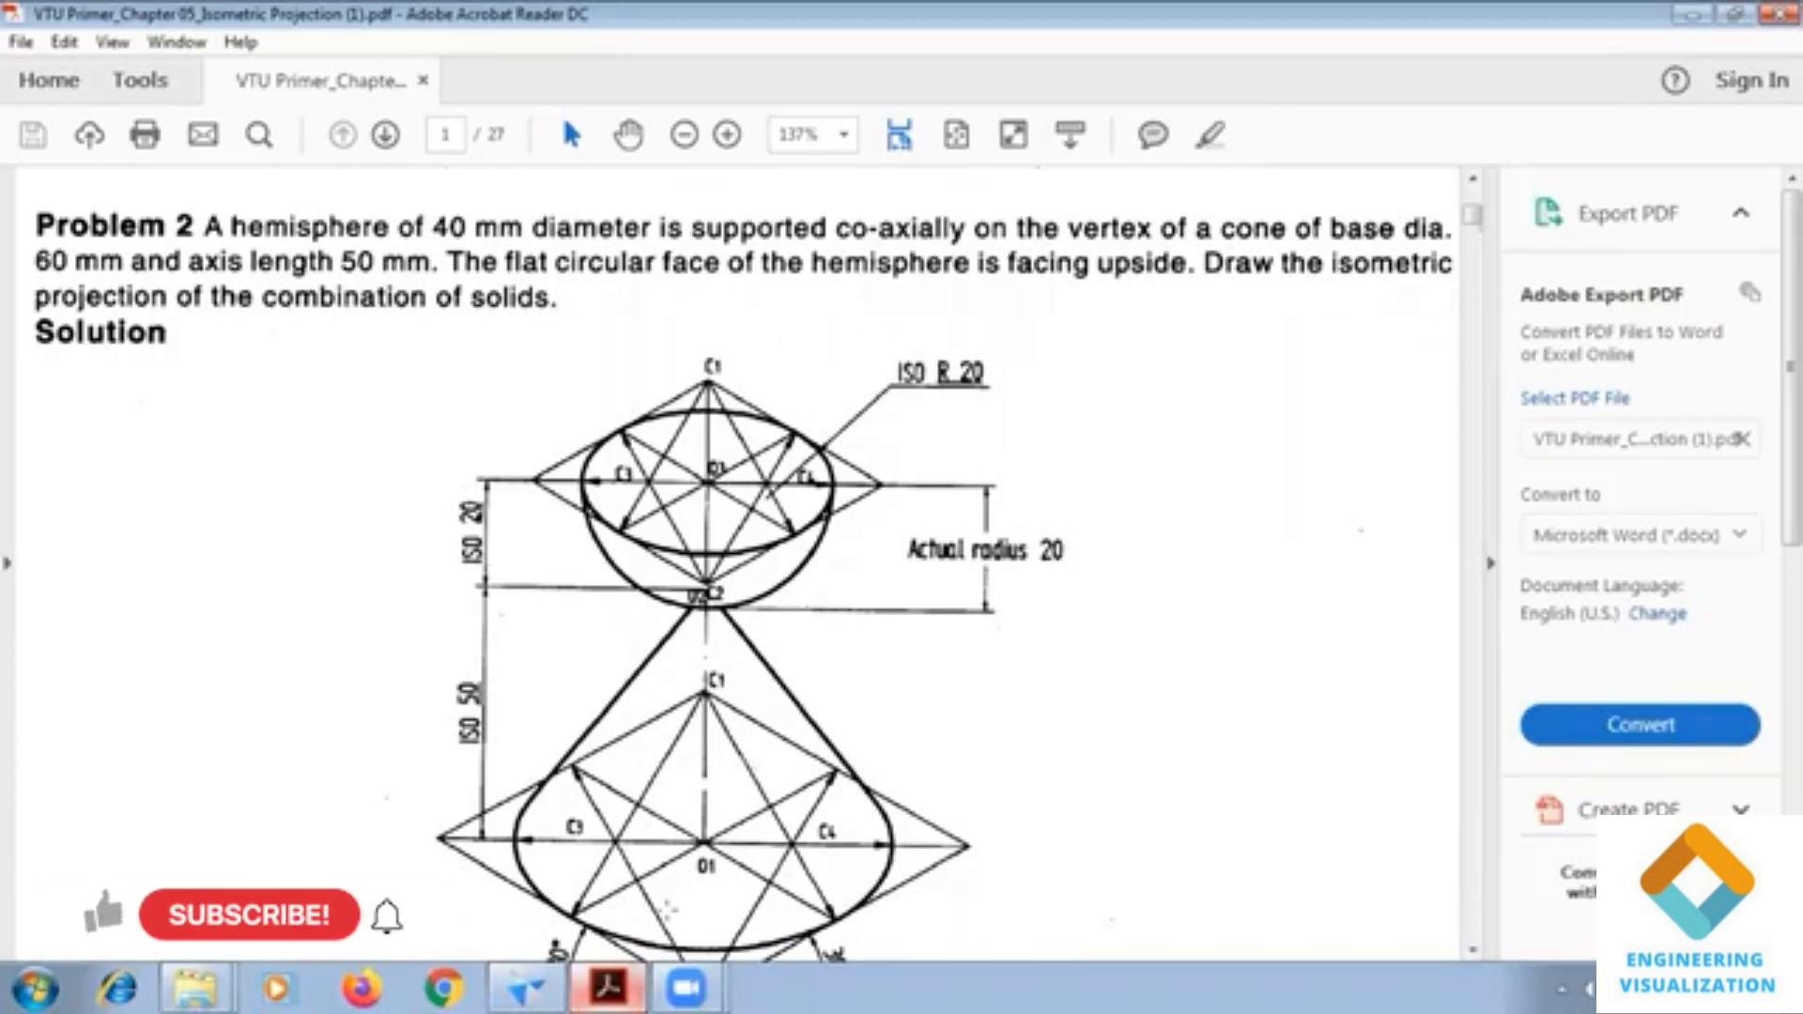
Draw a thin 0.13 mm horizontal base line across the lower part of the sheet
{"action": "left_click", "coordinate": [530, 986]}
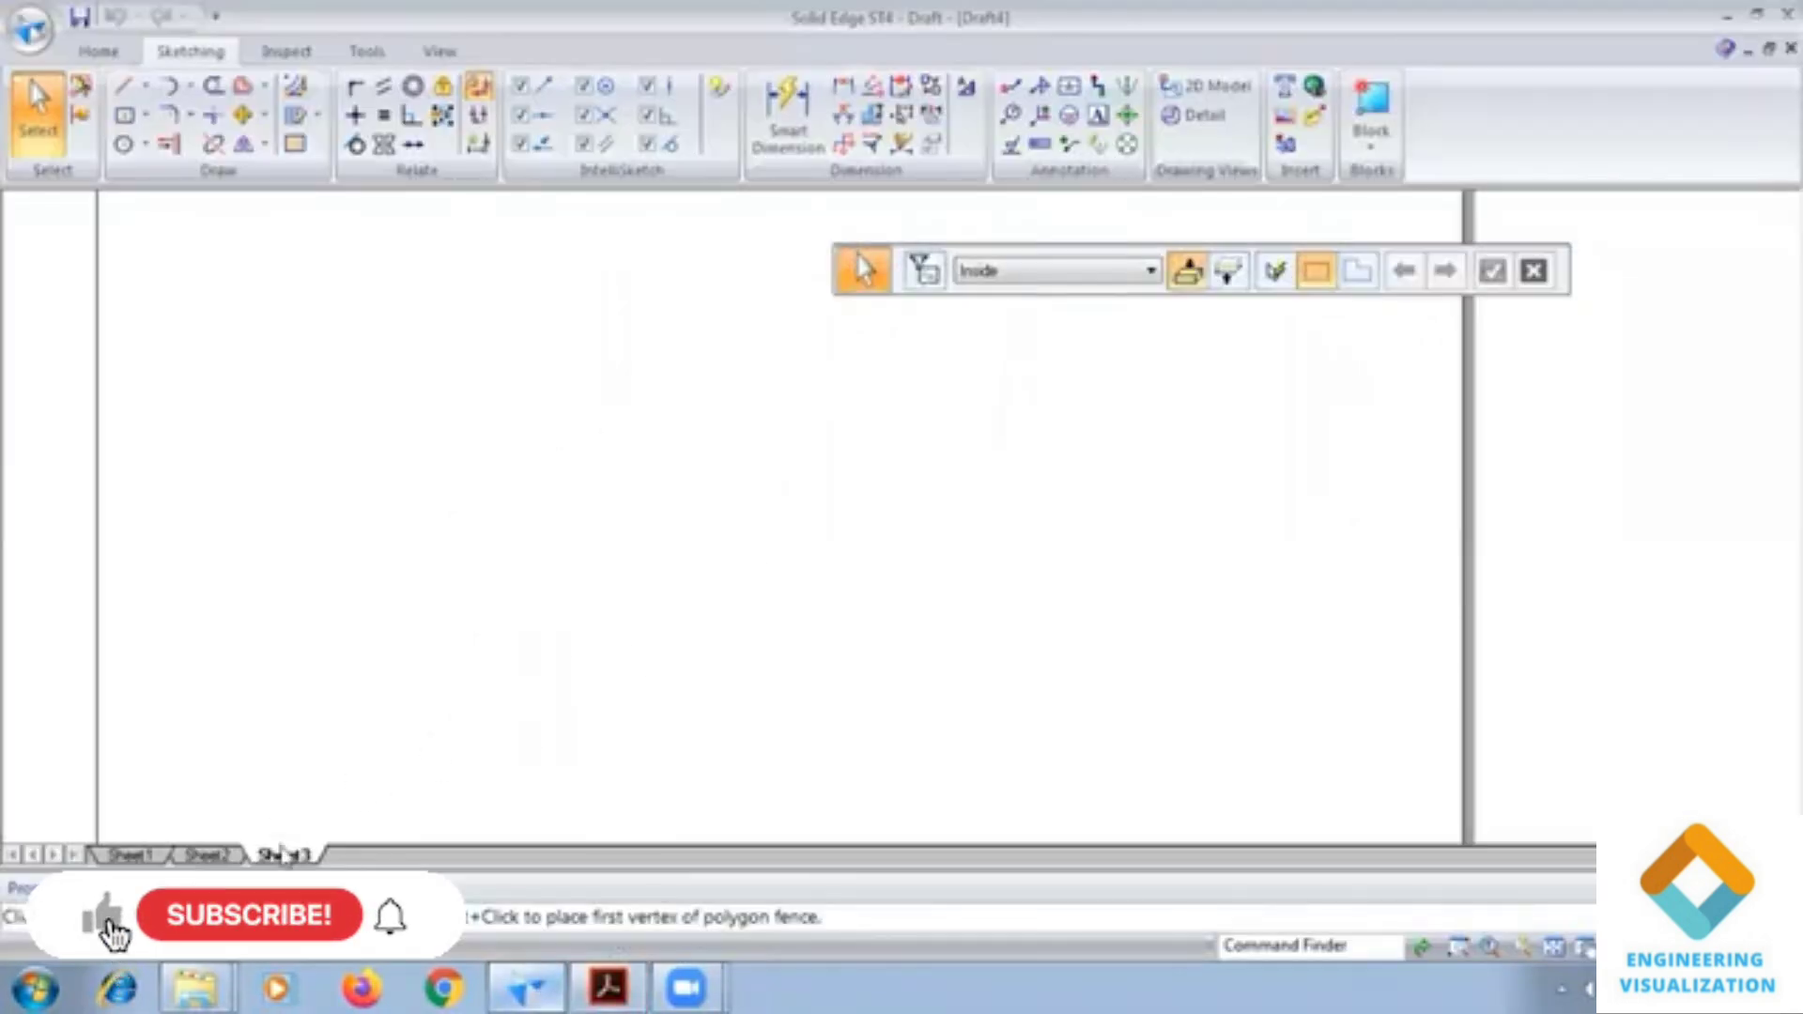
{"action": "left_click", "coordinate": [1555, 949]}
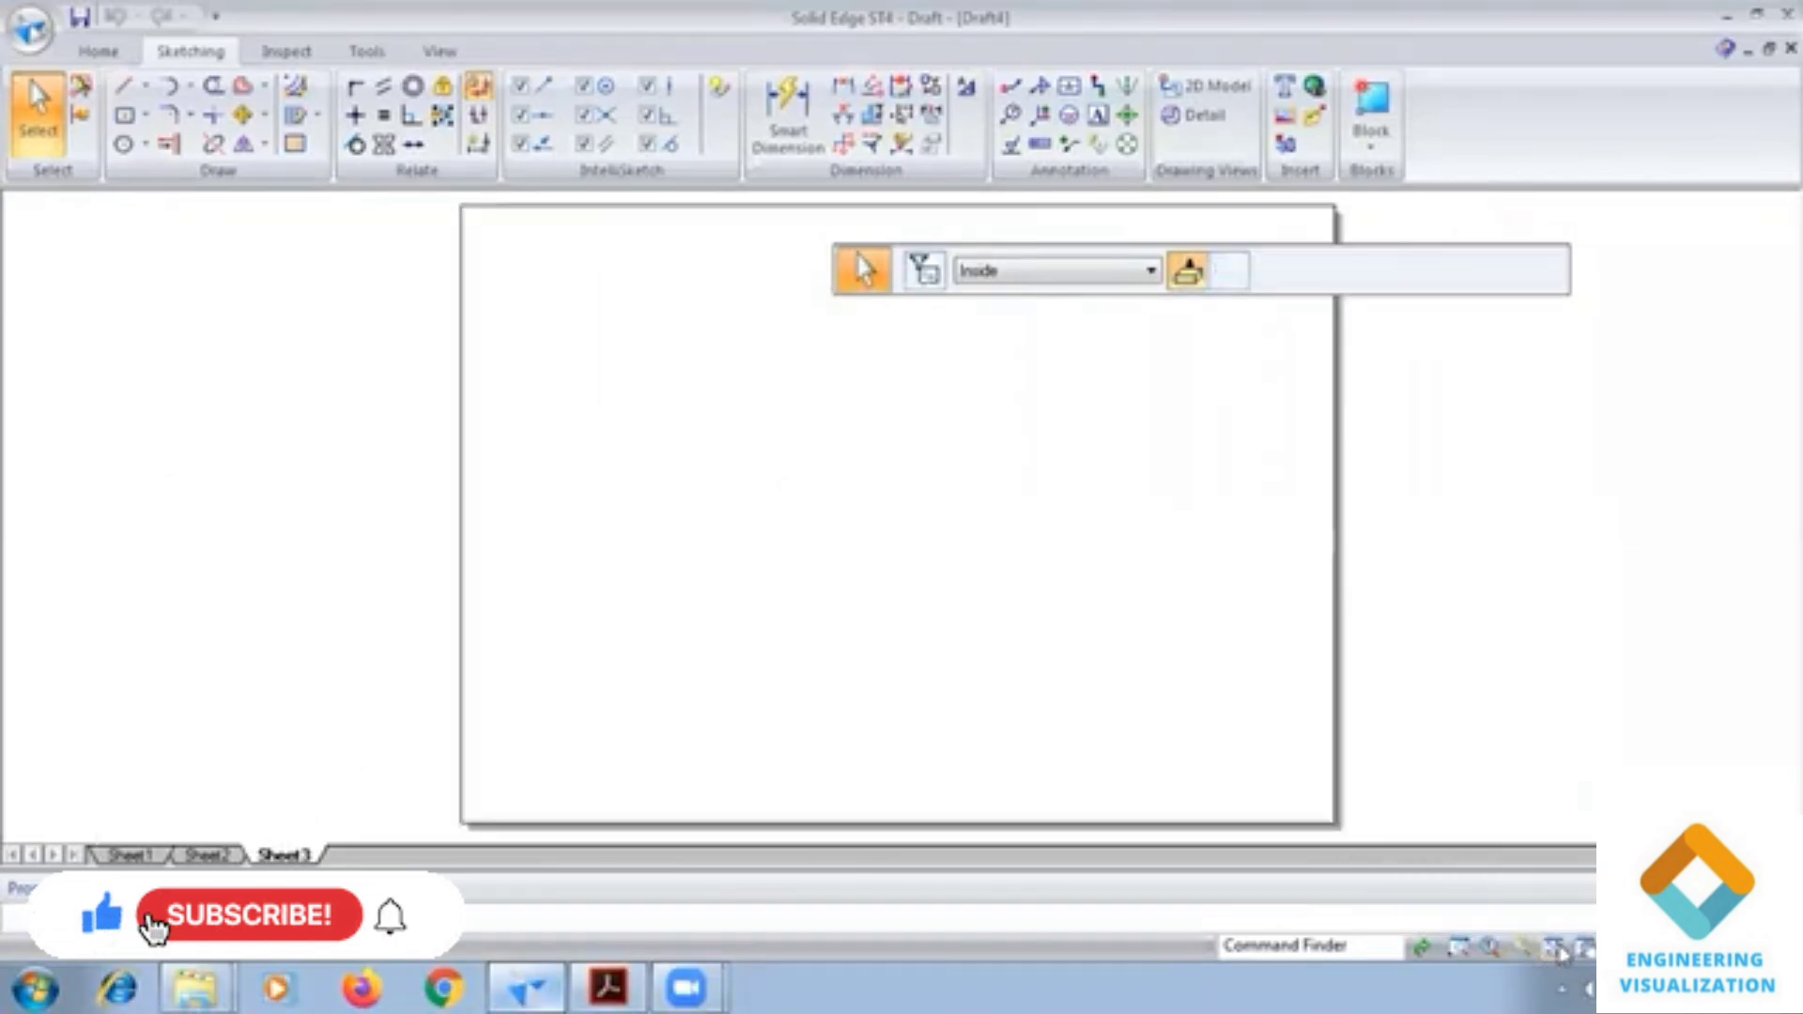
{"action": "left_click", "coordinate": [122, 88]}
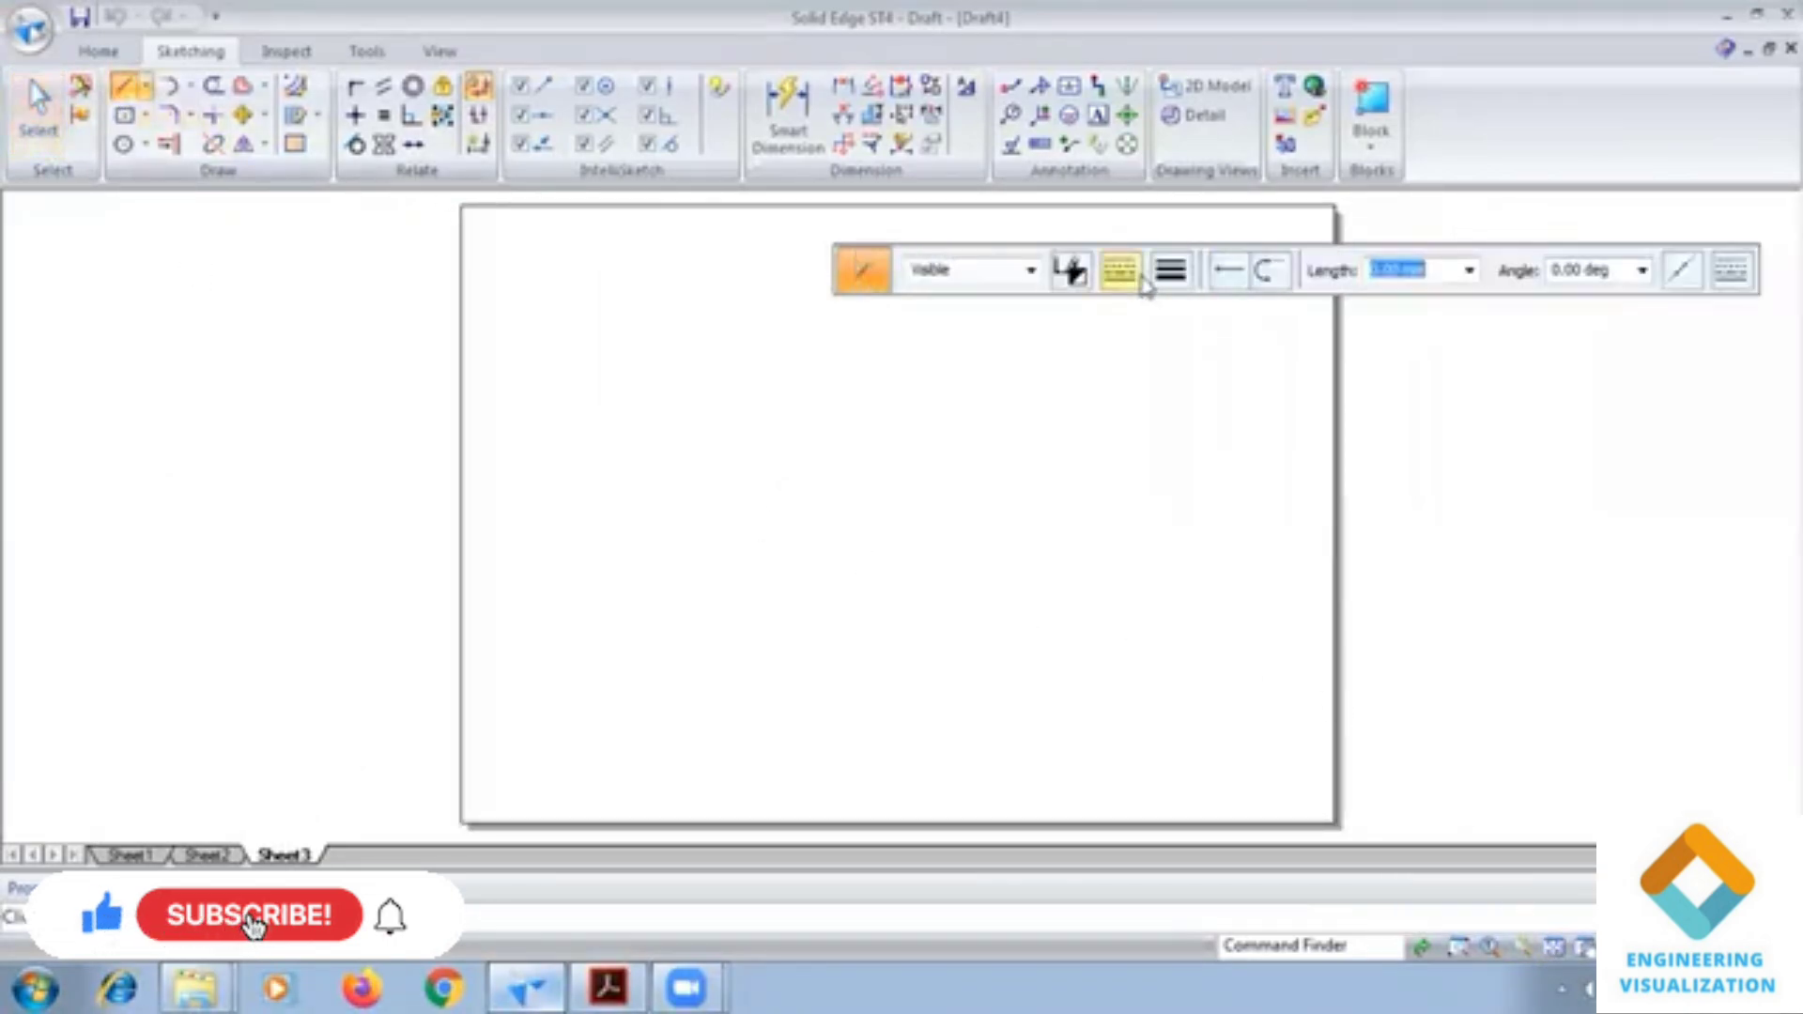
{"action": "left_click", "coordinate": [1171, 272]}
{"action": "left_click", "coordinate": [1186, 307]}
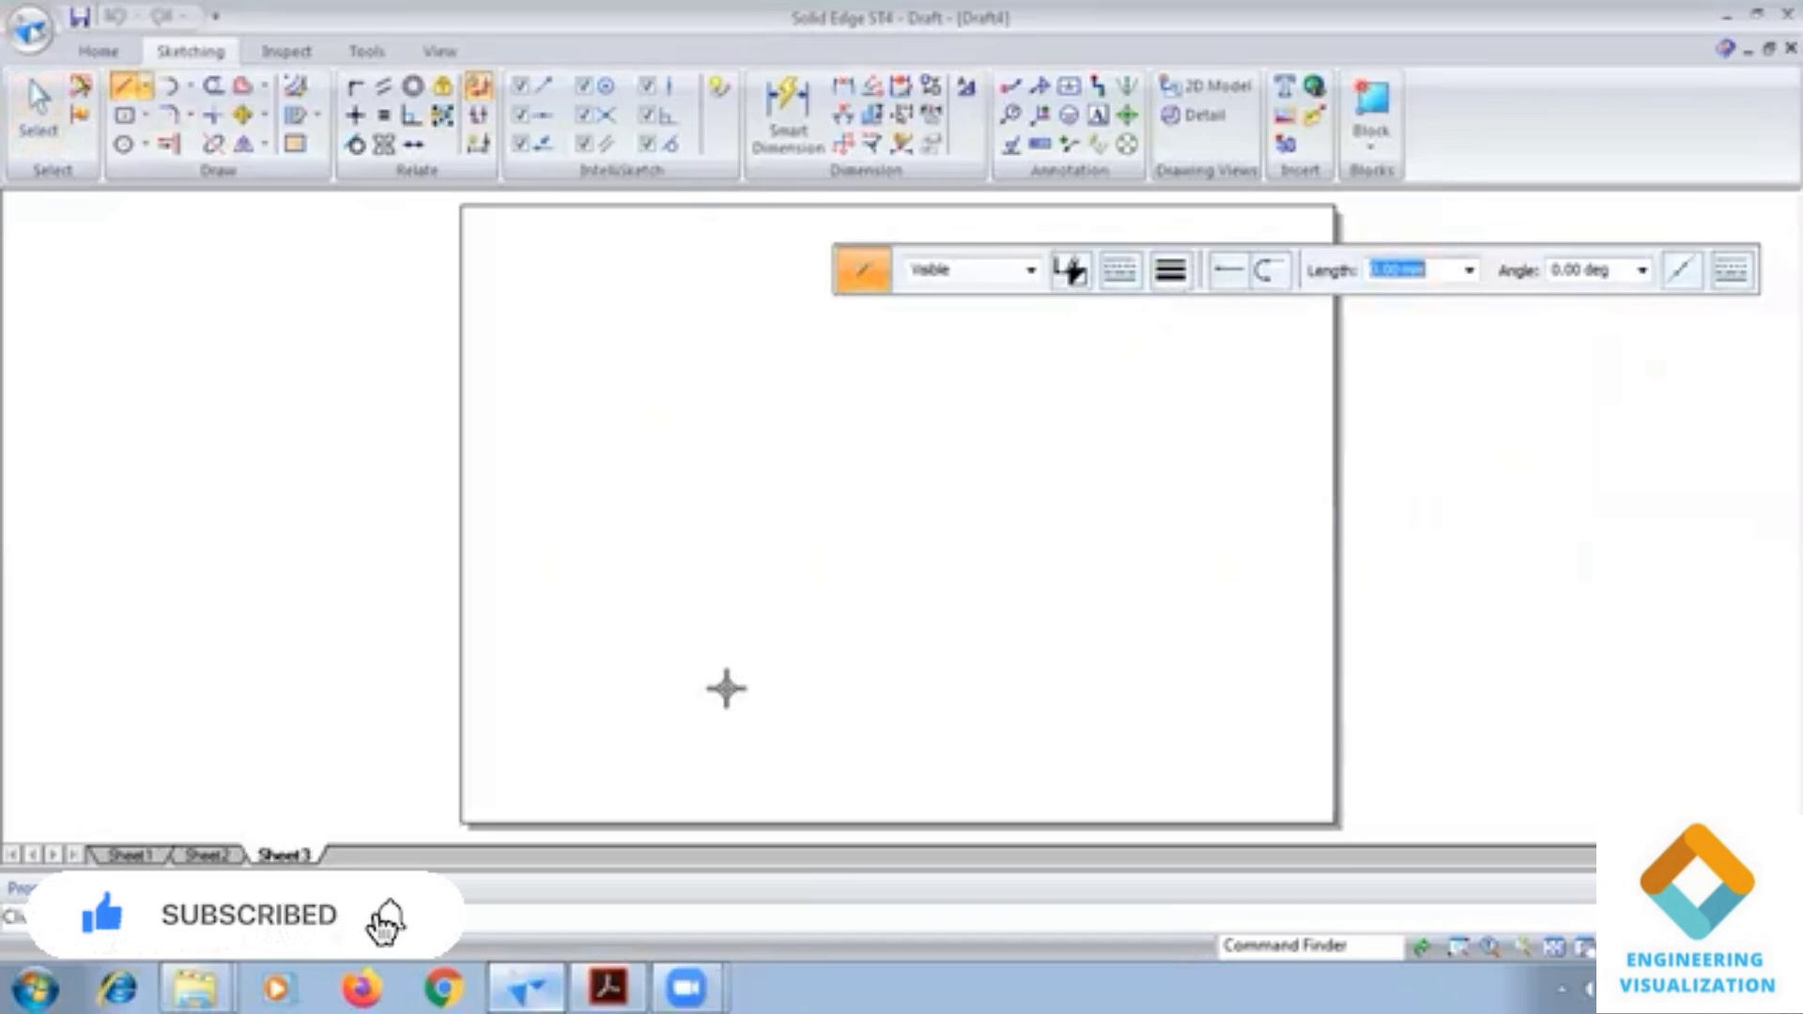
{"action": "left_click", "coordinate": [620, 723]}
{"action": "left_click", "coordinate": [1128, 723]}
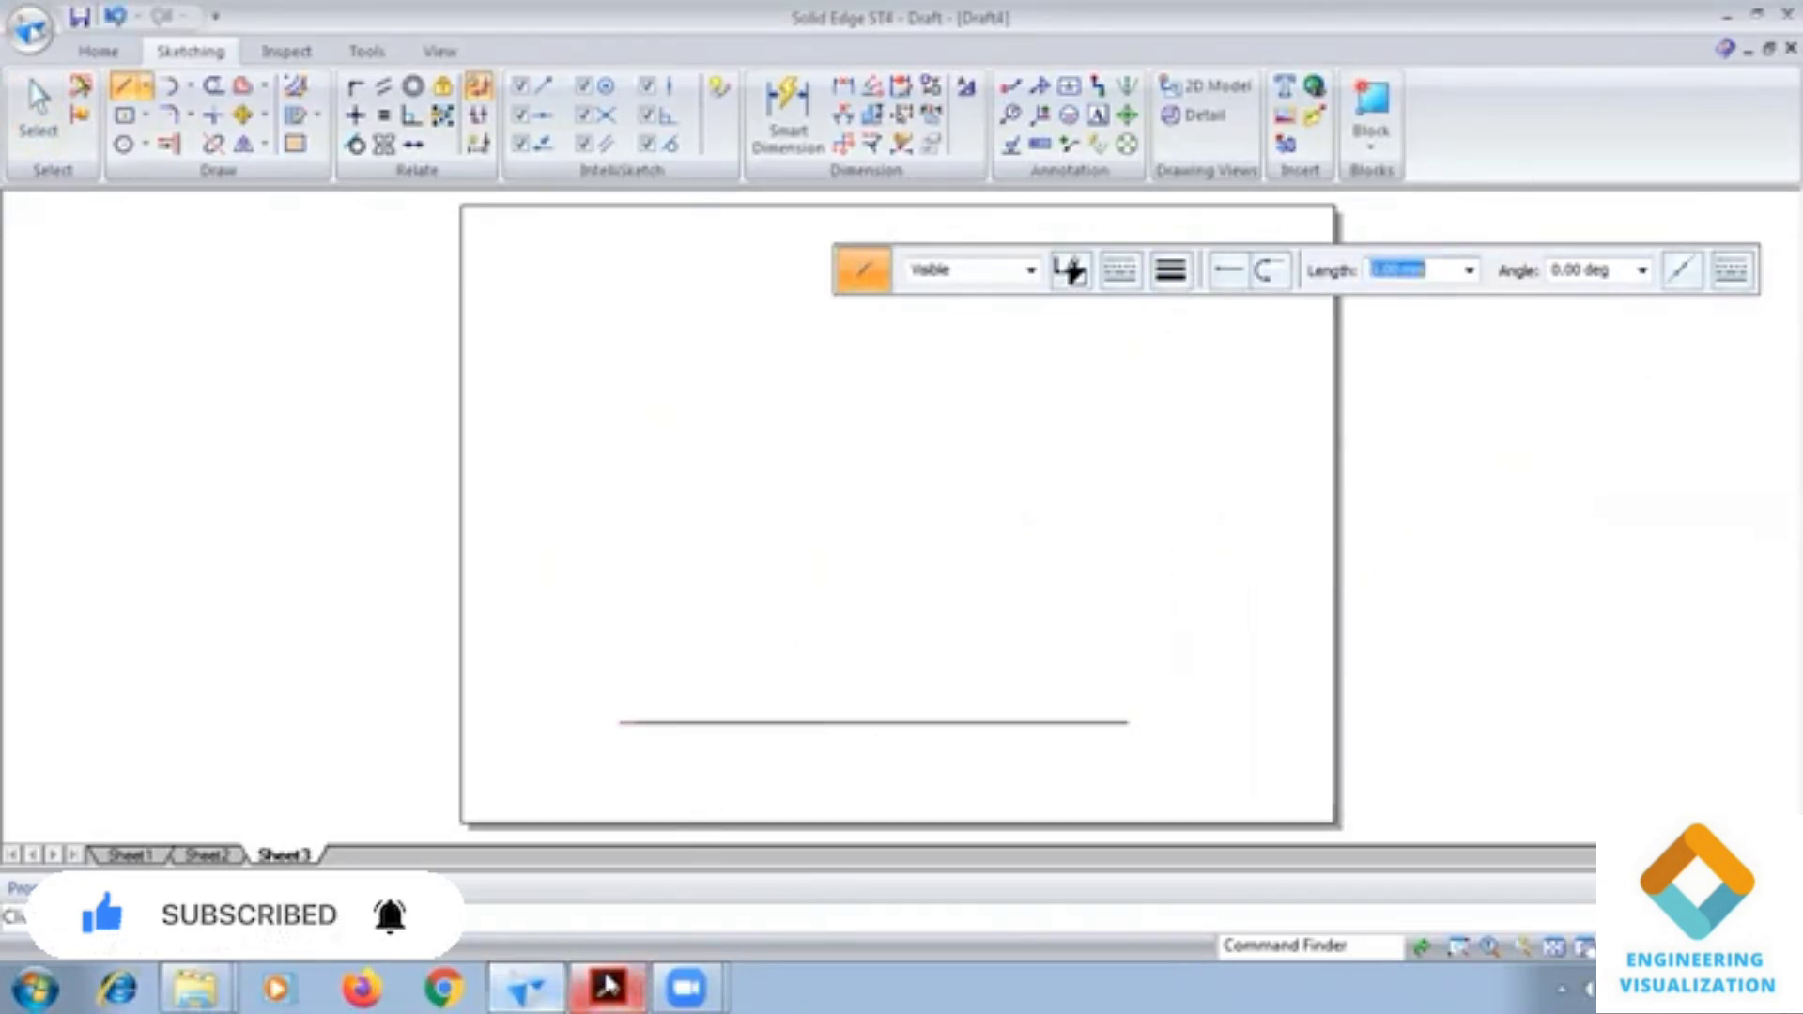
Check the reference PDF, then return to the Solid Edge drawing
{"action": "left_click", "coordinate": [603, 986]}
{"action": "scroll", "coordinate": [742, 563], "scroll_direction": "down", "scroll_amount": 1}
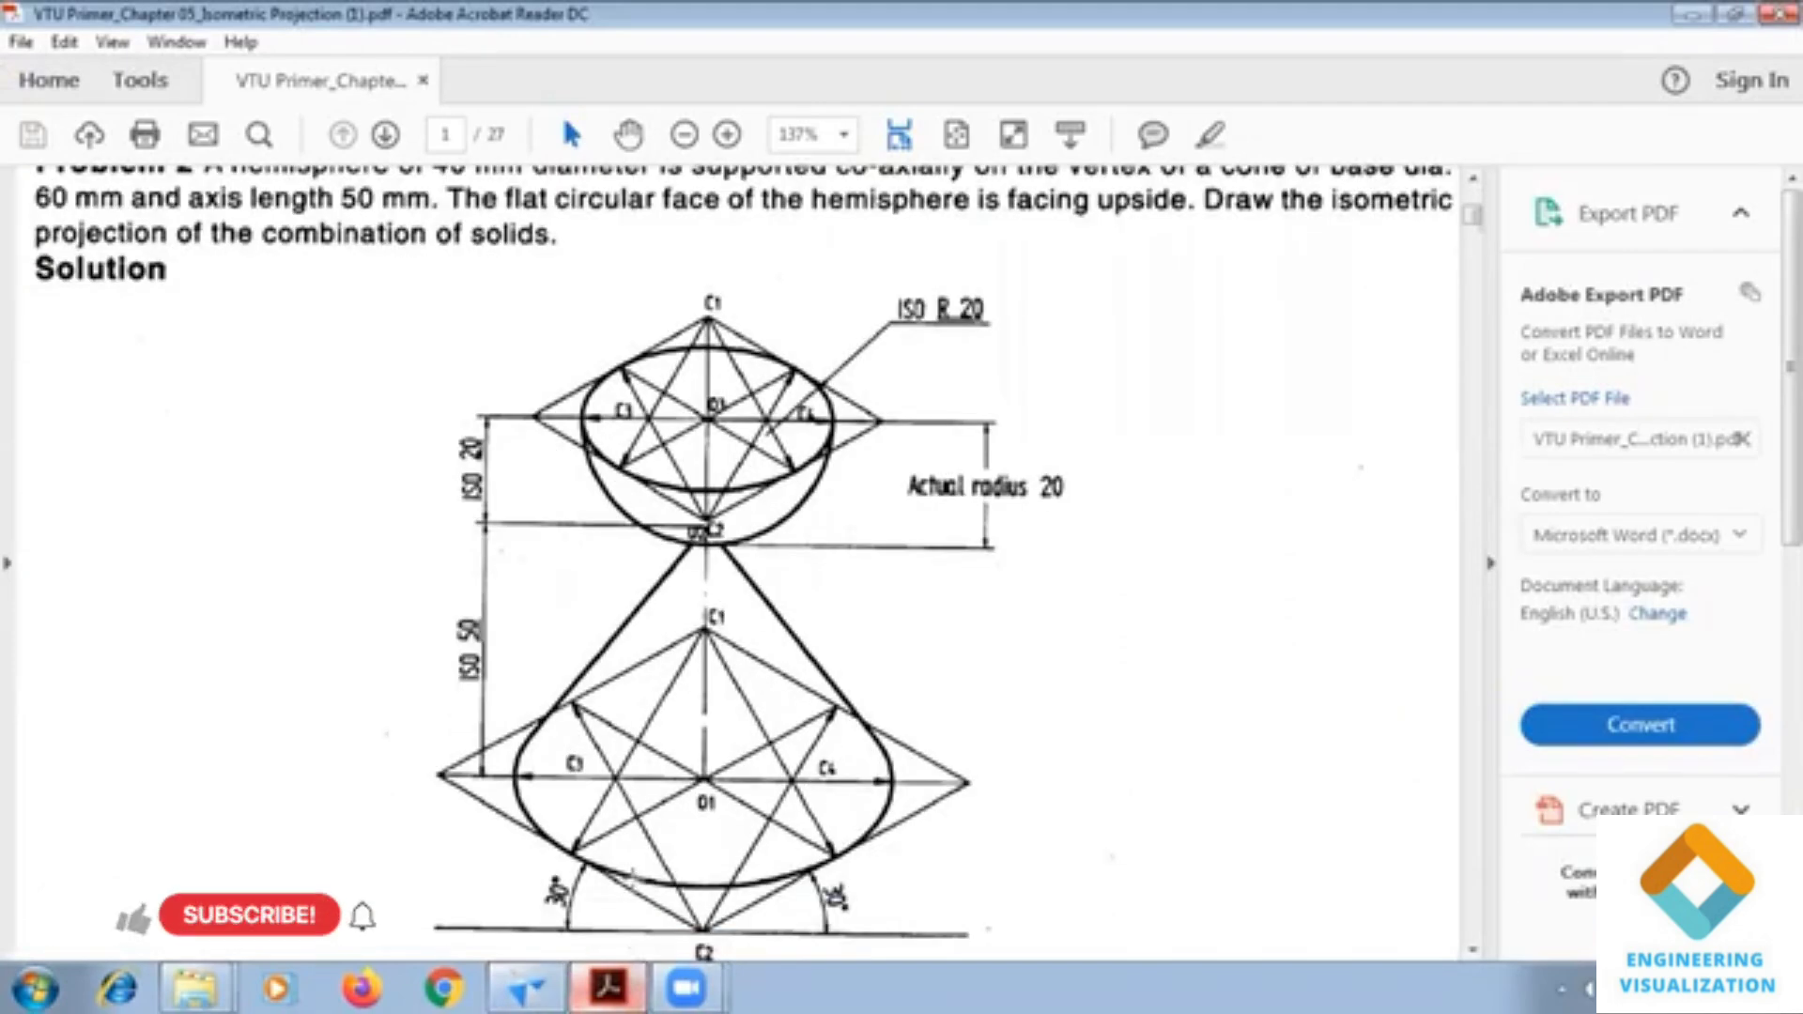
{"action": "scroll", "coordinate": [742, 564], "scroll_direction": "up", "scroll_amount": 1}
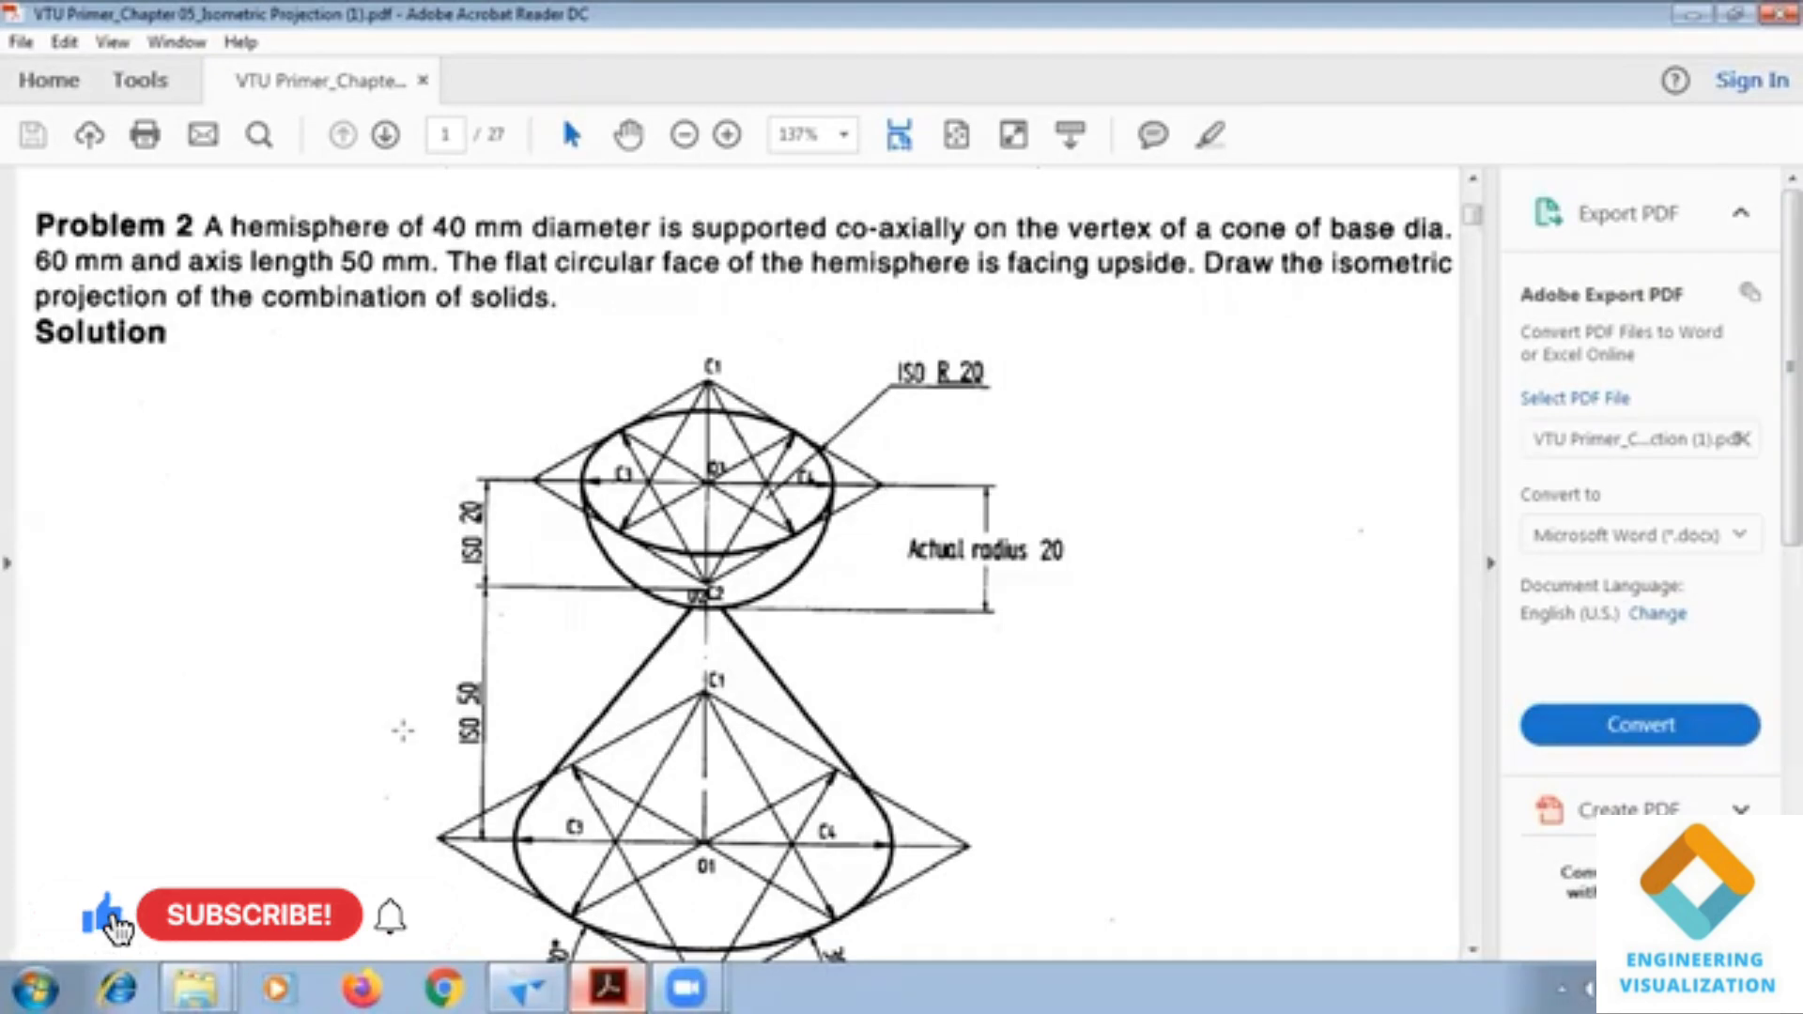
{"action": "left_click", "coordinate": [530, 987]}
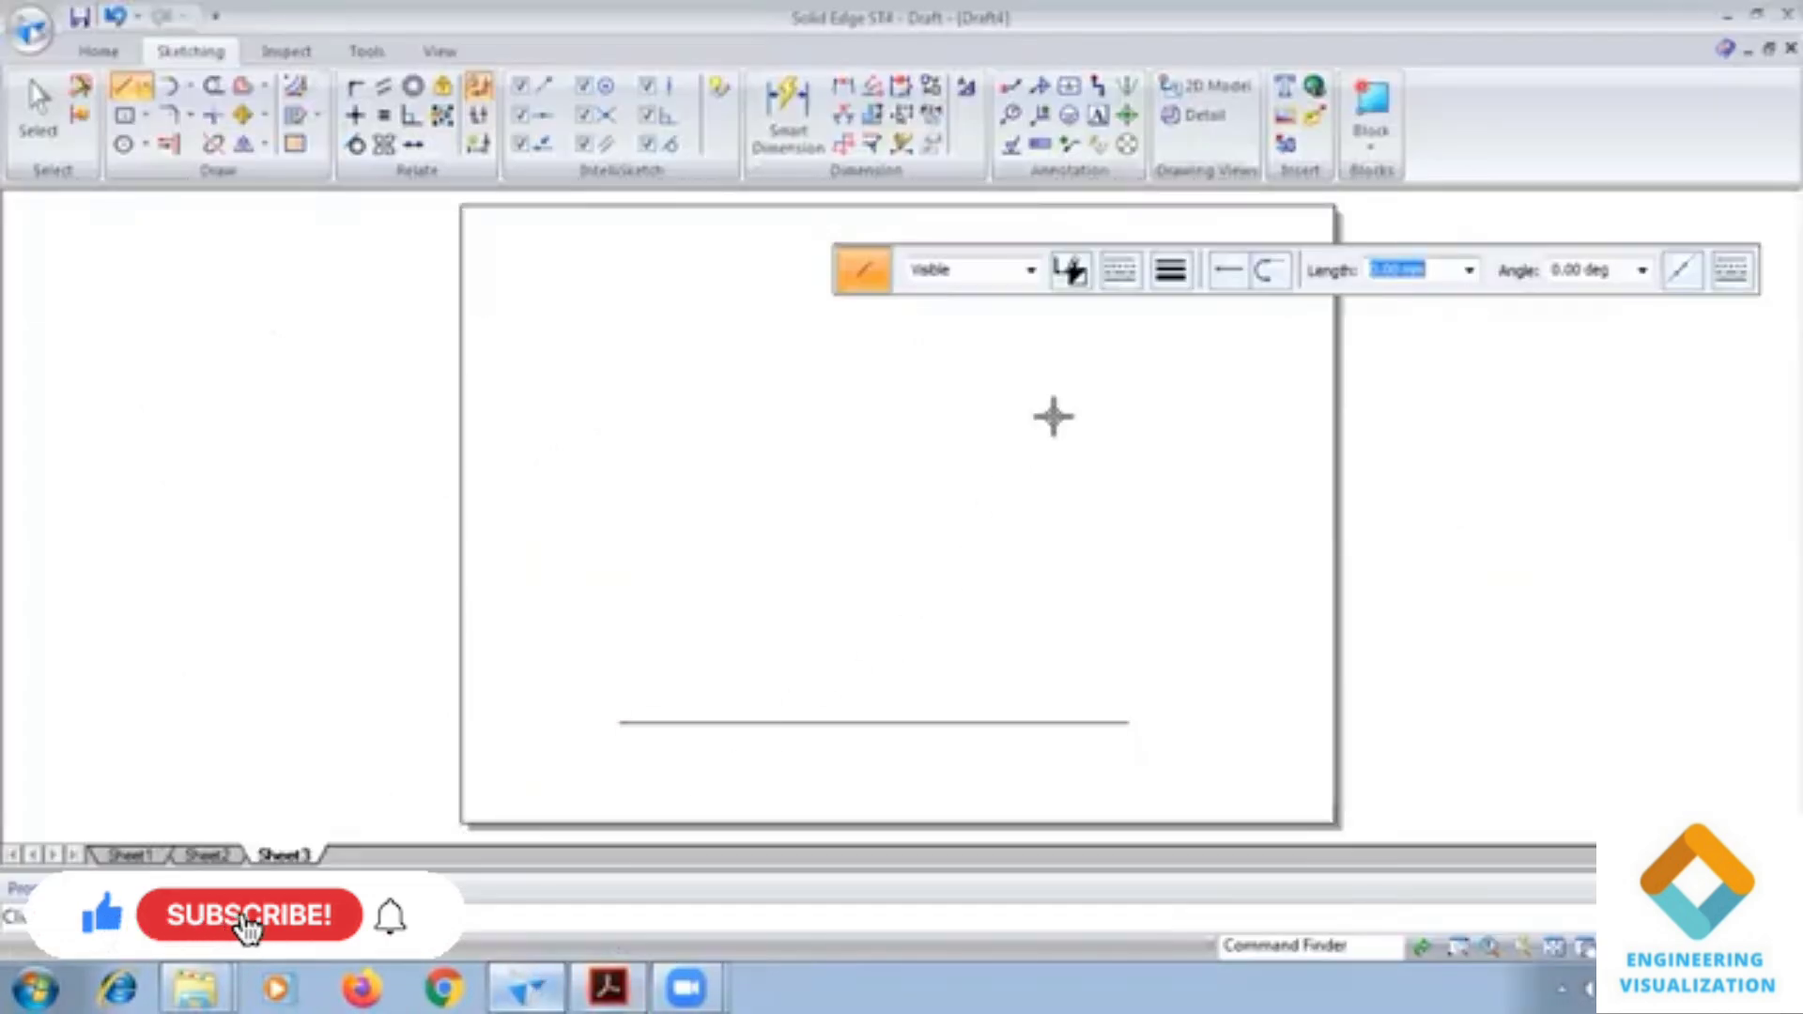
Draw the rhombus's first 60 mm side at 30° from the base line
{"action": "left_click", "coordinate": [874, 722]}
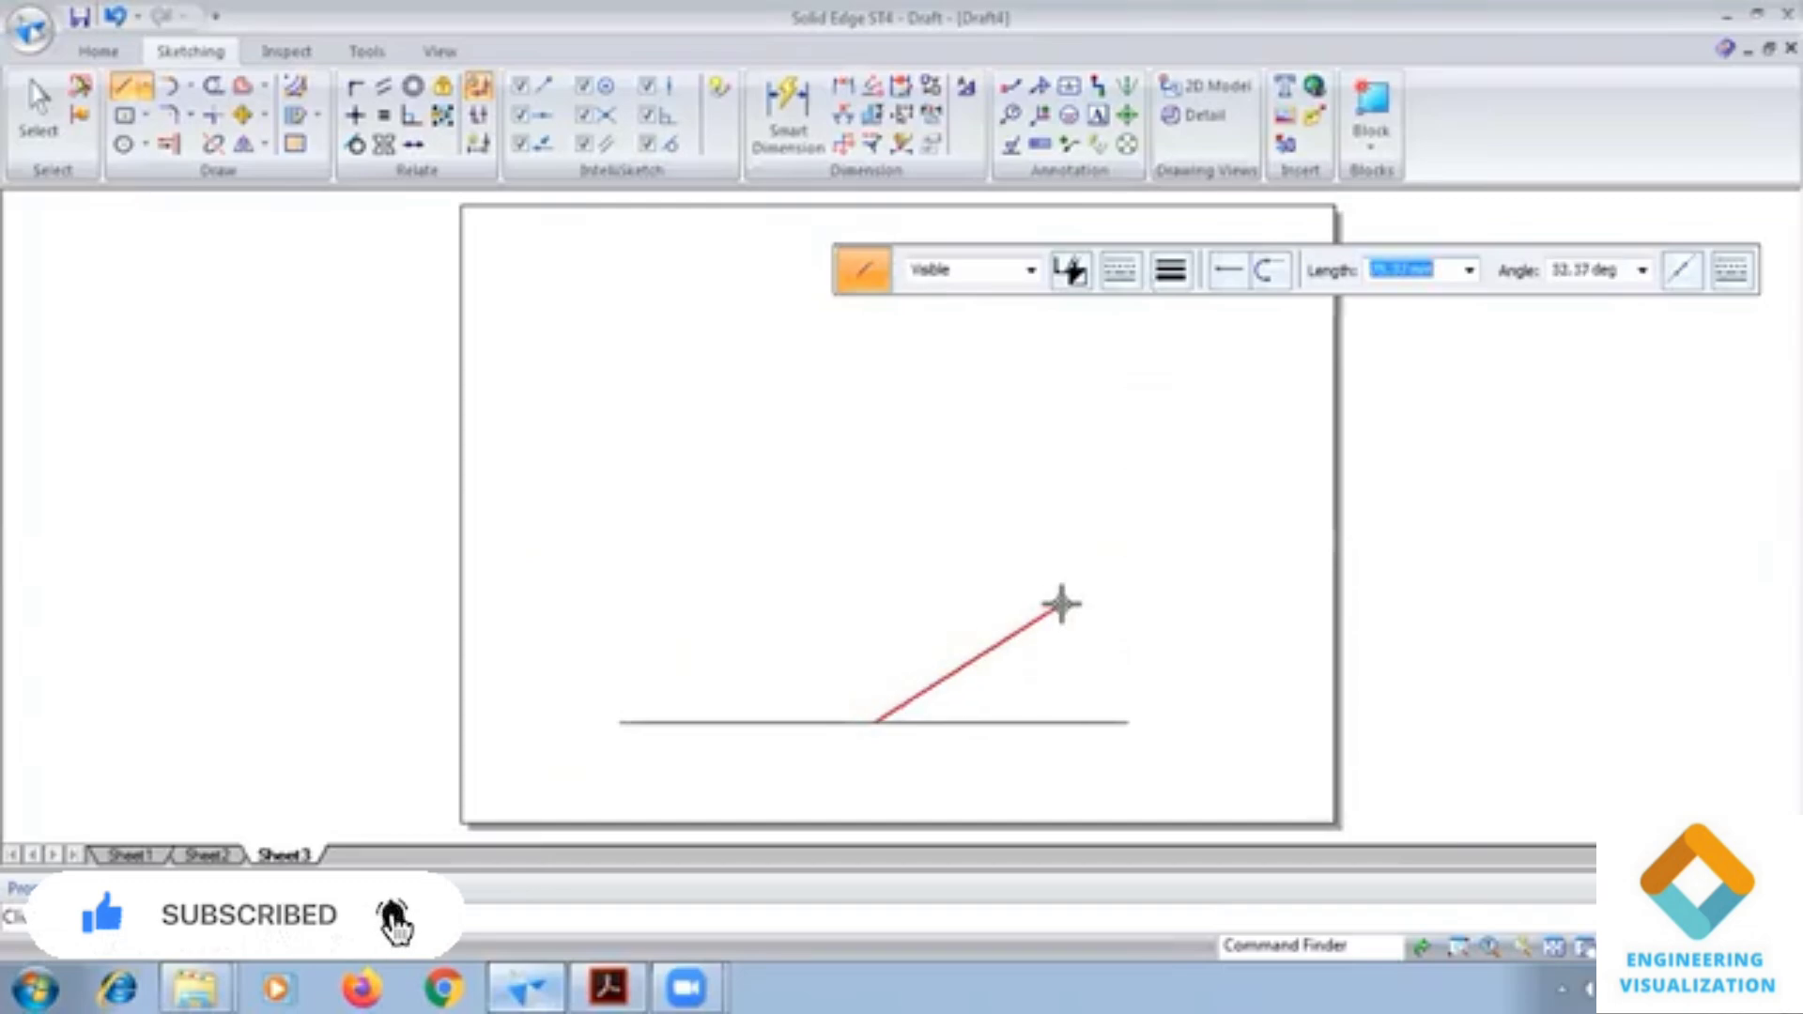
{"action": "type", "text": "60"}
{"action": "key", "text": "Tab"}
{"action": "key", "text": "Return"}
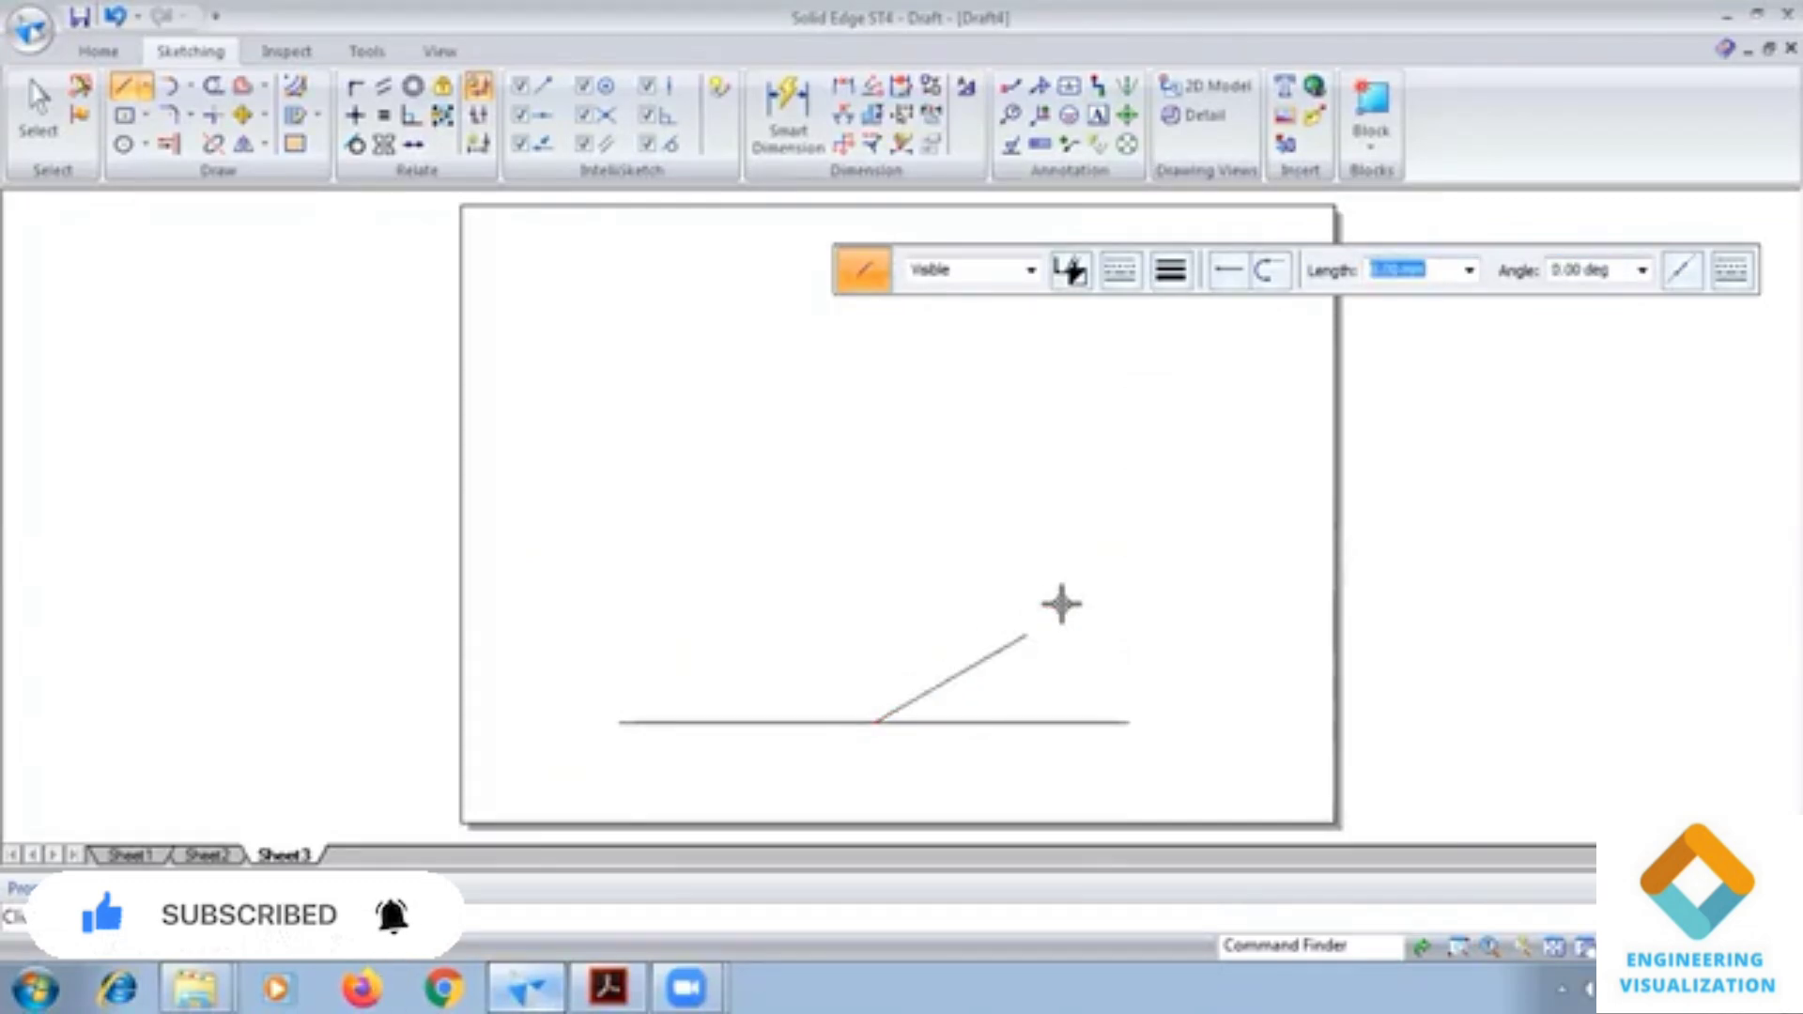
Add 60 mm sides at 150° and 210°, close the rhombus, and bring up the reference PDF
{"action": "type", "text": "60"}
{"action": "key", "text": "Tab"}
{"action": "type", "text": "15"}
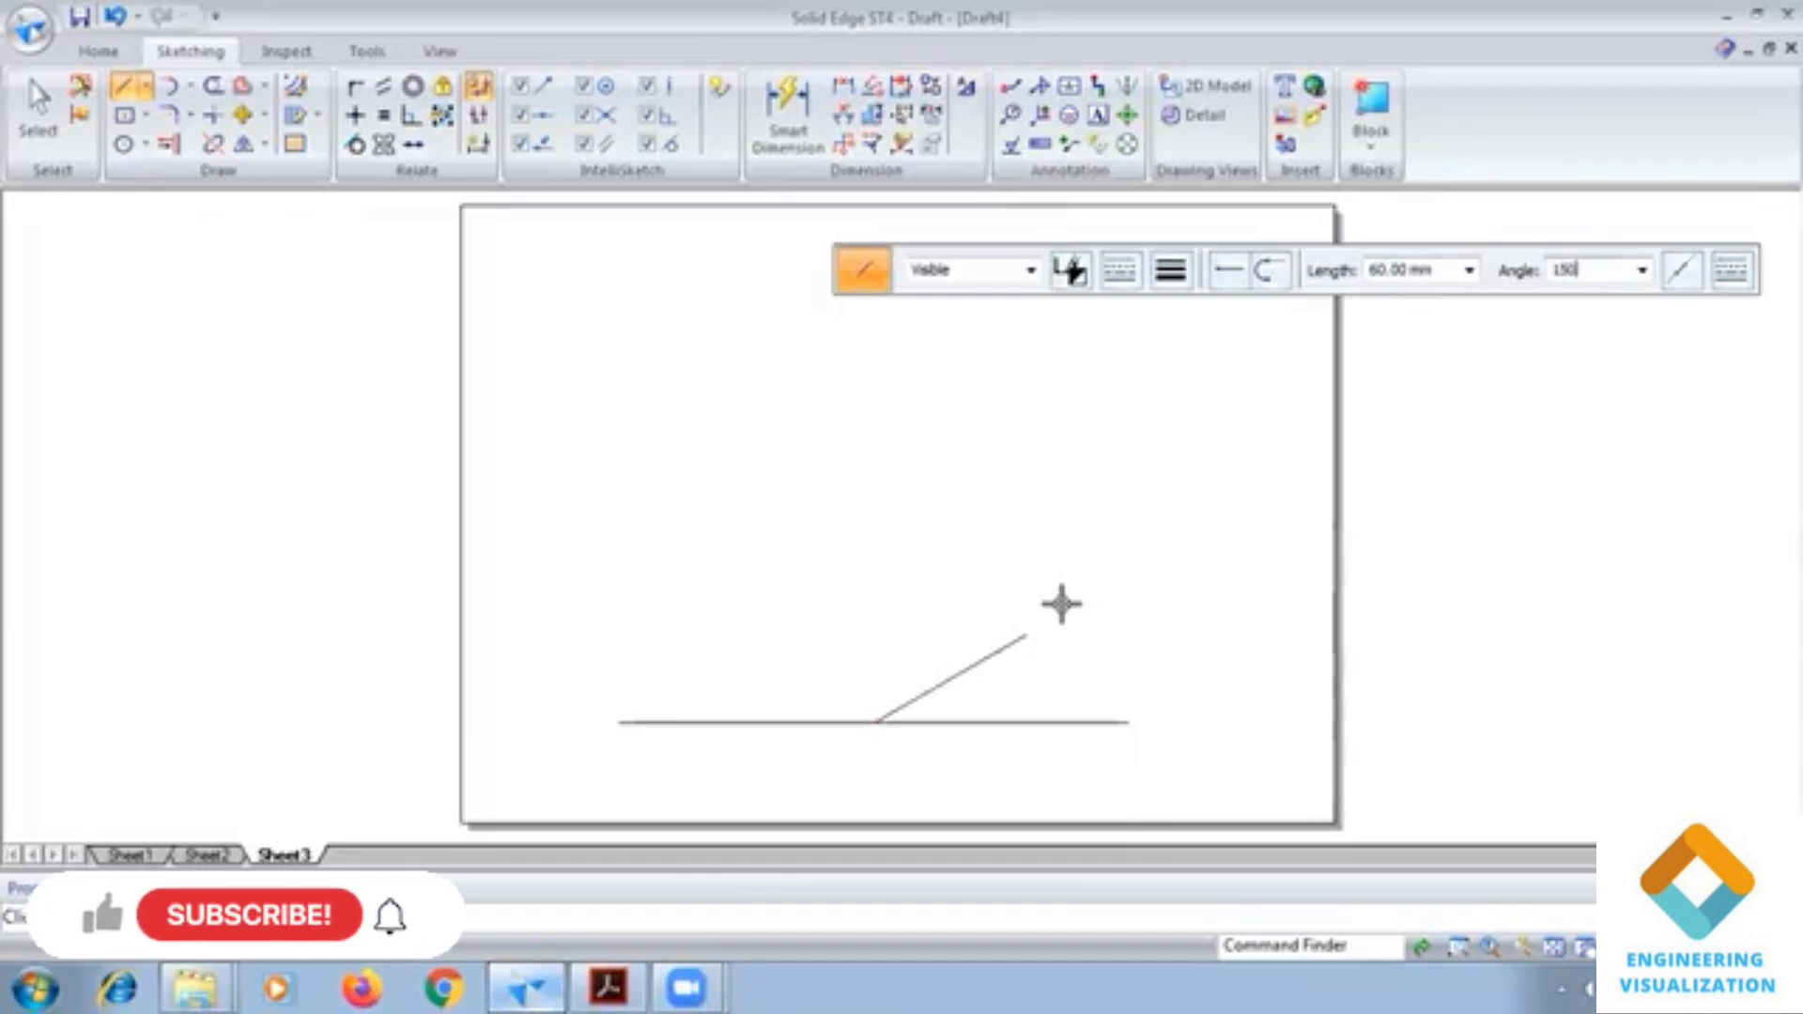
{"action": "key", "text": "Return"}
{"action": "key", "text": "Tab"}
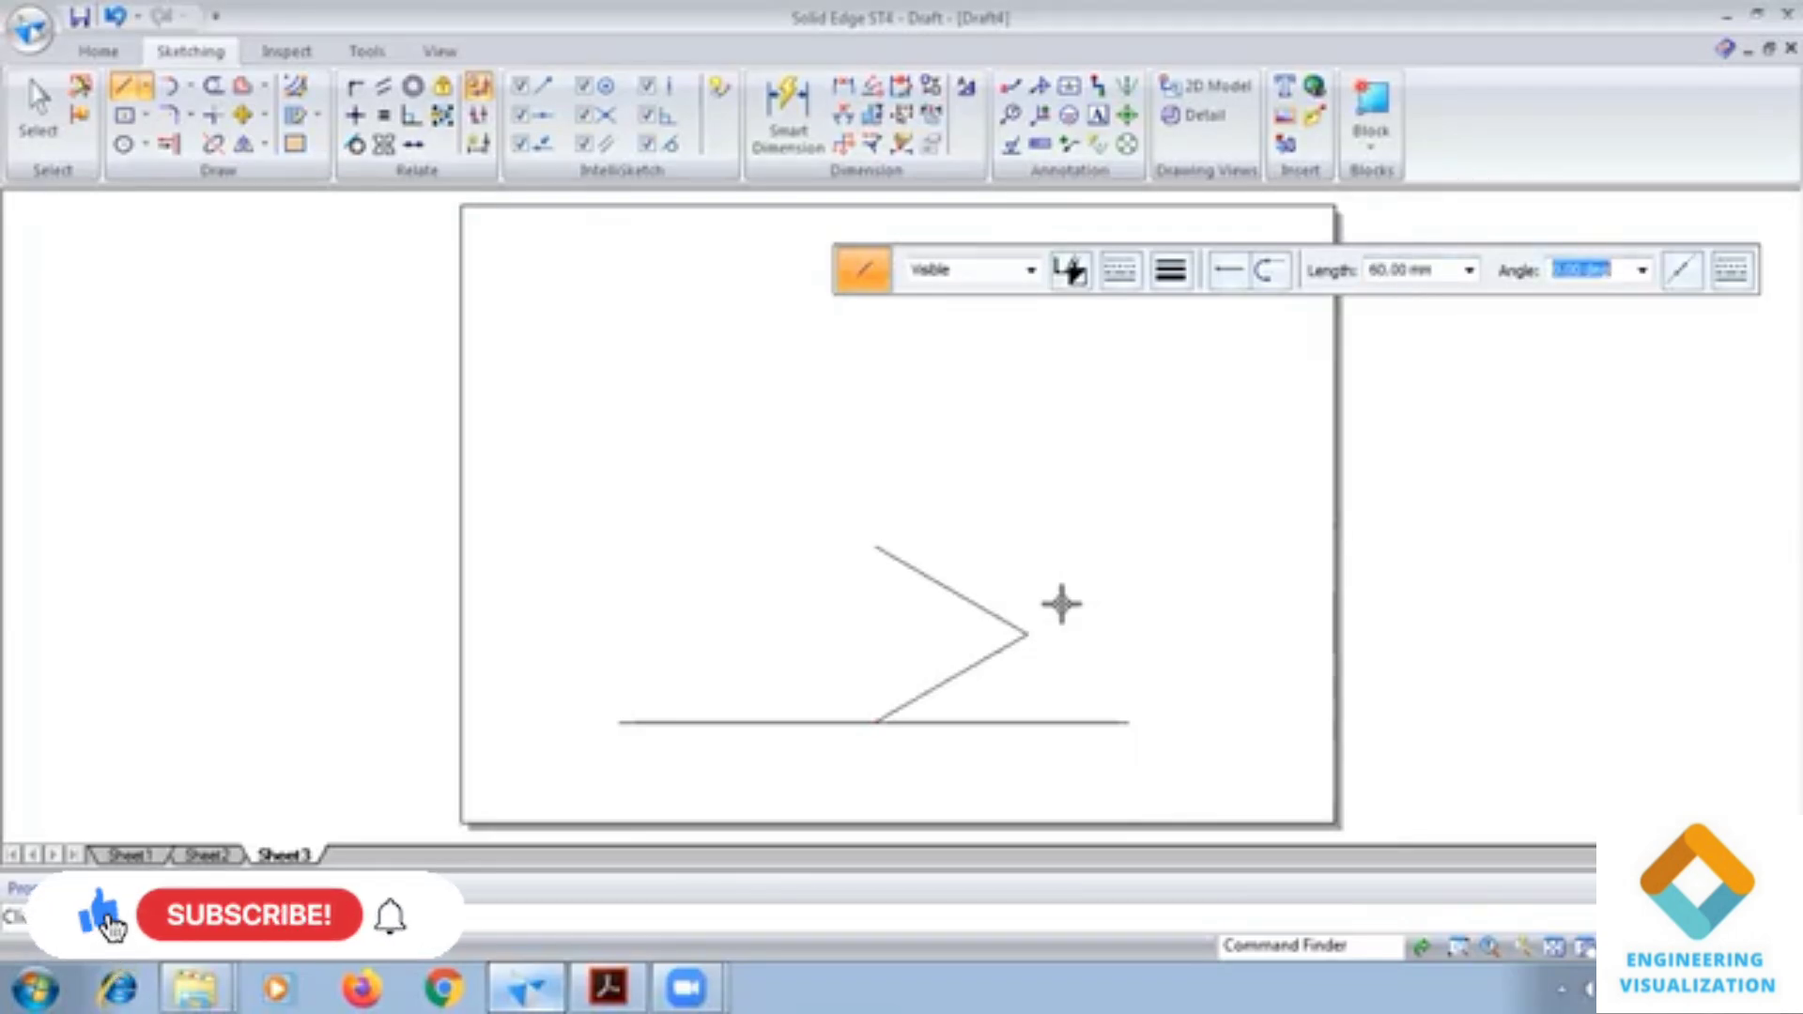
{"action": "type", "text": "210"}
{"action": "key", "text": "Return"}
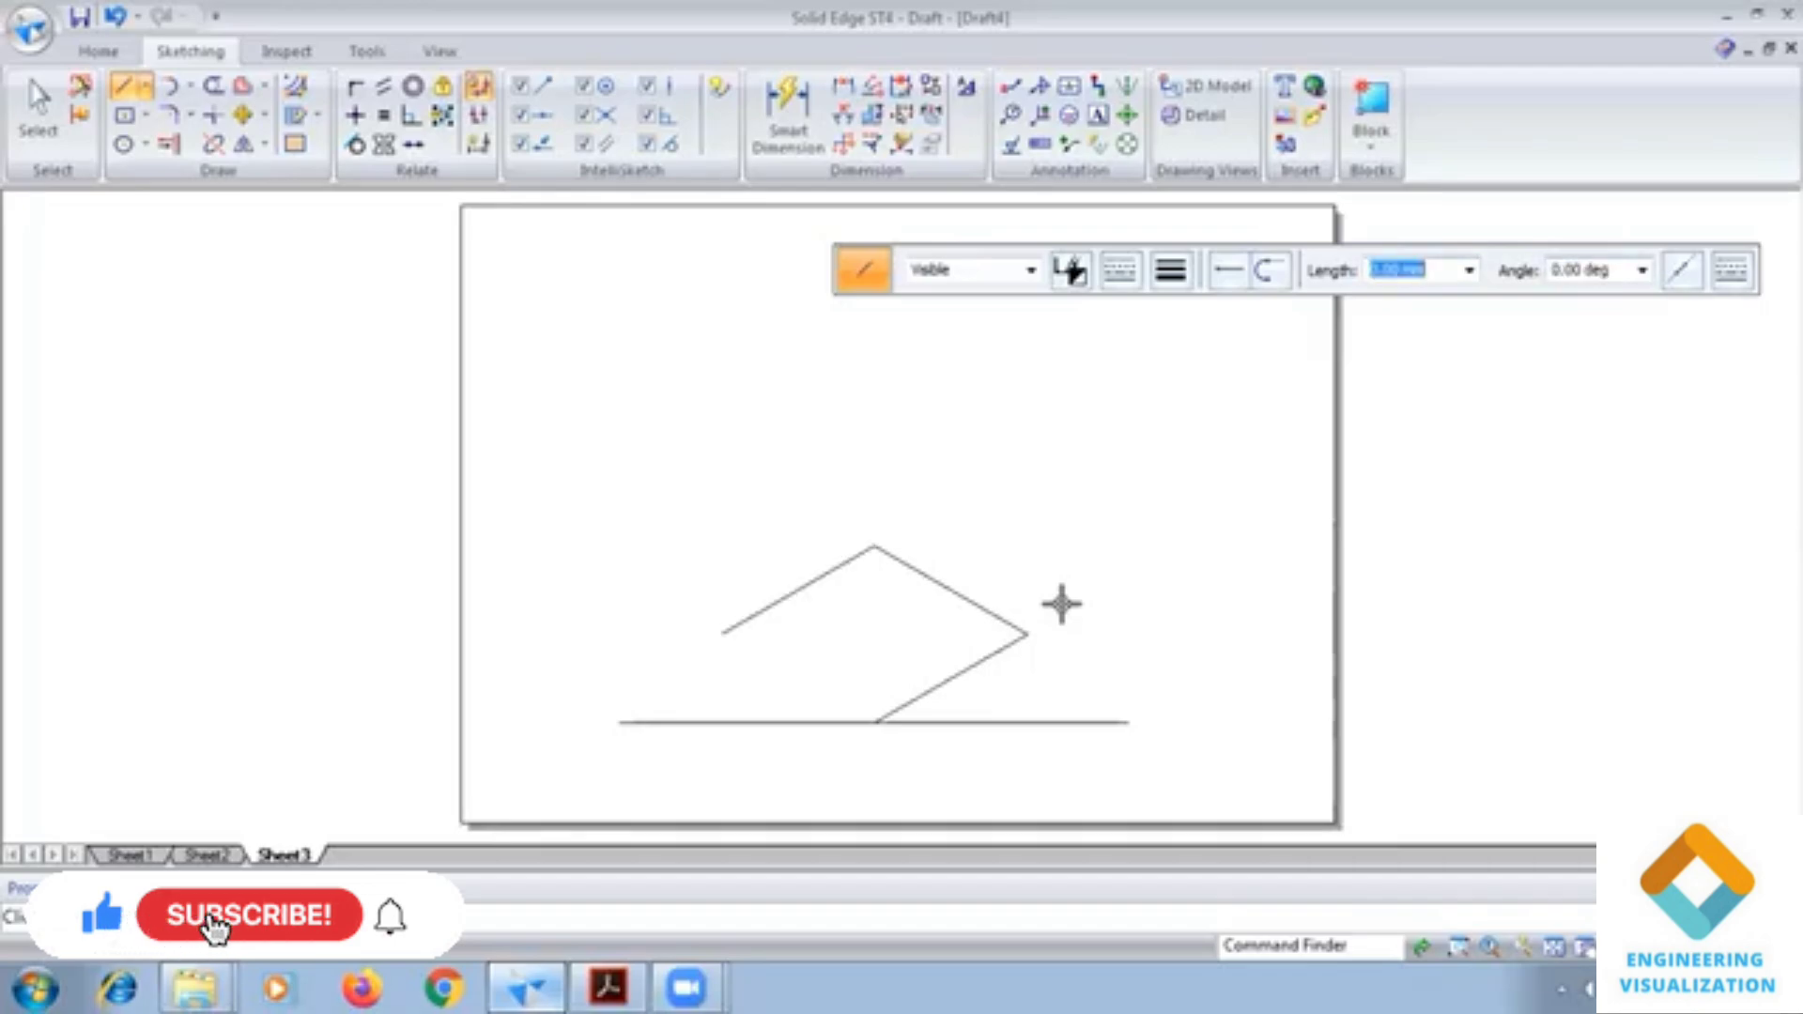
{"action": "left_click", "coordinate": [878, 716]}
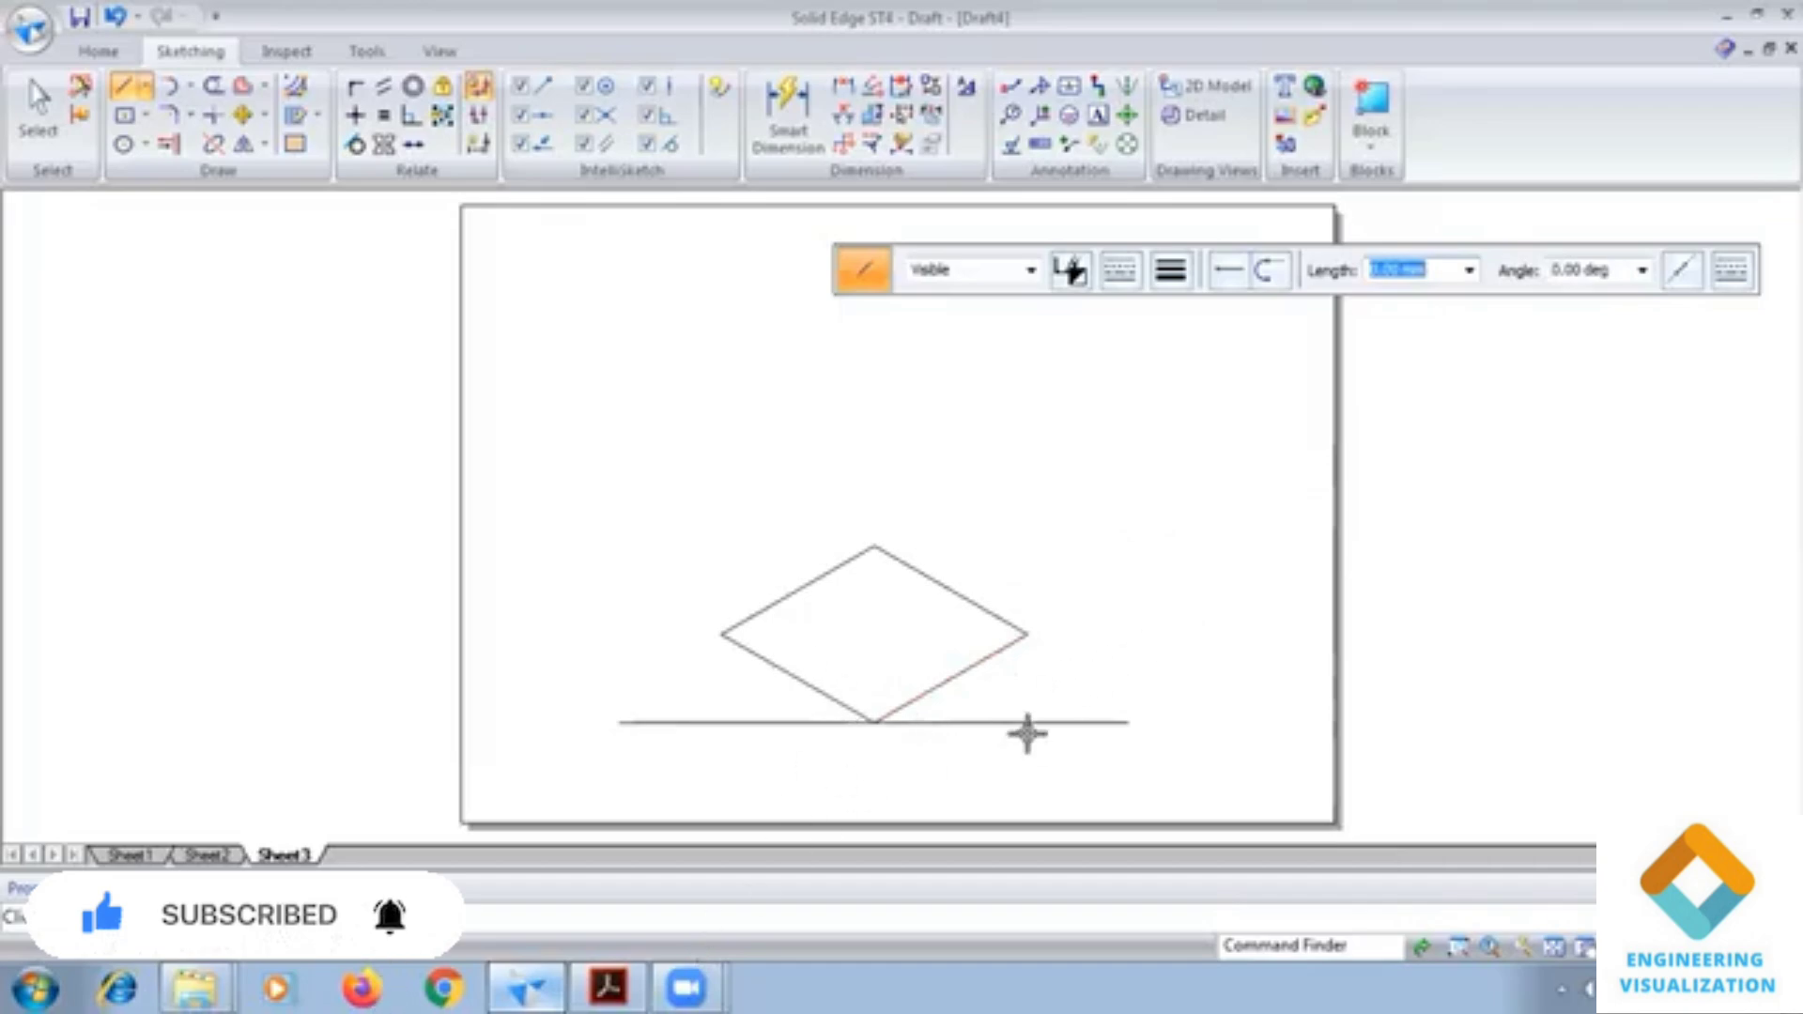
{"action": "left_click", "coordinate": [587, 984]}
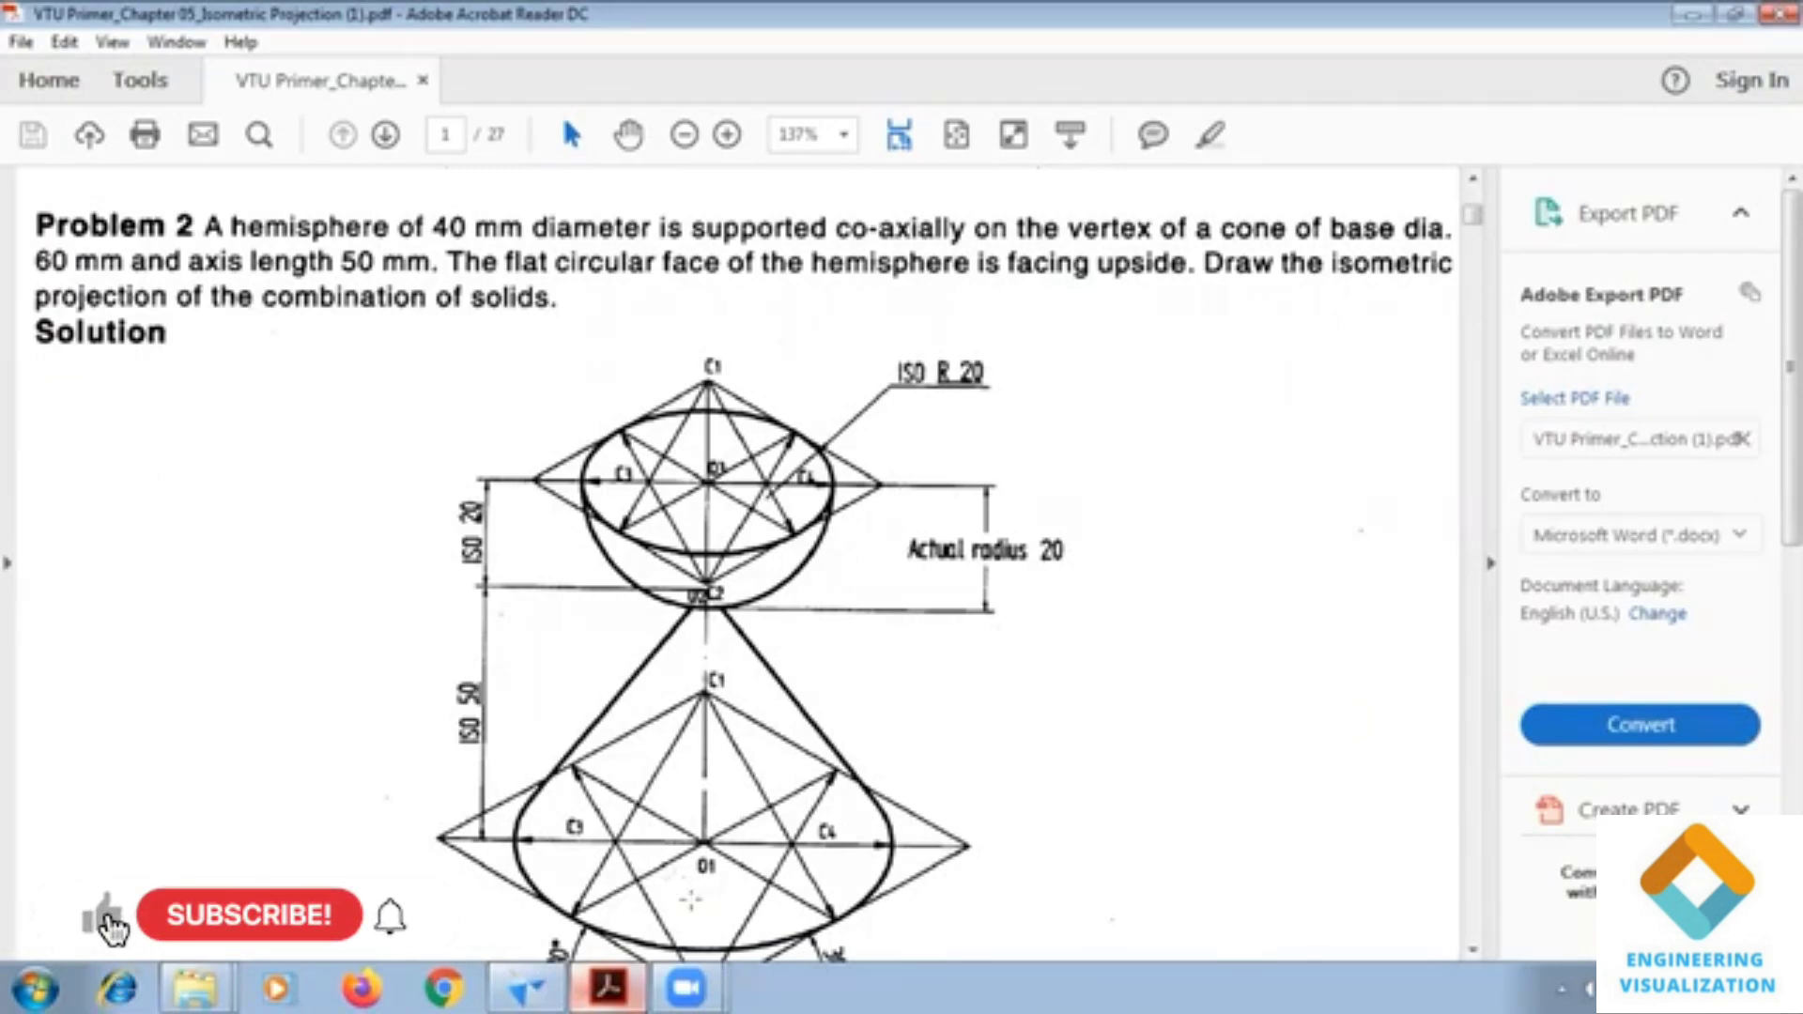
Draw 0.13 mm lines from the rhombus's bottom corner to both upper side midpoints
{"action": "left_click", "coordinate": [526, 986]}
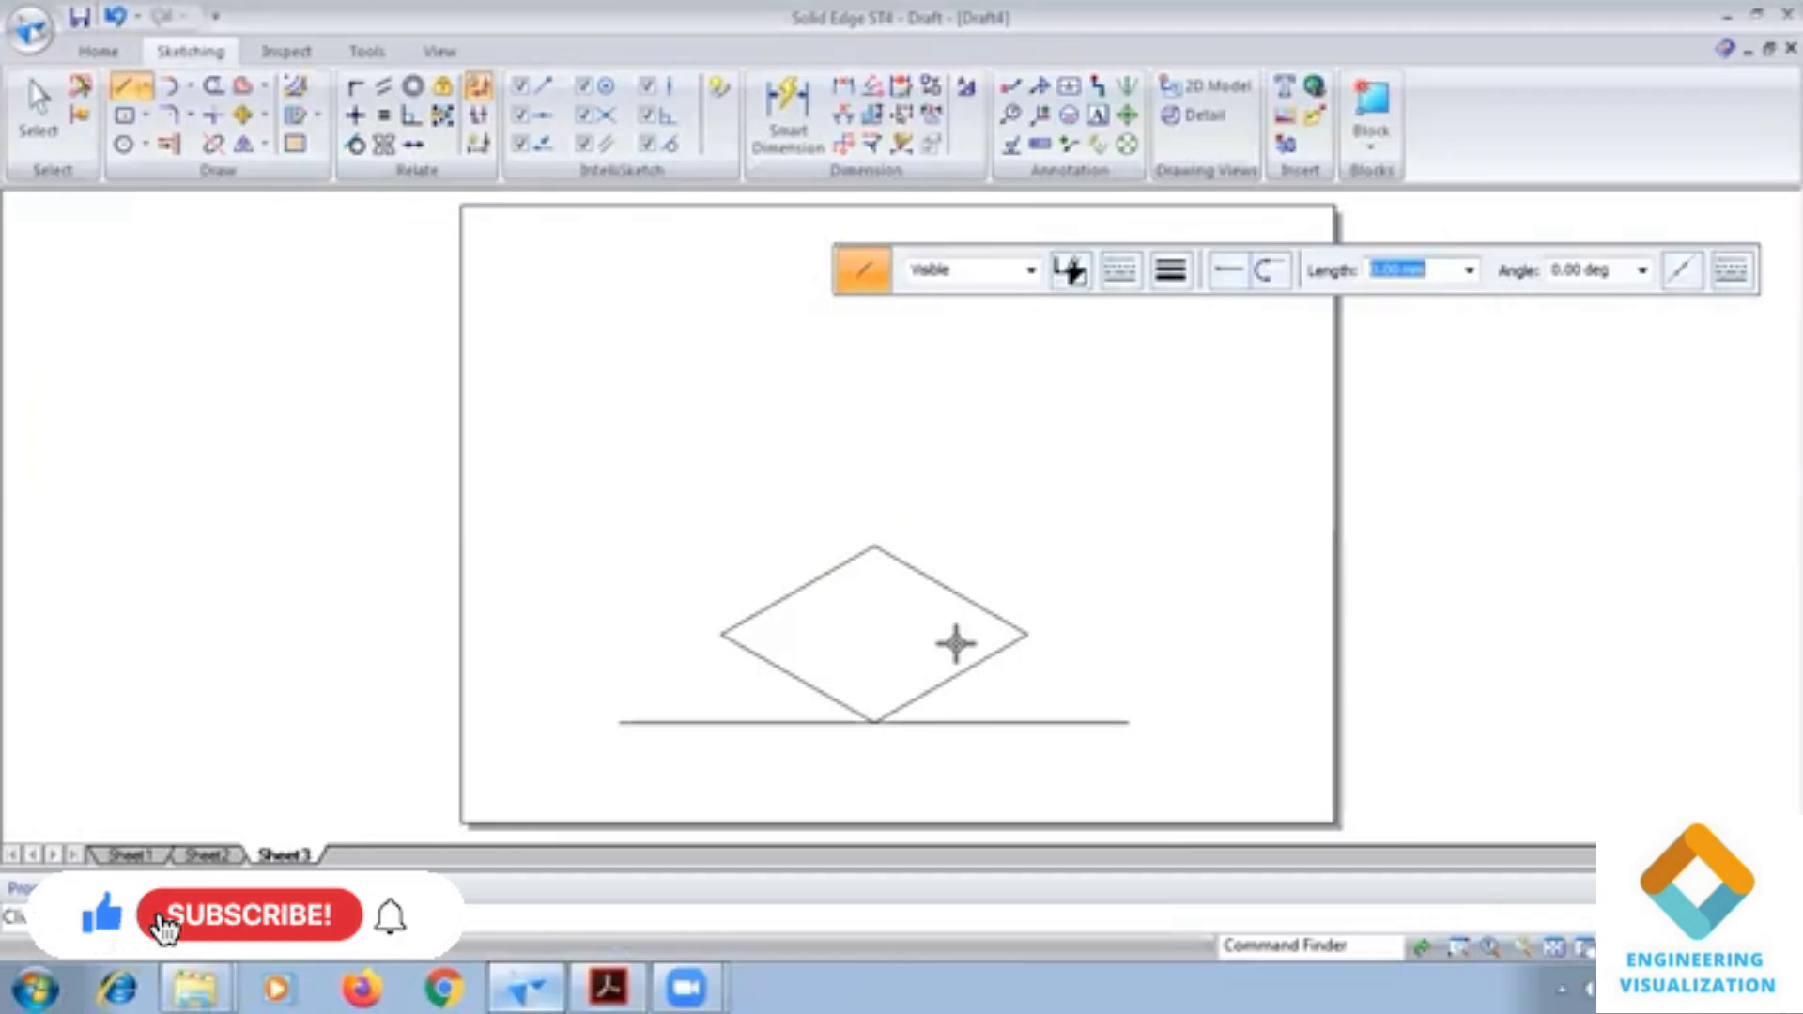
{"action": "left_click", "coordinate": [1170, 270]}
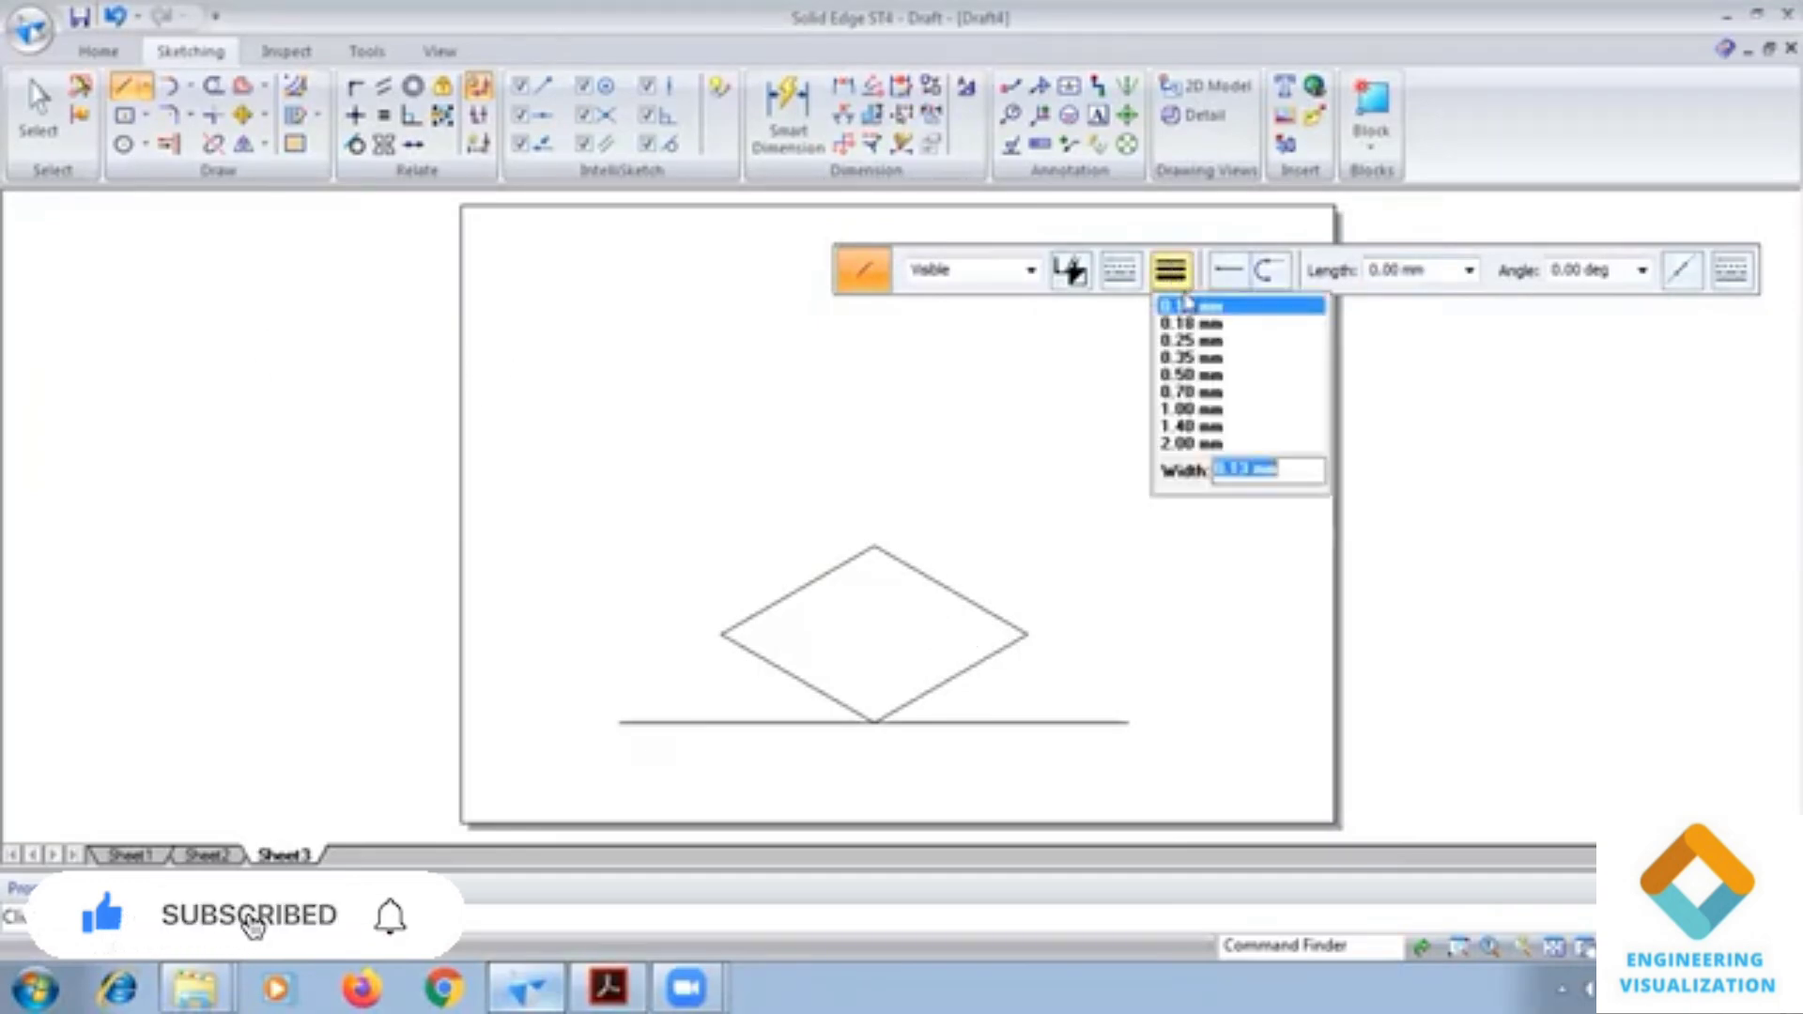
{"action": "left_click", "coordinate": [1188, 307]}
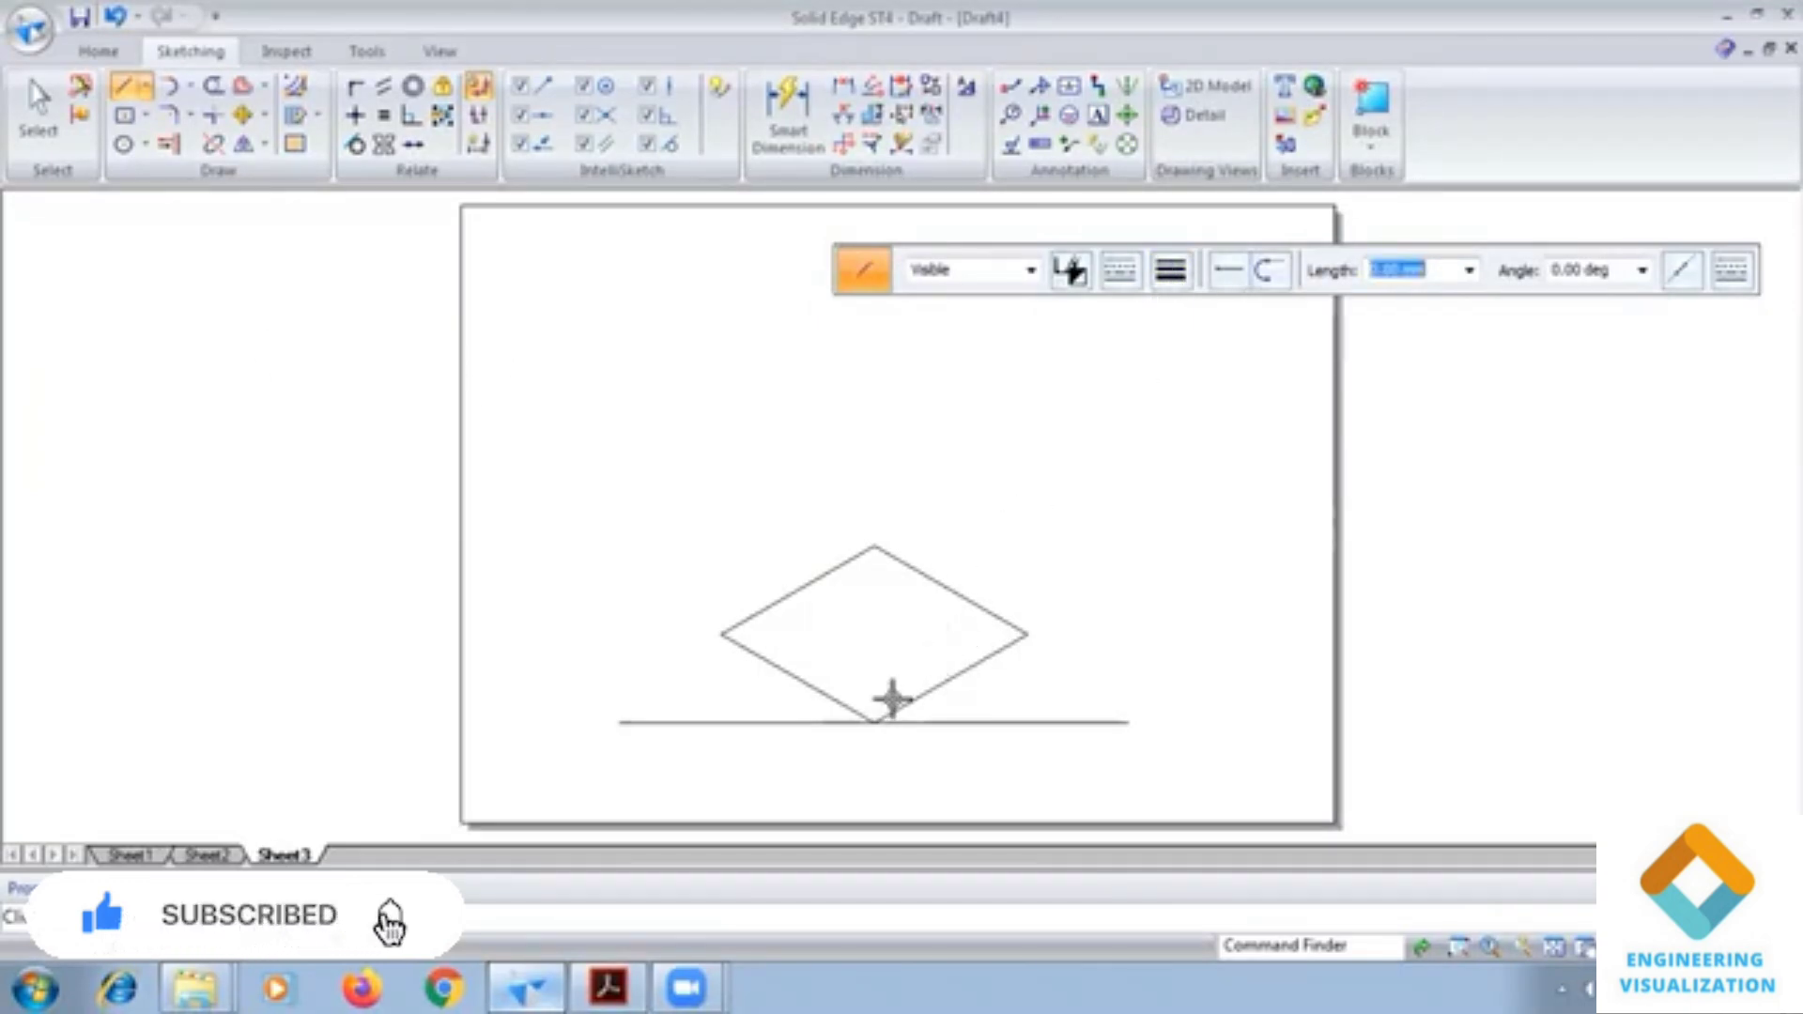
{"action": "left_click", "coordinate": [870, 722]}
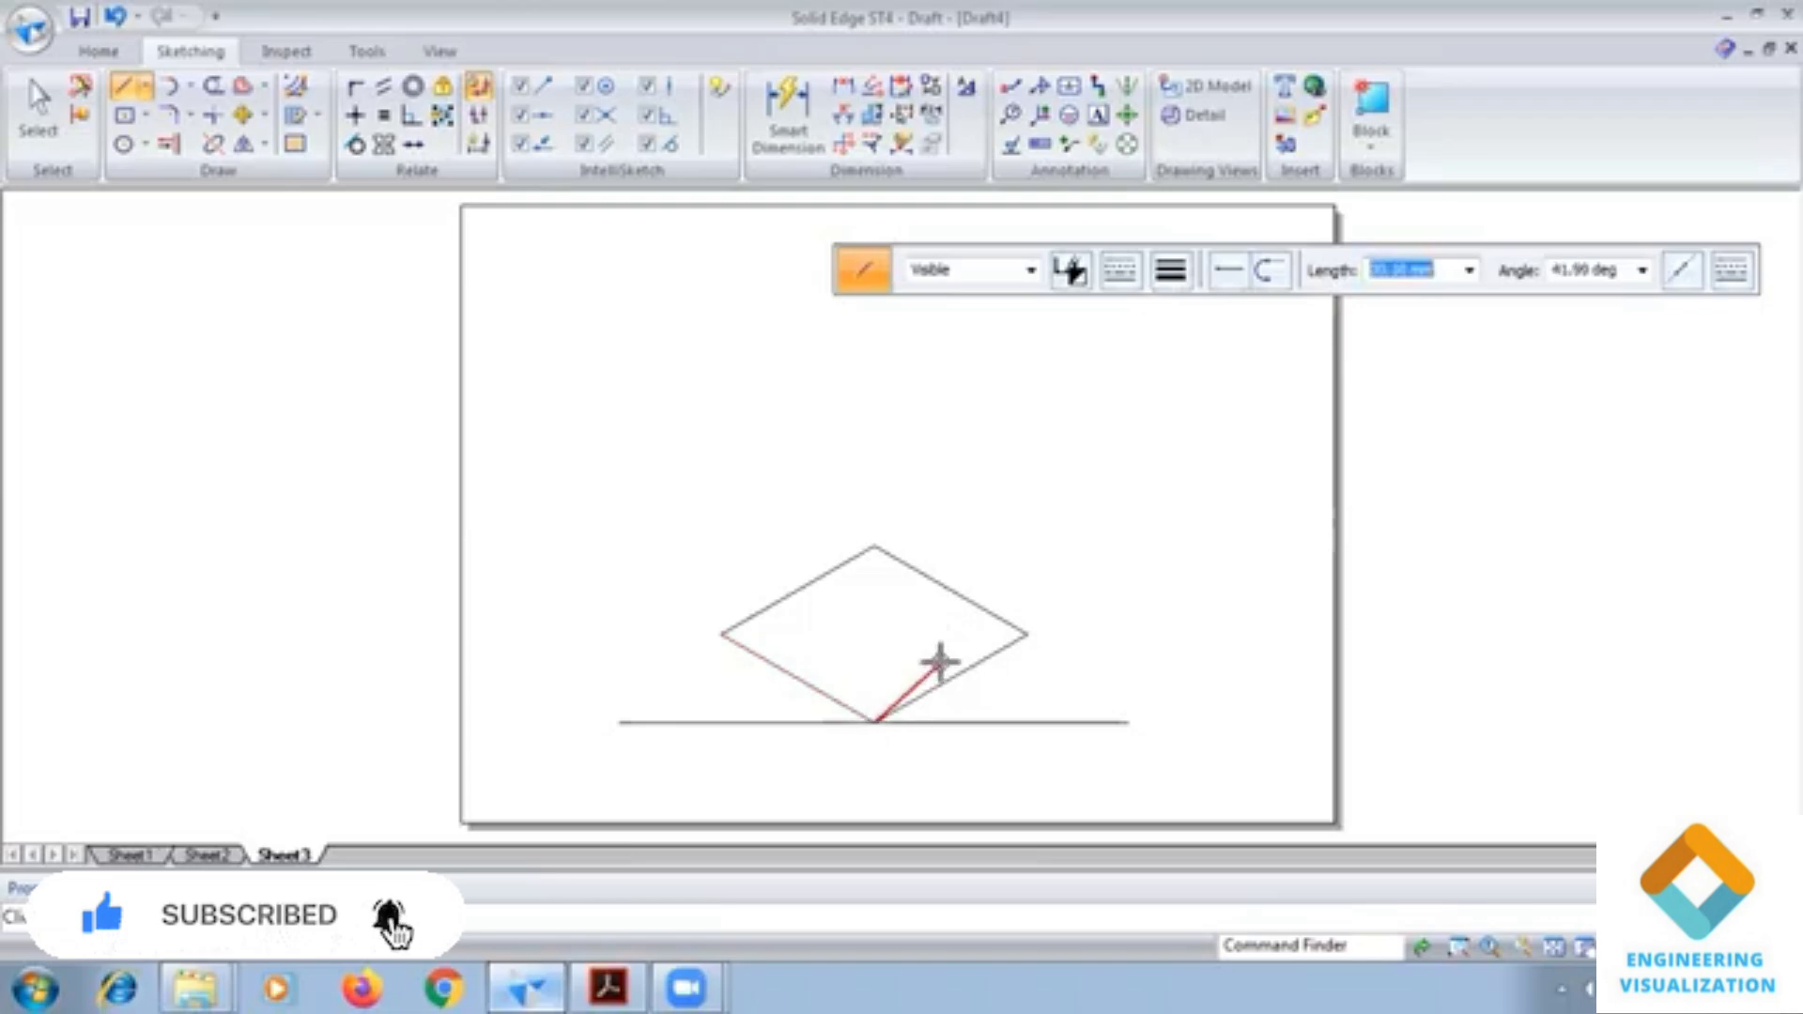
{"action": "left_click", "coordinate": [951, 593]}
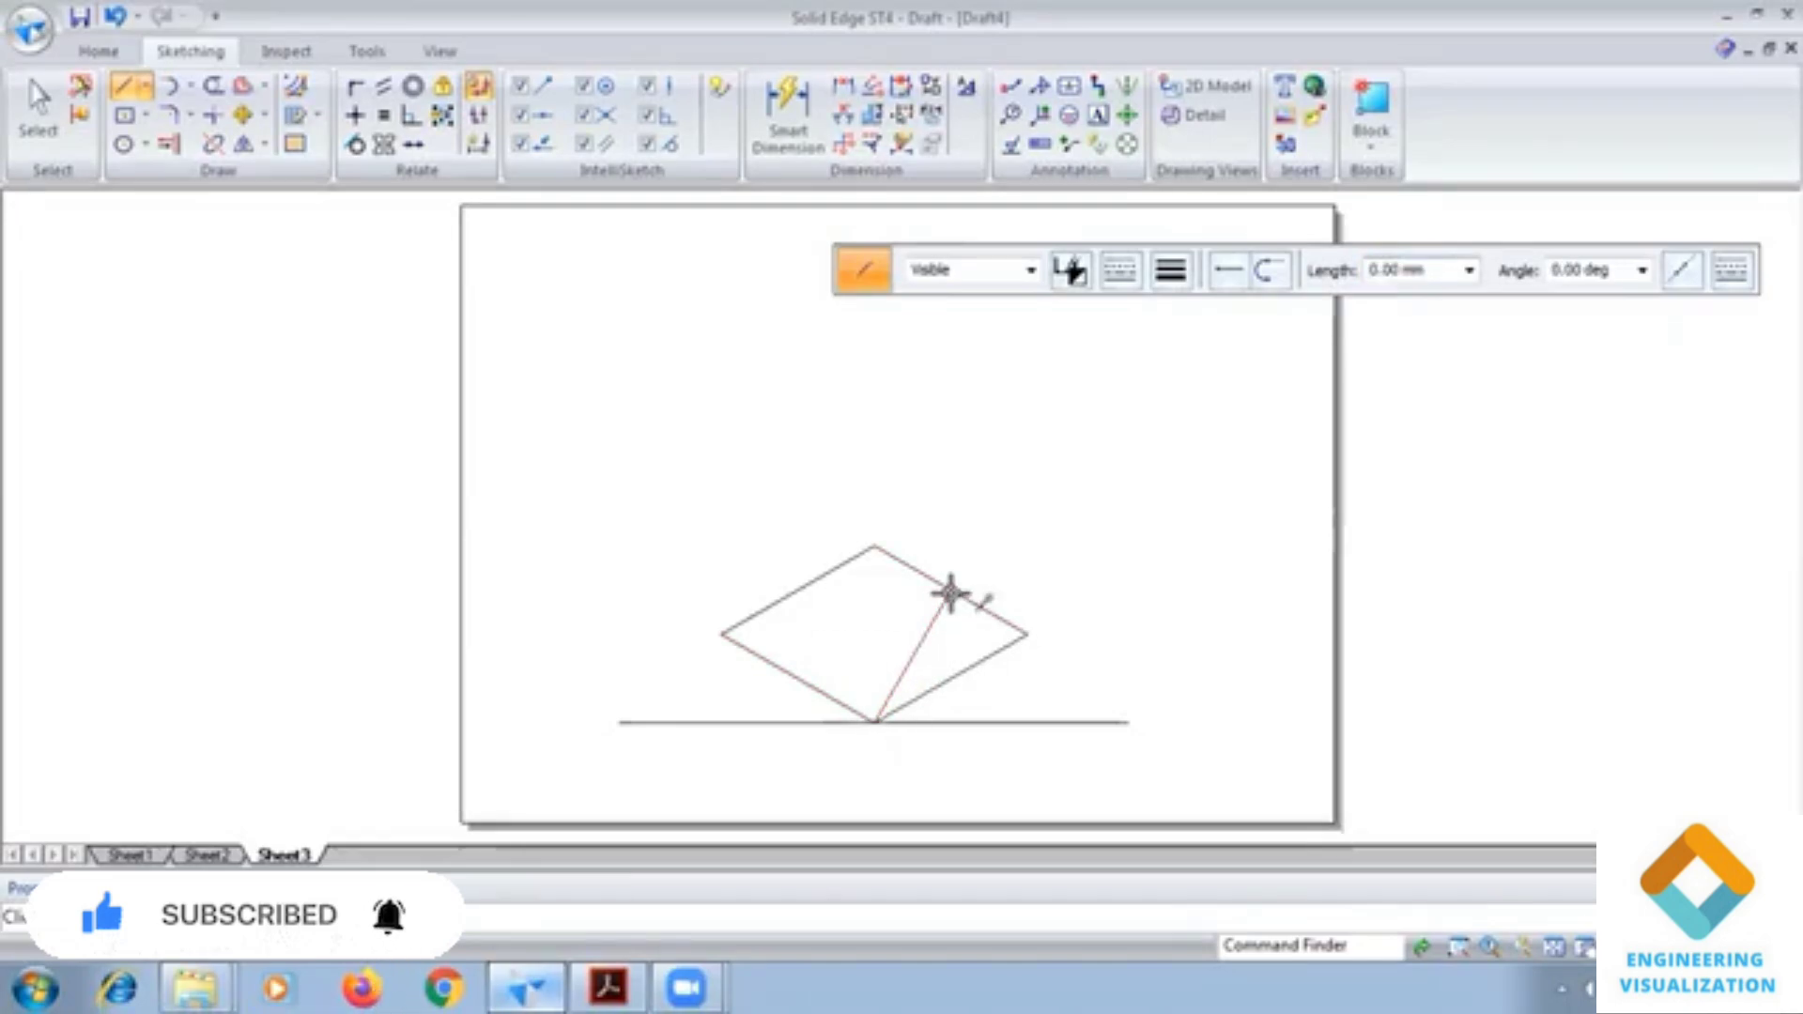
{"action": "left_click", "coordinate": [874, 722]}
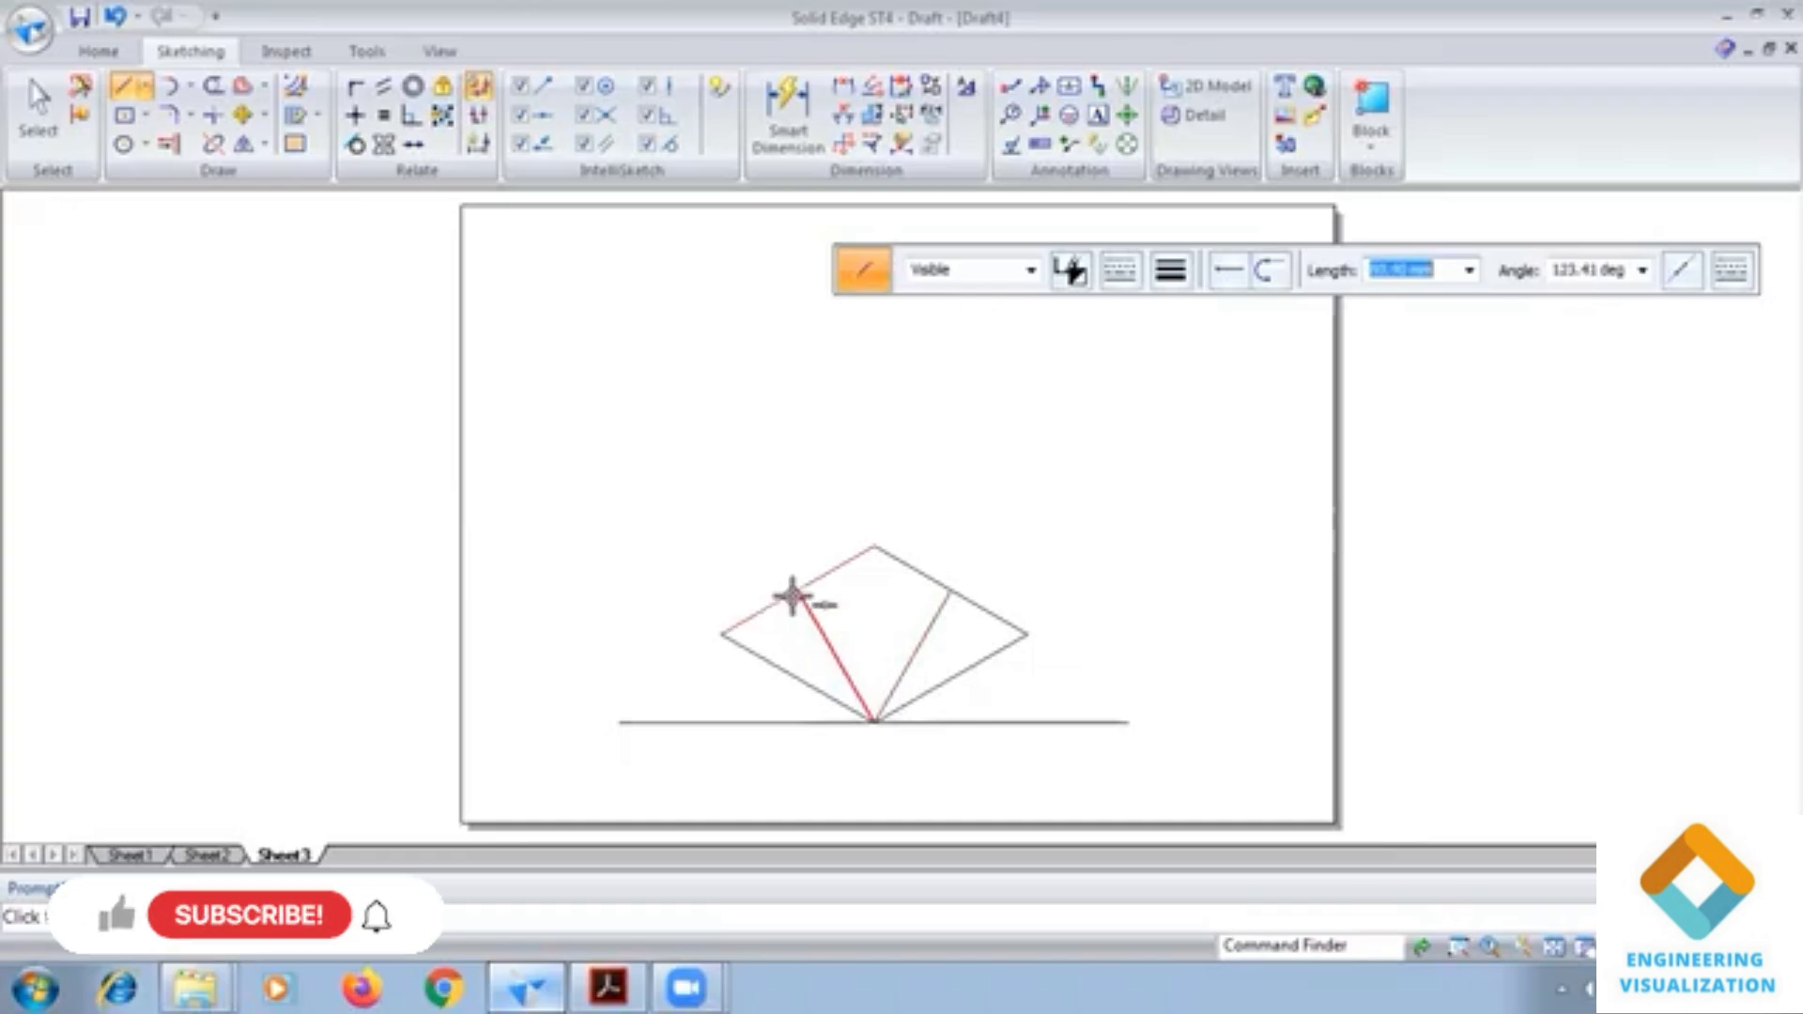
{"action": "left_click", "coordinate": [798, 593]}
Draw lines from the top corner to both lower side midpoints
{"action": "left_click", "coordinate": [873, 546]}
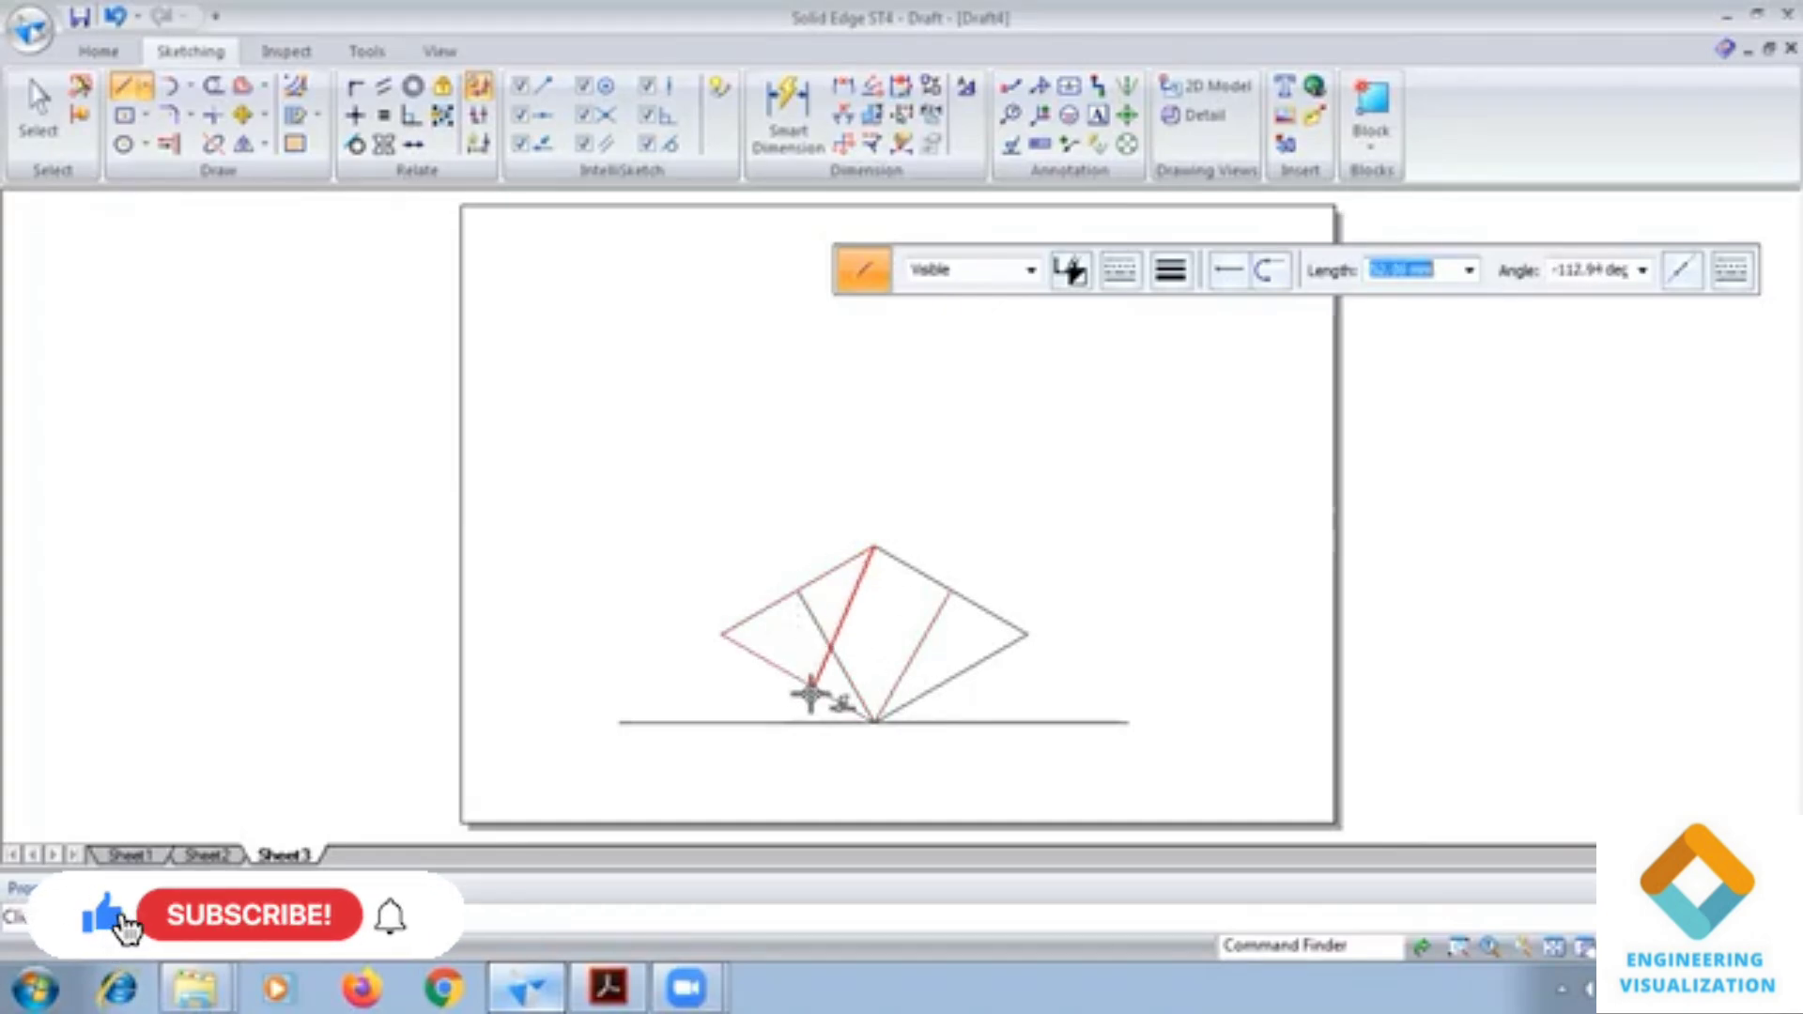
{"action": "scroll", "coordinate": [806, 694], "scroll_direction": "up", "scroll_amount": 1}
{"action": "scroll", "coordinate": [804, 693], "scroll_direction": "up", "scroll_amount": 1}
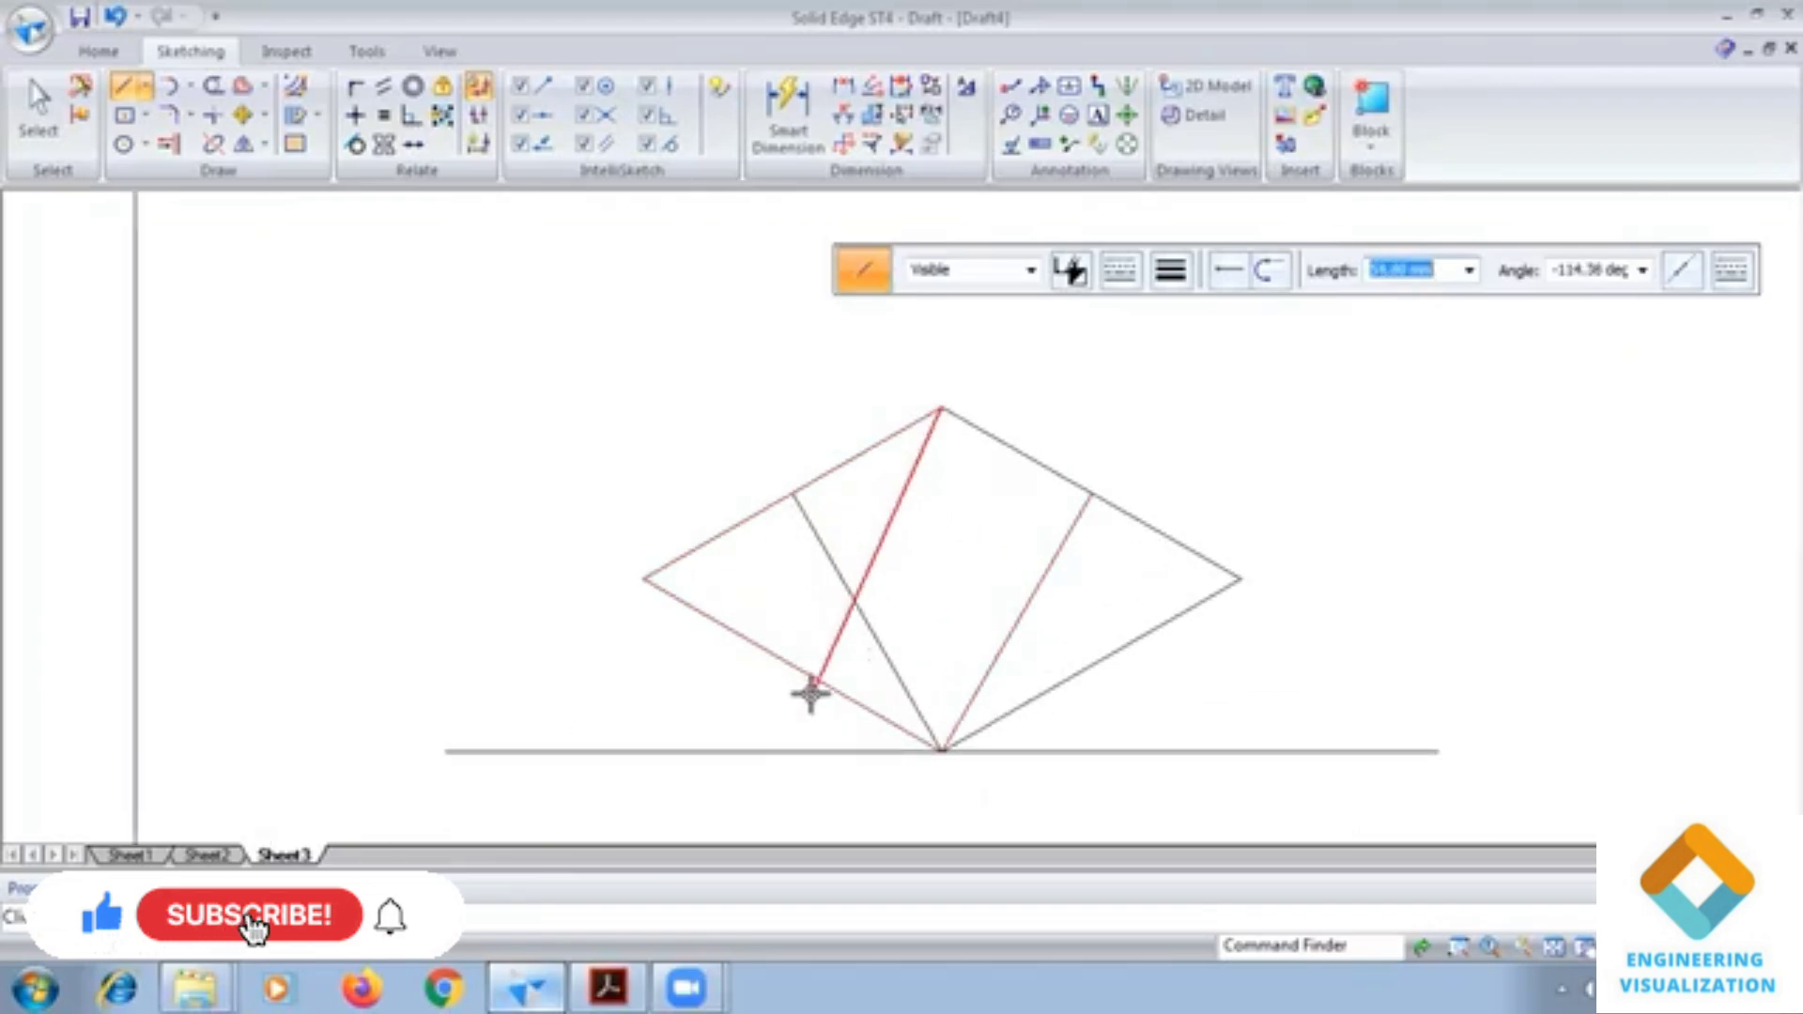
{"action": "left_click", "coordinate": [798, 669]}
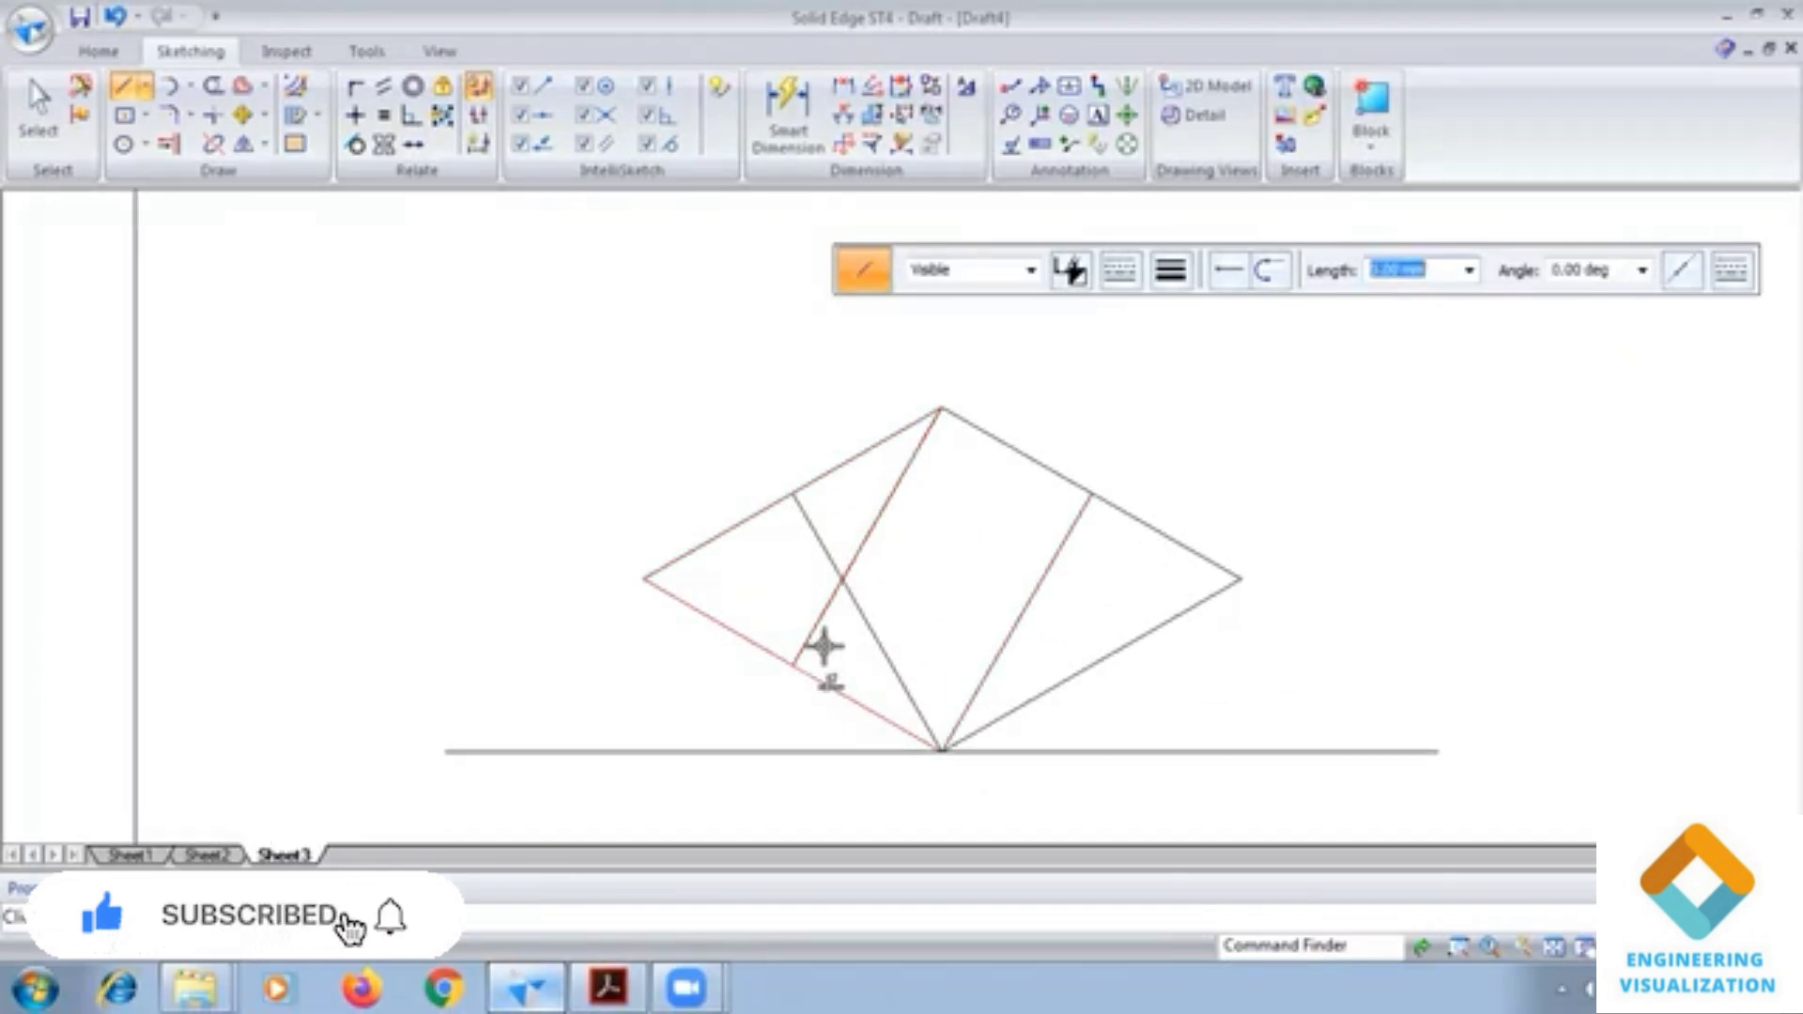
{"action": "left_click", "coordinate": [943, 409]}
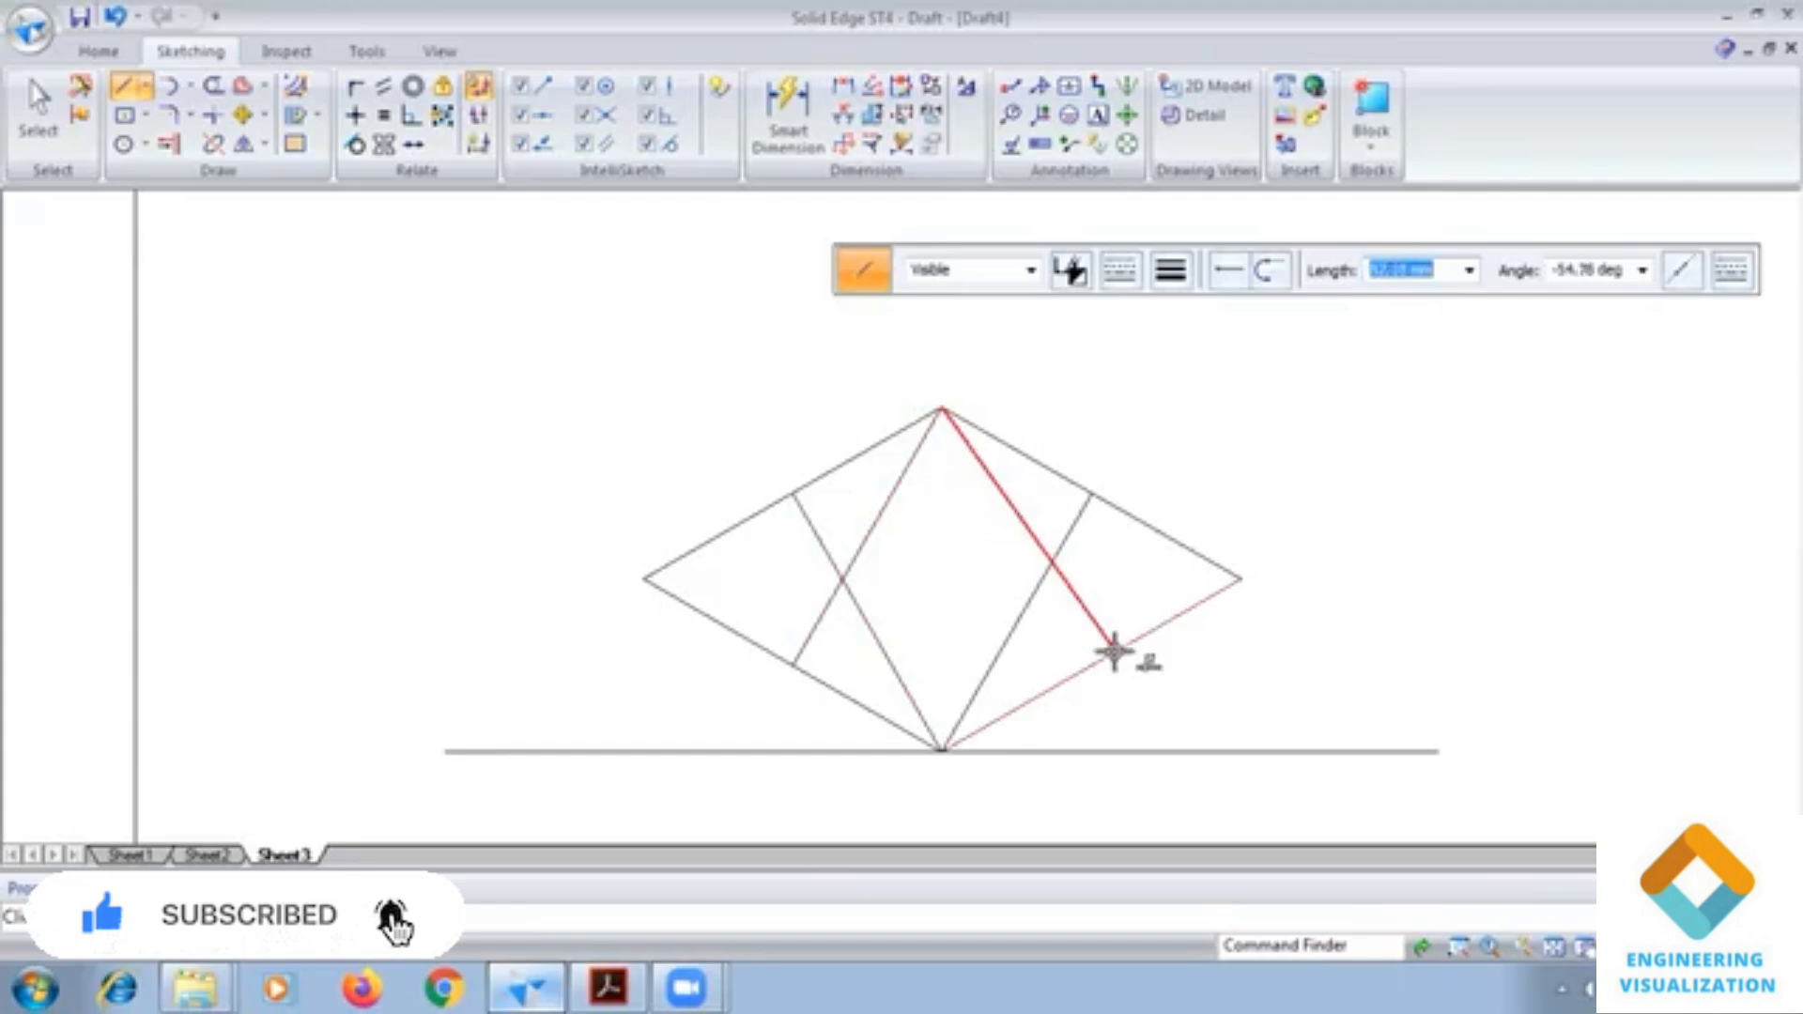
{"action": "left_click", "coordinate": [1092, 663]}
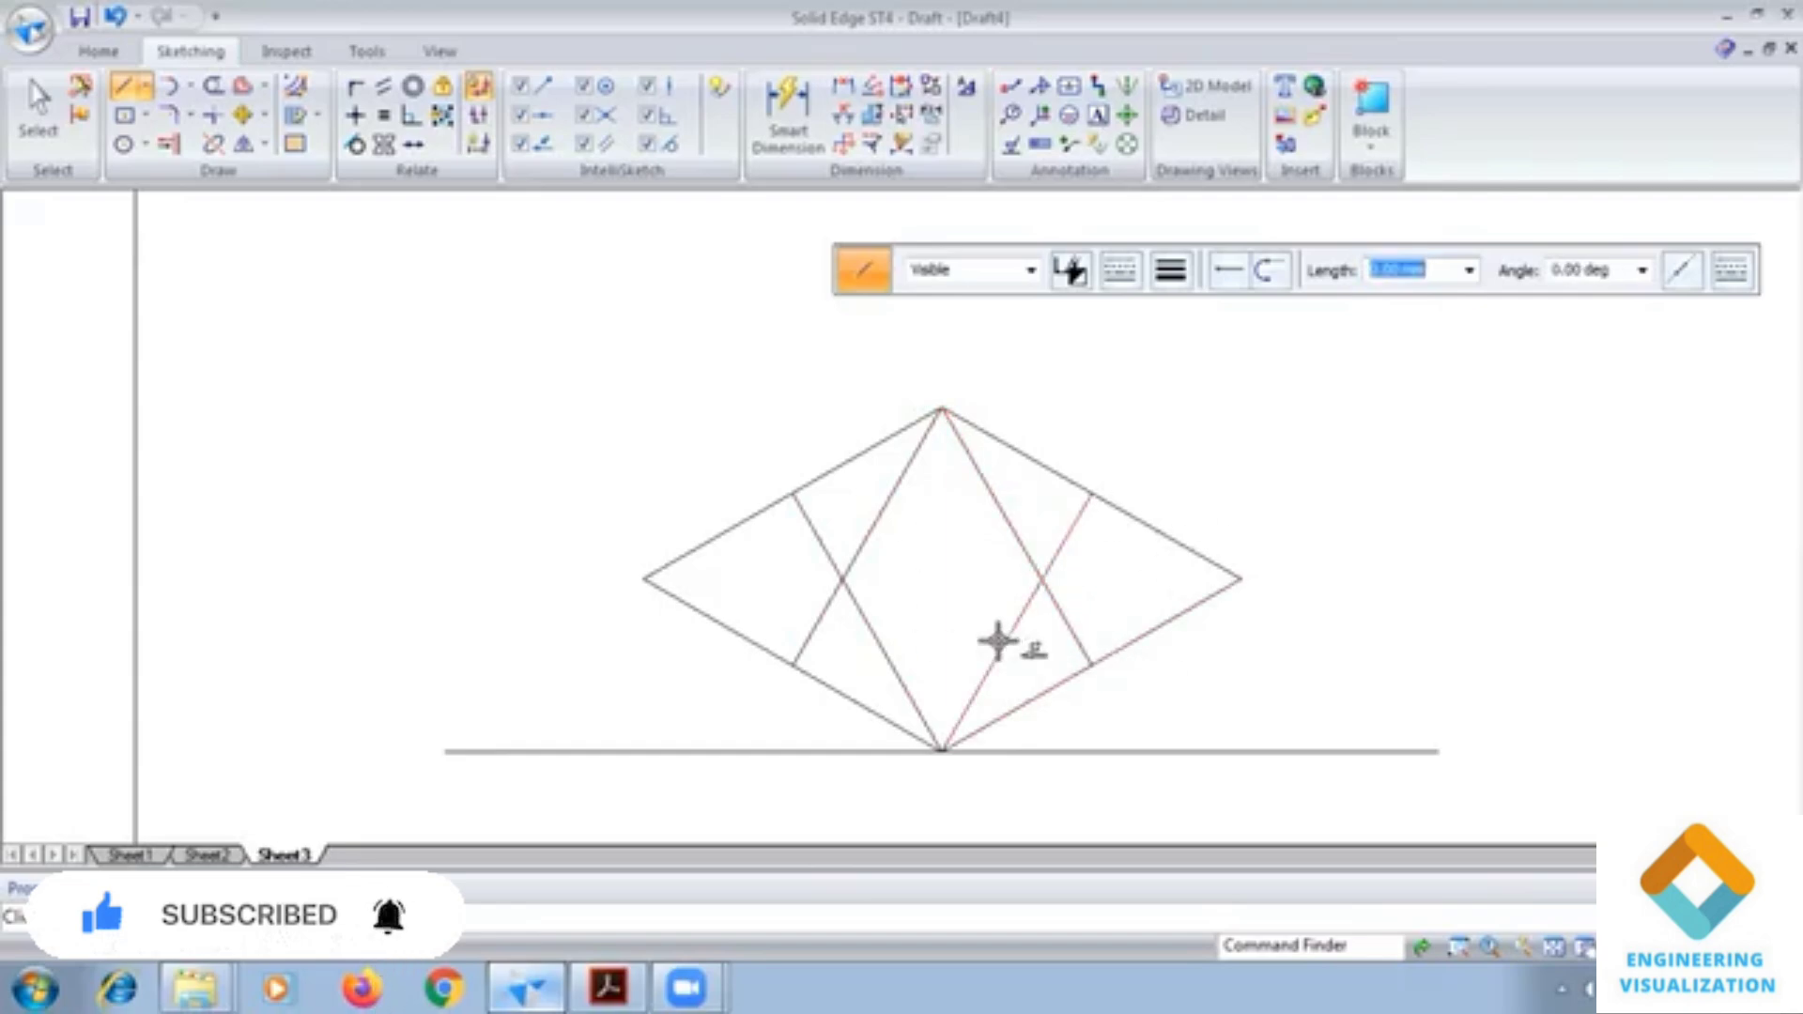
Start a 0.50 mm three-point arc at the lower end of a construction line
{"action": "left_click", "coordinate": [190, 86]}
{"action": "left_click", "coordinate": [225, 145]}
{"action": "left_click", "coordinate": [1171, 271]}
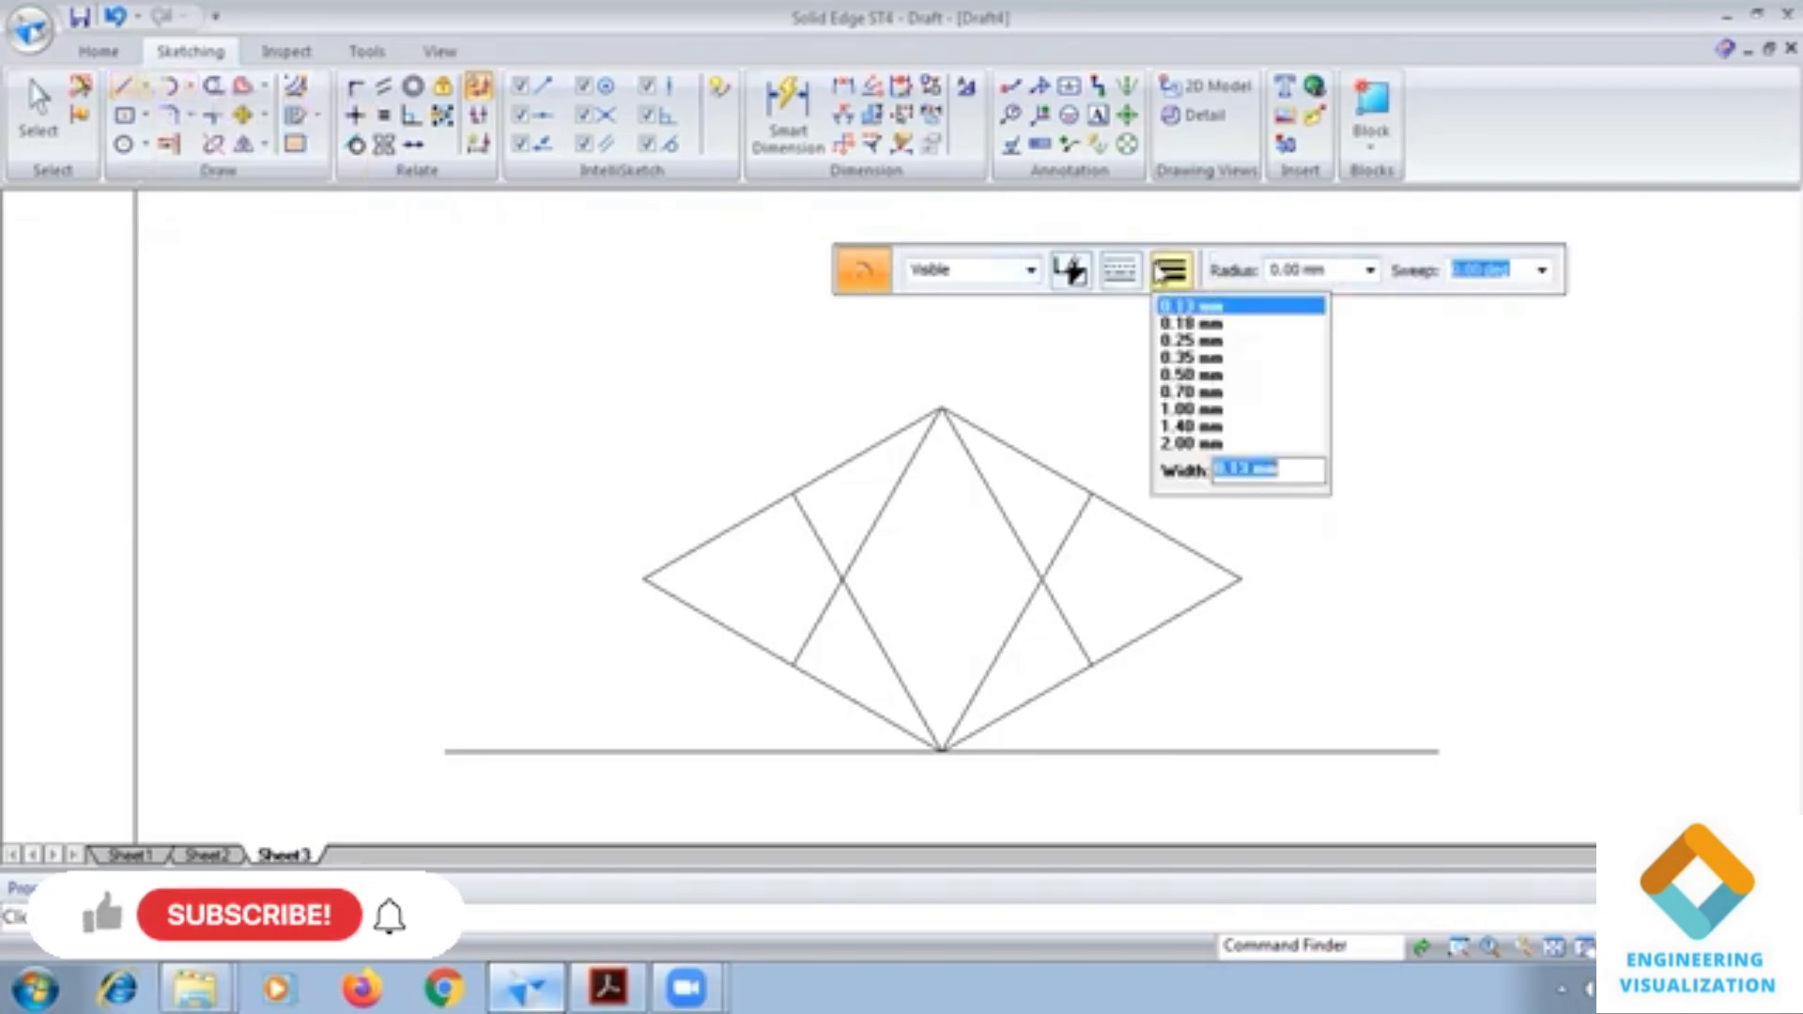
{"action": "left_click", "coordinate": [1190, 374]}
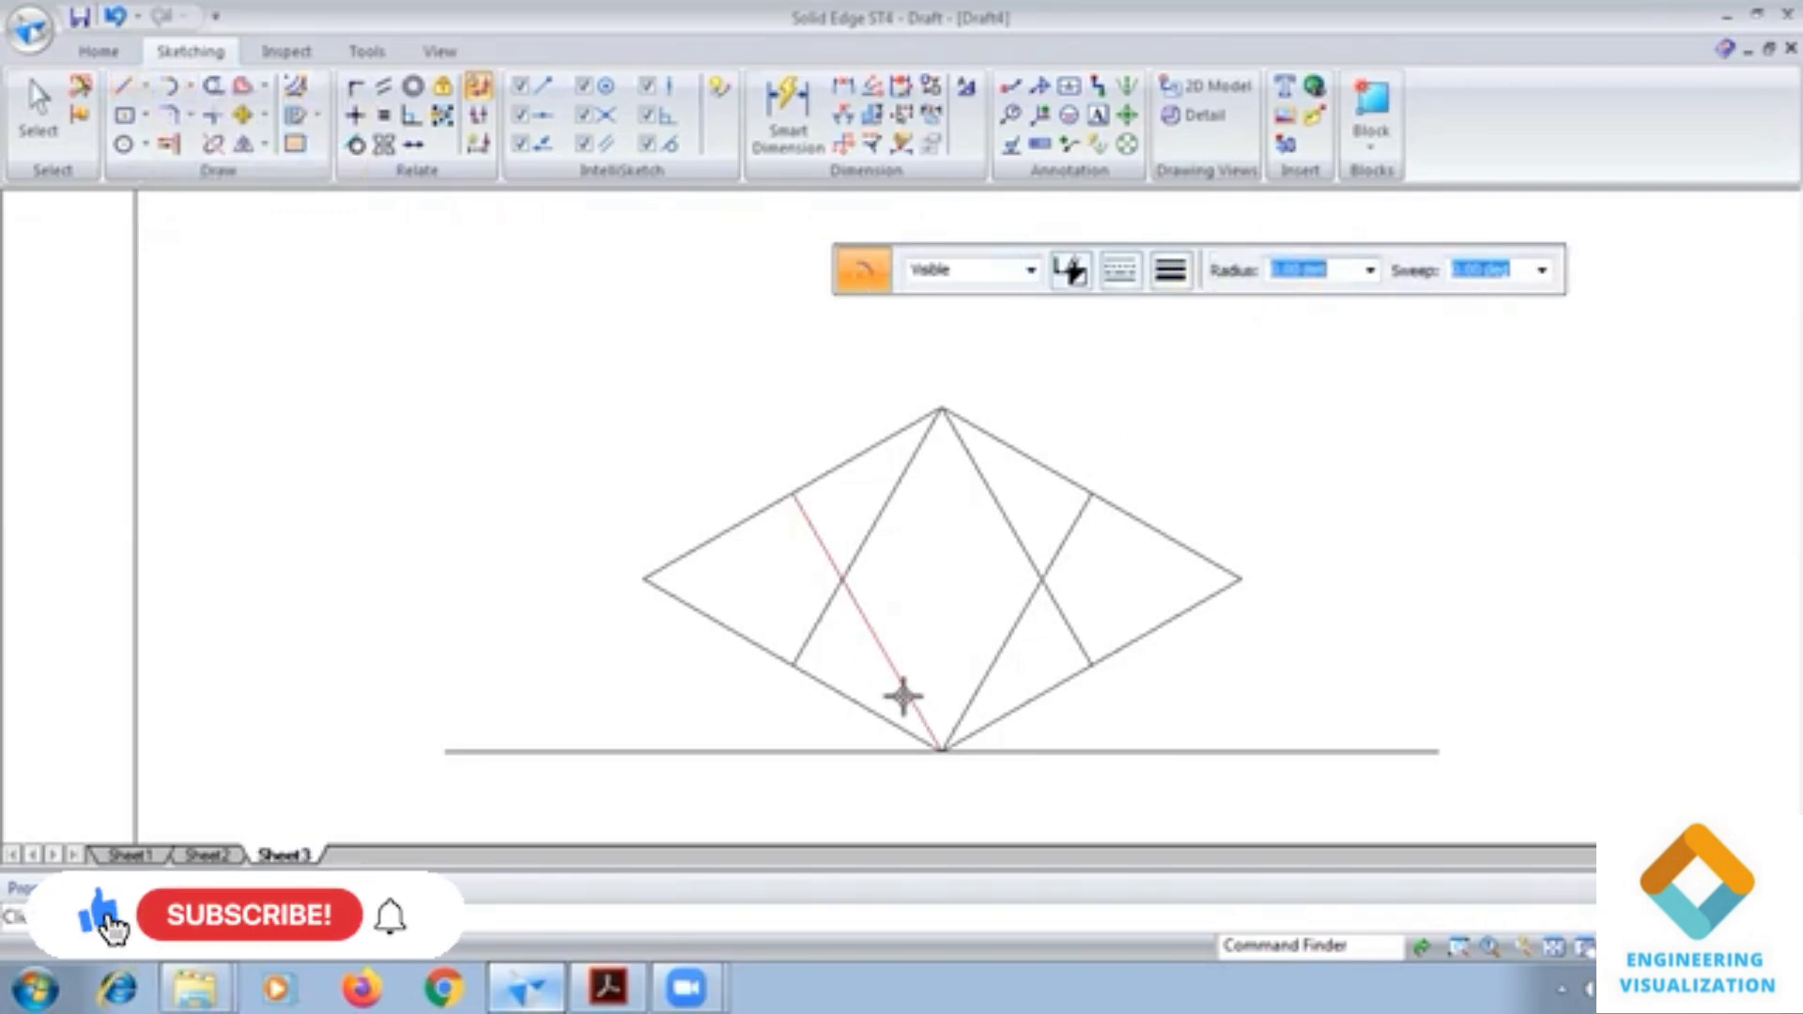
{"action": "left_click", "coordinate": [936, 752]}
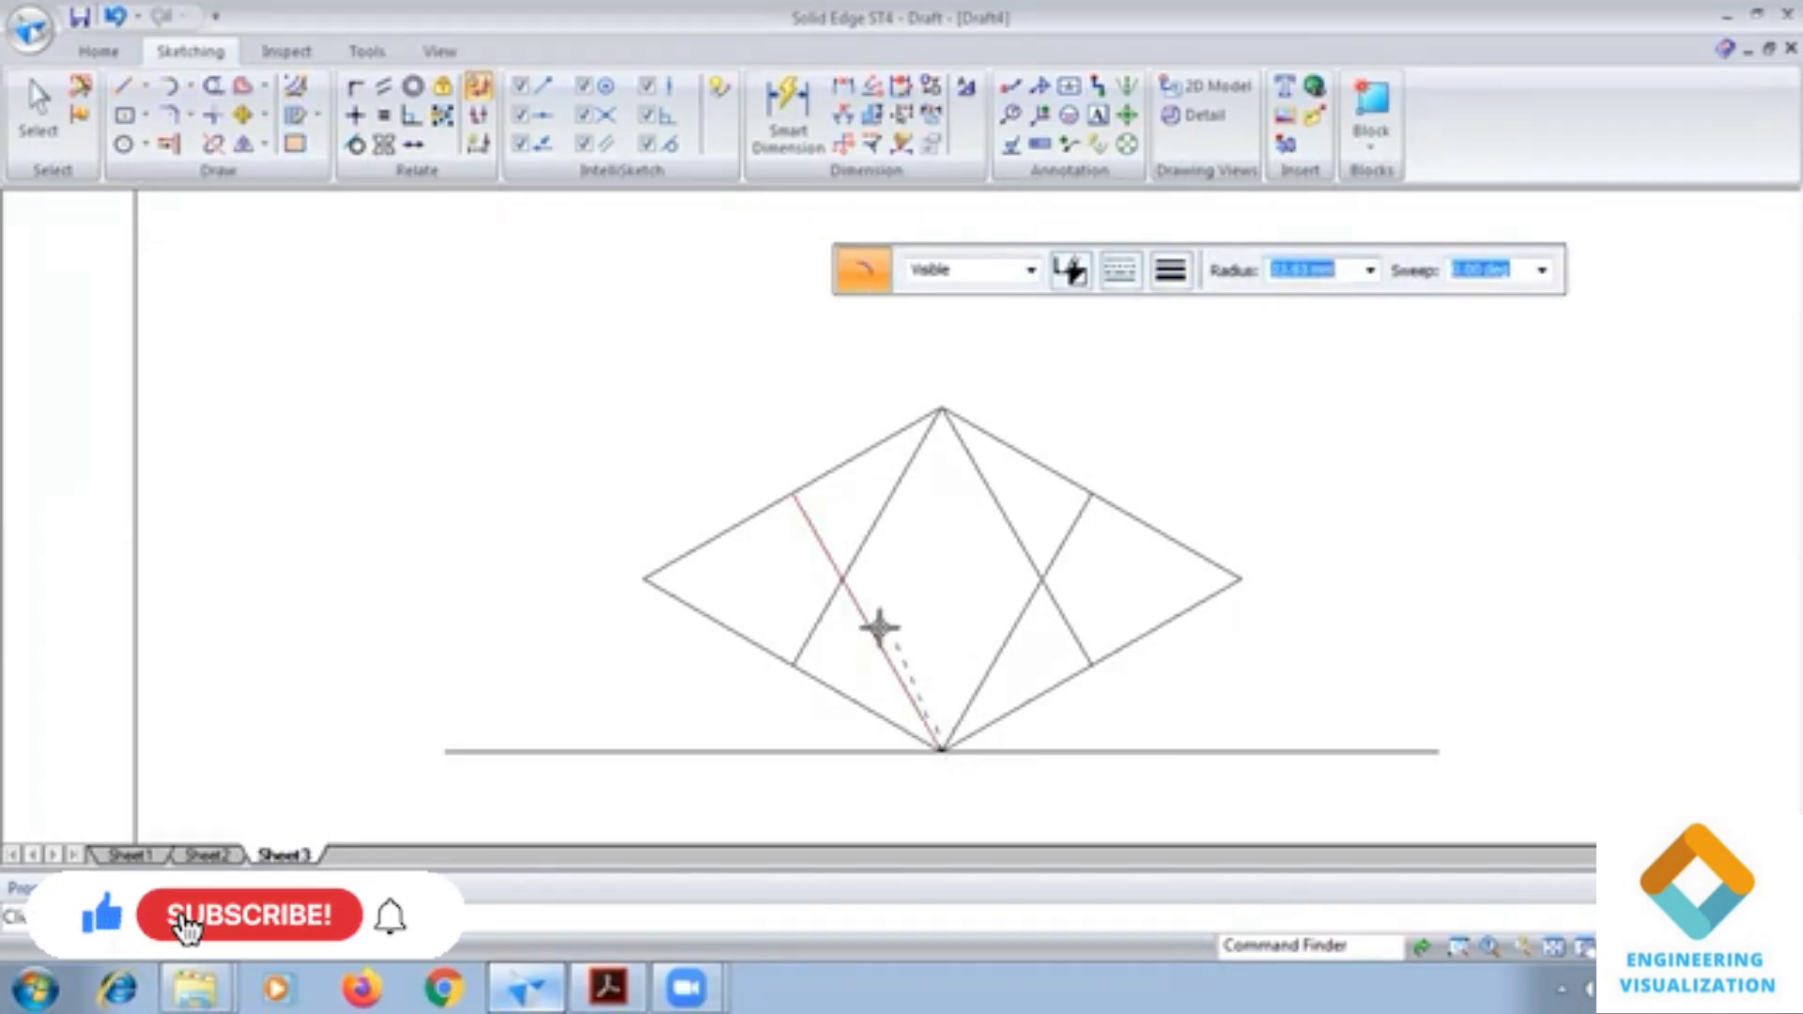
Draw the ellipse's top and bottom arcs, centred on the rhombus's opposite corners
{"action": "left_click", "coordinate": [795, 493]}
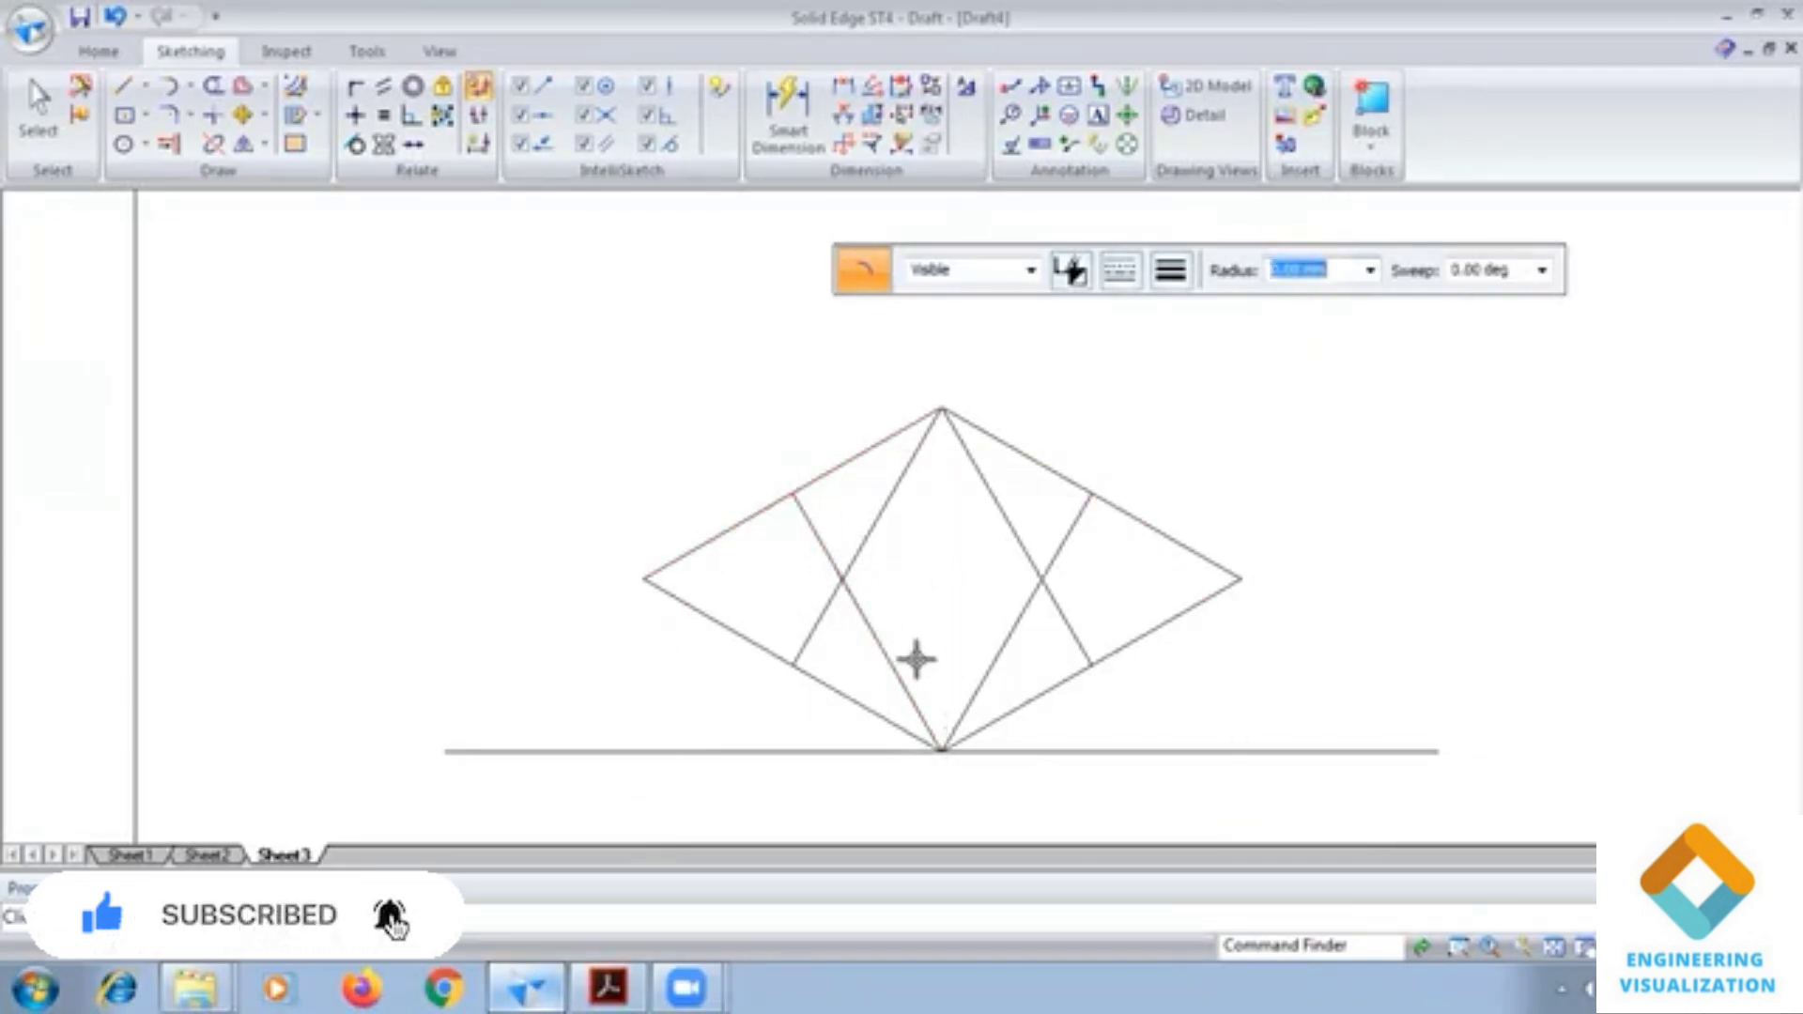
{"action": "left_click", "coordinate": [938, 748]}
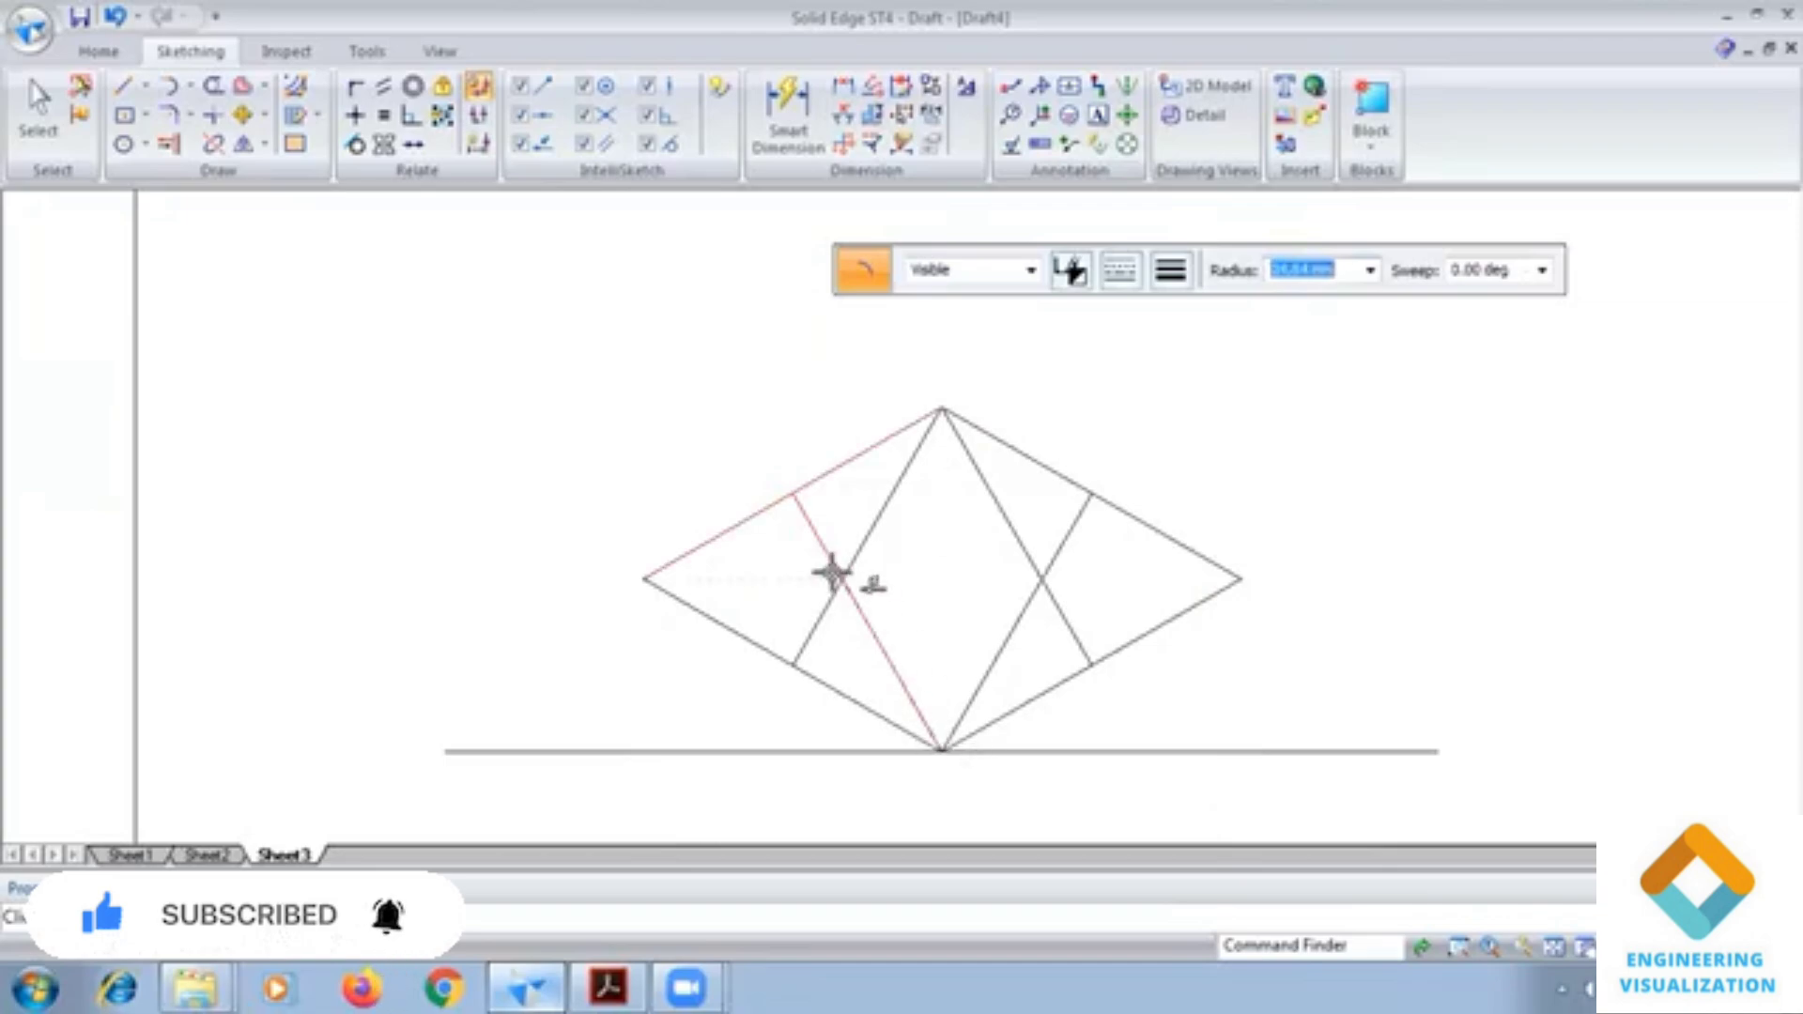
{"action": "left_click", "coordinate": [1076, 517]}
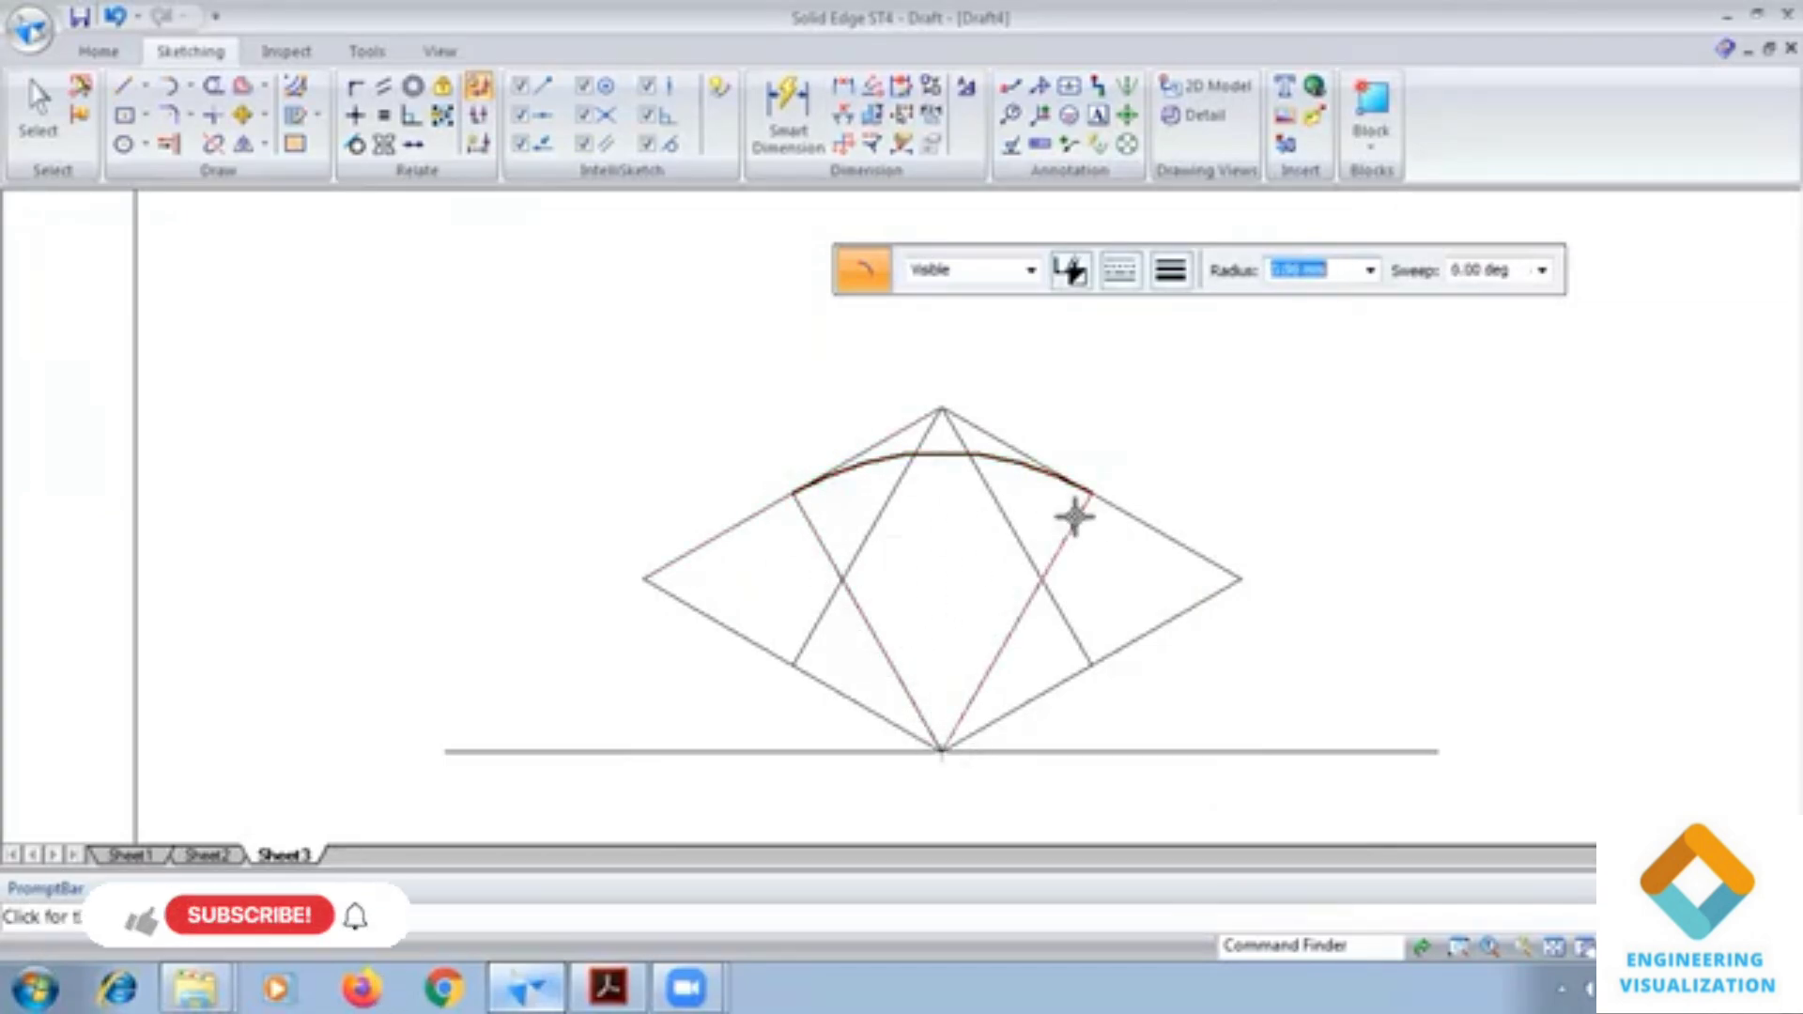
{"action": "left_click", "coordinate": [943, 409]}
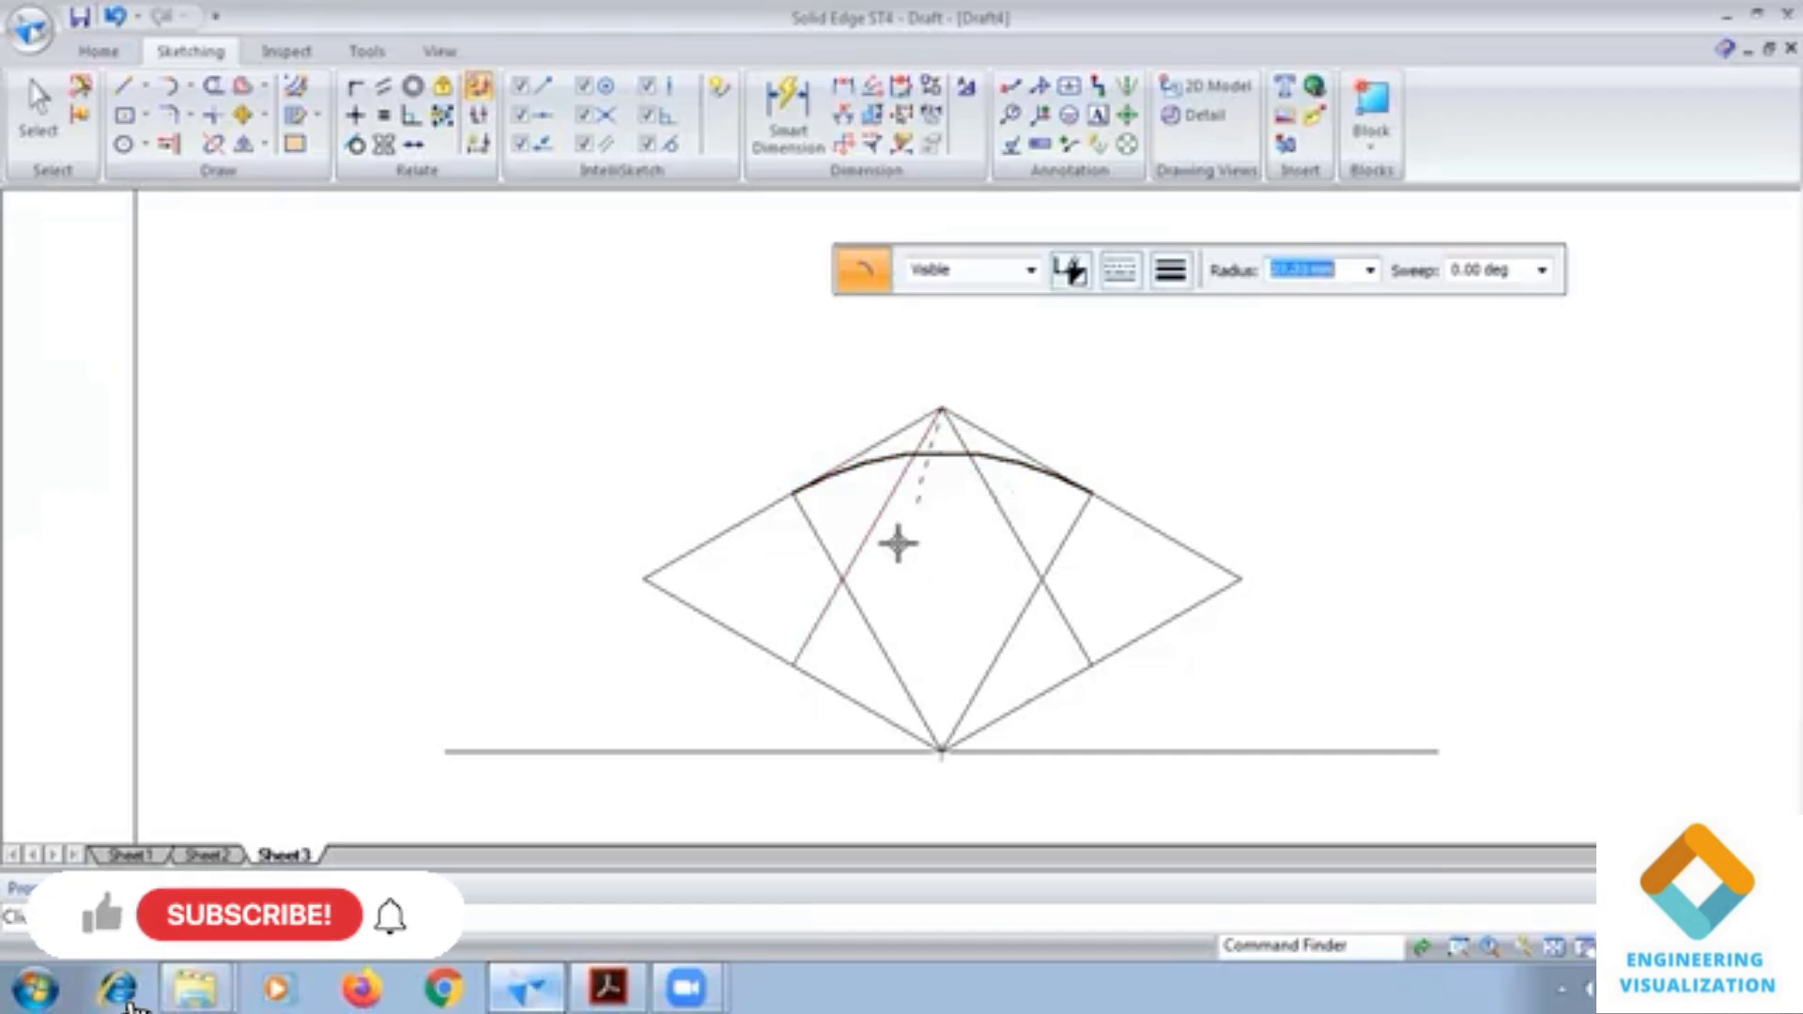
{"action": "left_click", "coordinate": [792, 661]}
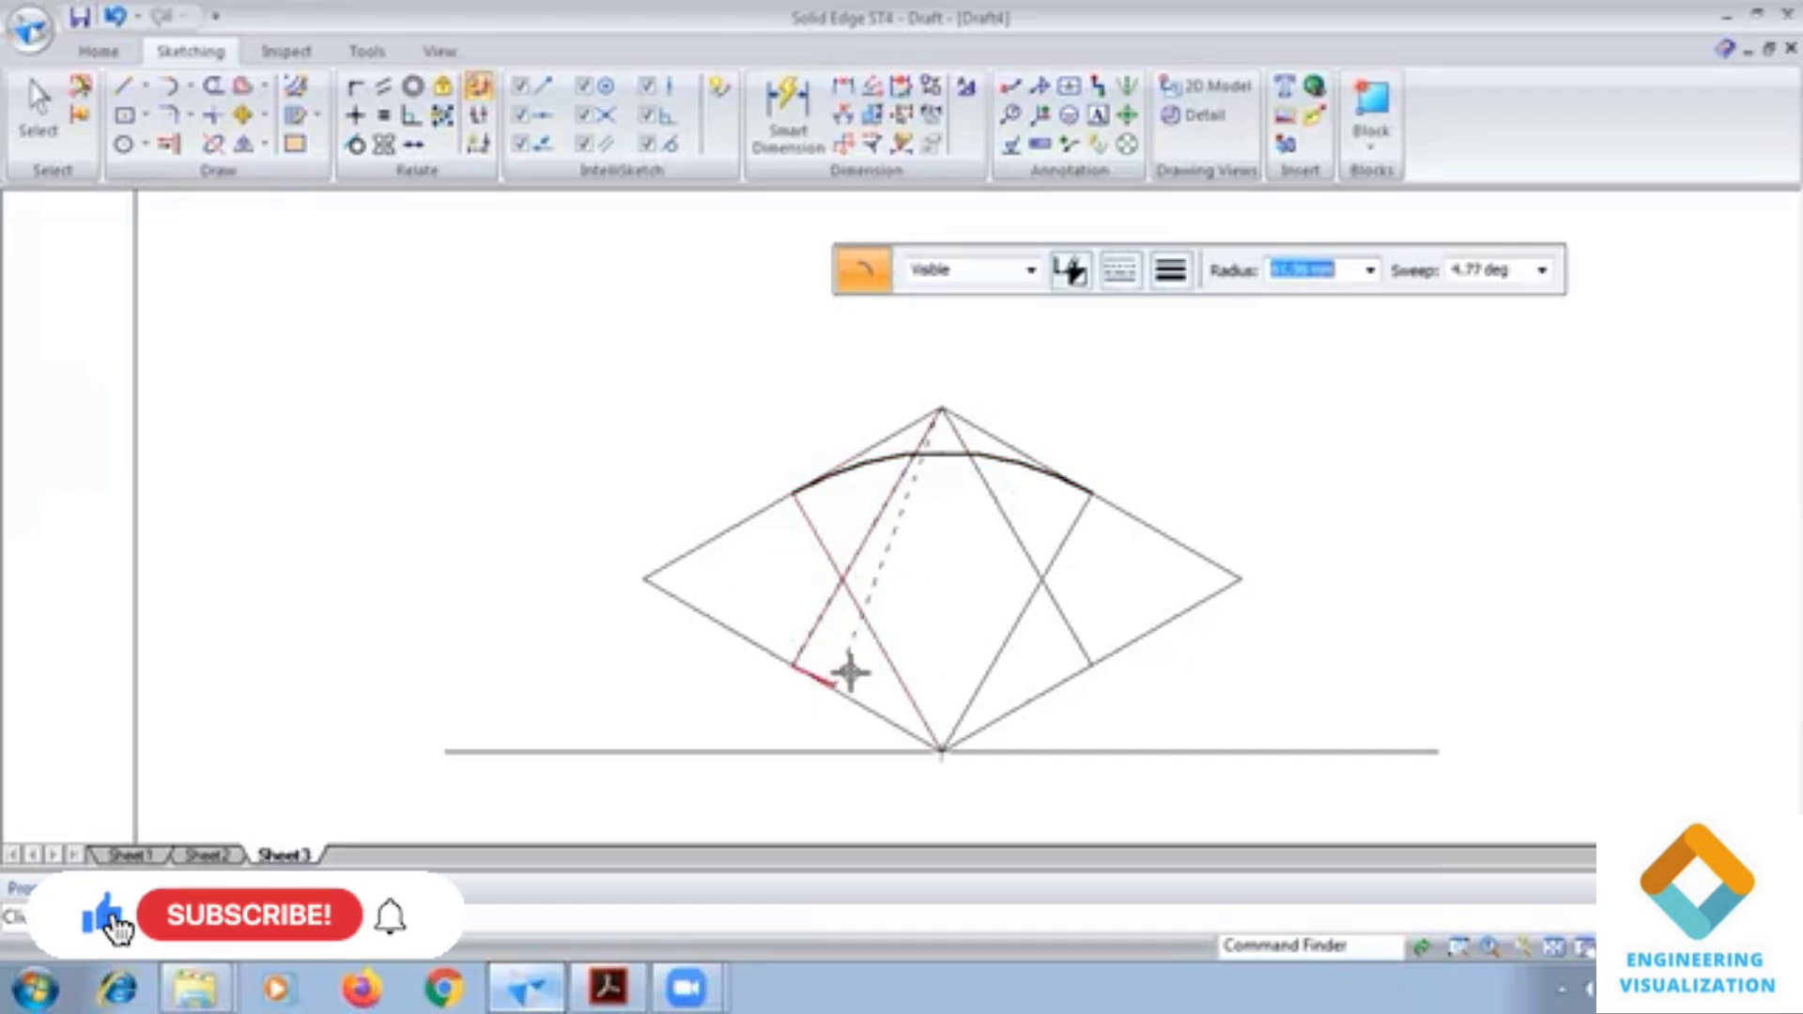
{"action": "left_click", "coordinate": [1081, 647]}
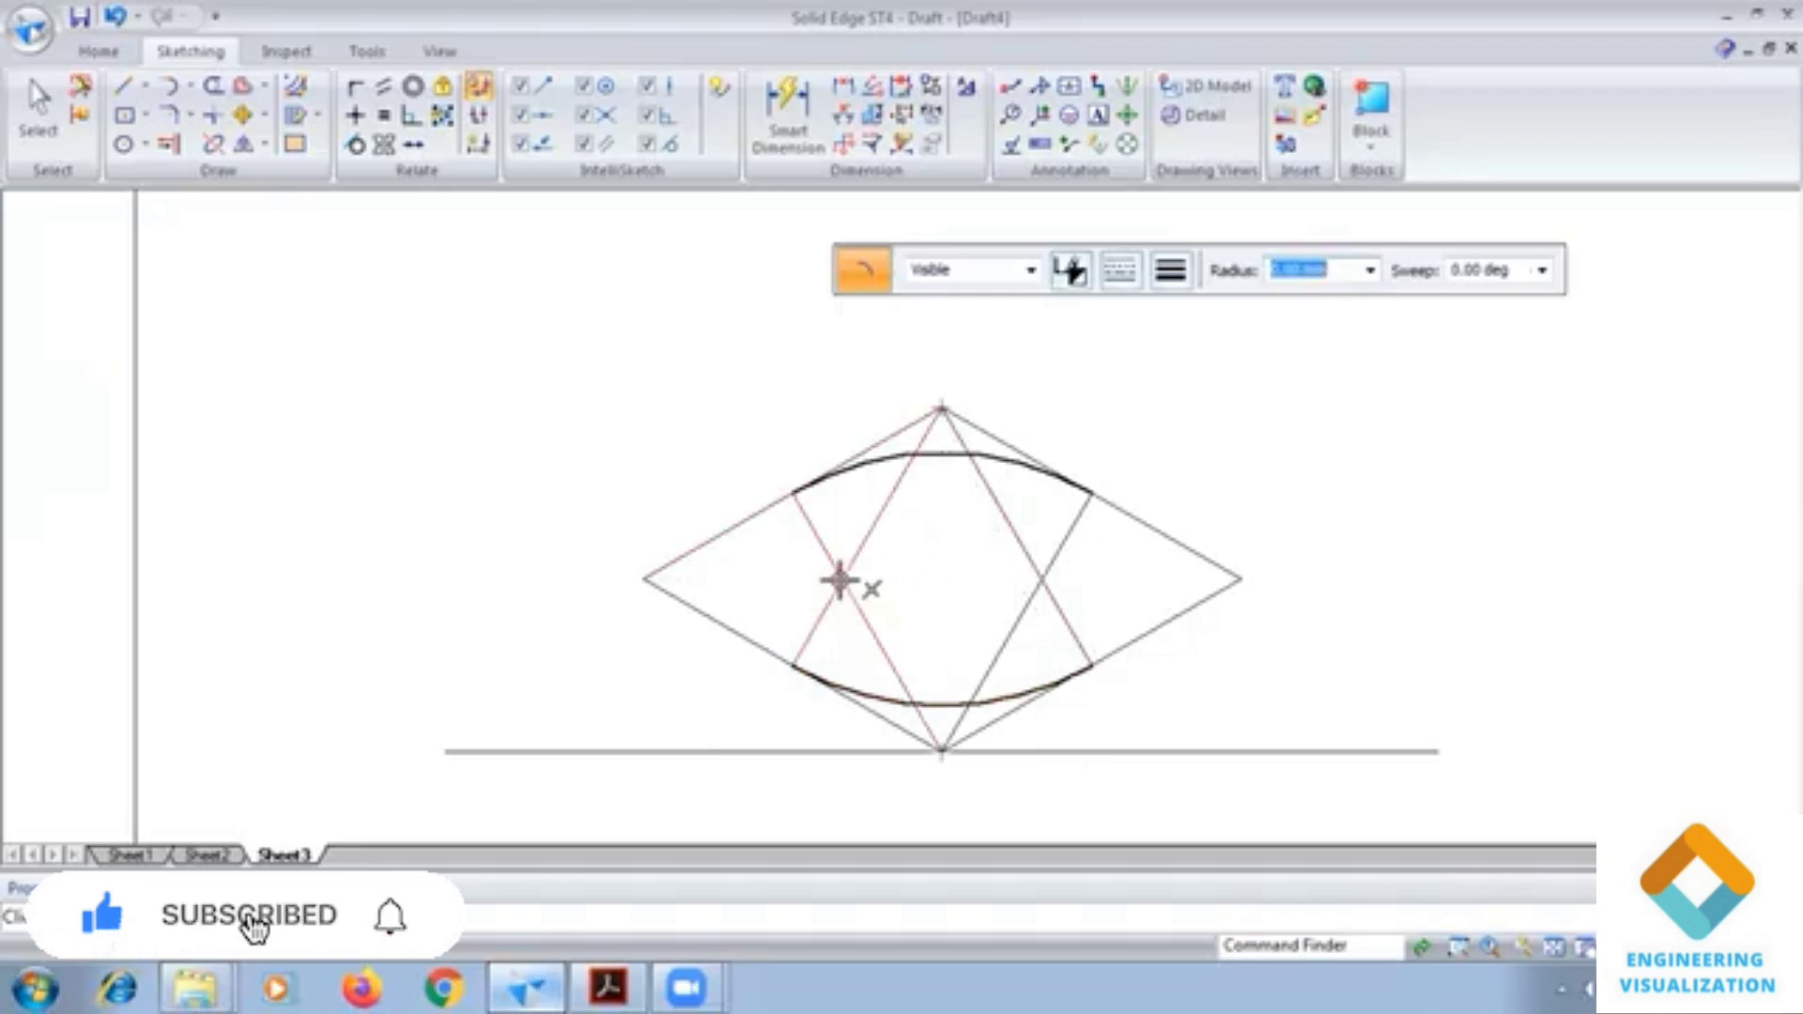
Draw the left and right arcs centred on the line intersections, closing the ellipse
{"action": "left_click", "coordinate": [942, 751]}
{"action": "left_click", "coordinate": [792, 491]}
{"action": "left_click", "coordinate": [794, 663]}
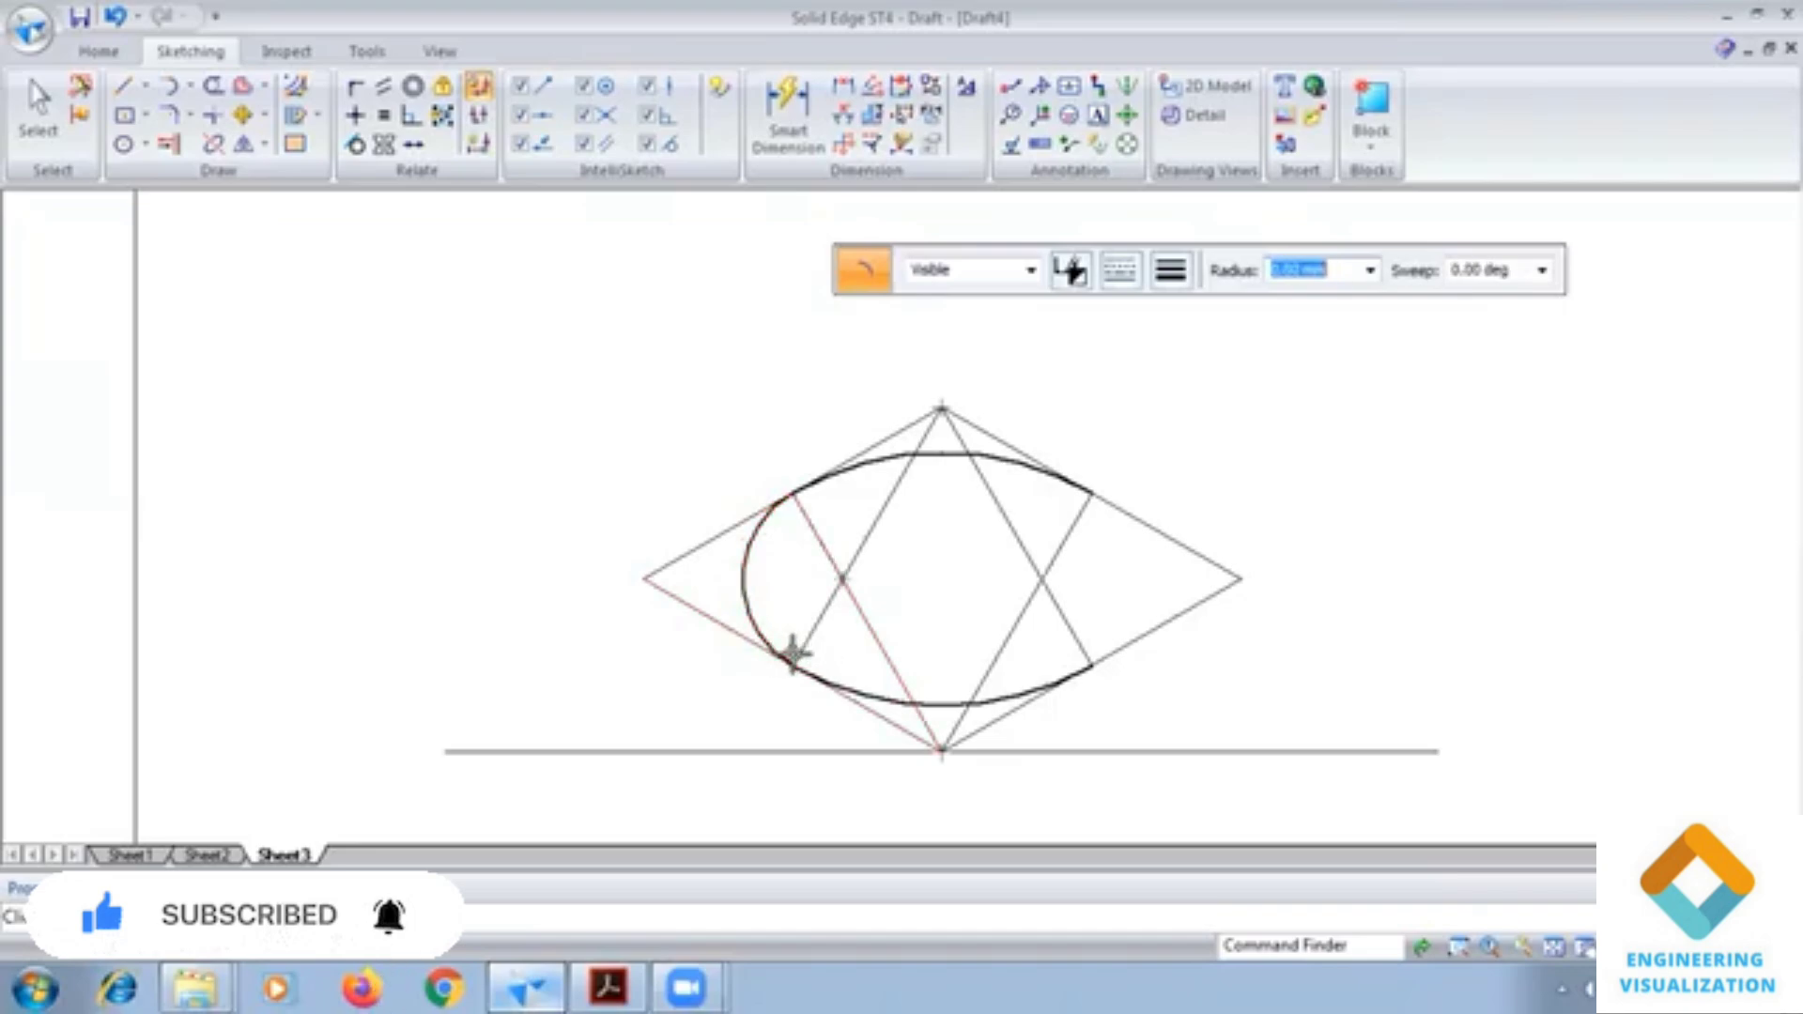
{"action": "left_click", "coordinate": [1043, 577]}
{"action": "left_click", "coordinate": [1092, 493]}
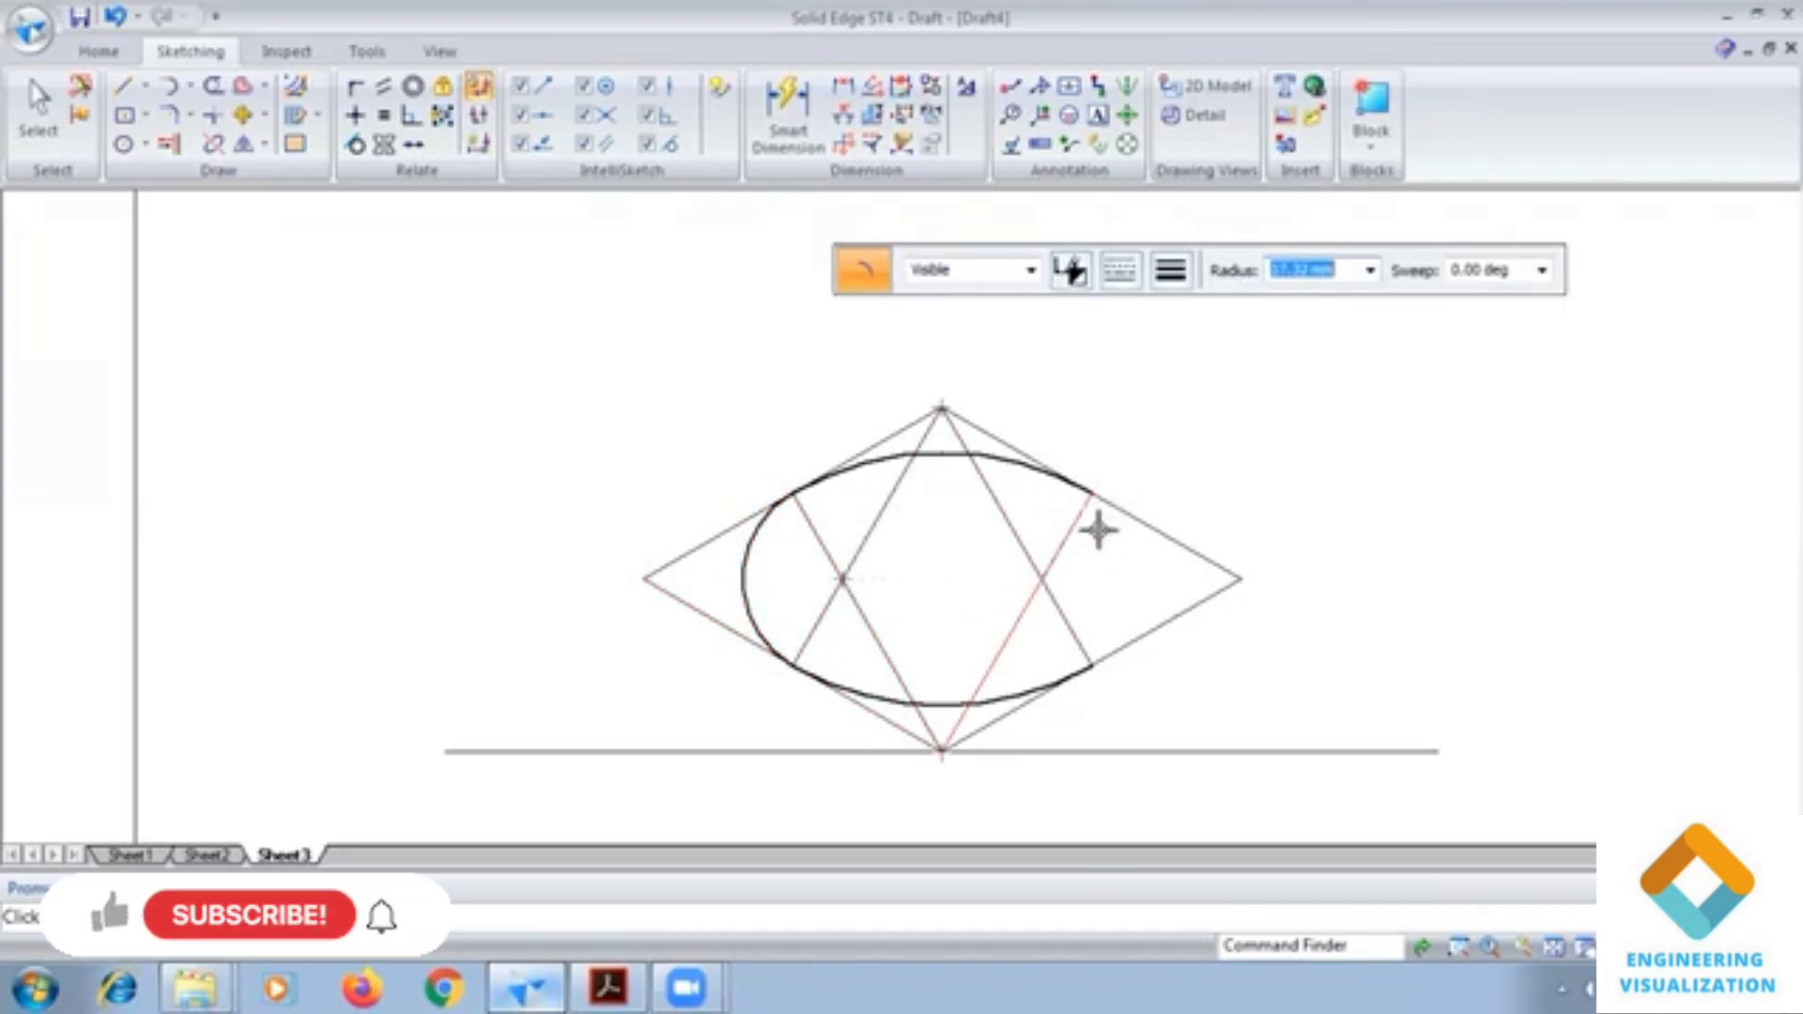
{"action": "left_click", "coordinate": [1092, 673]}
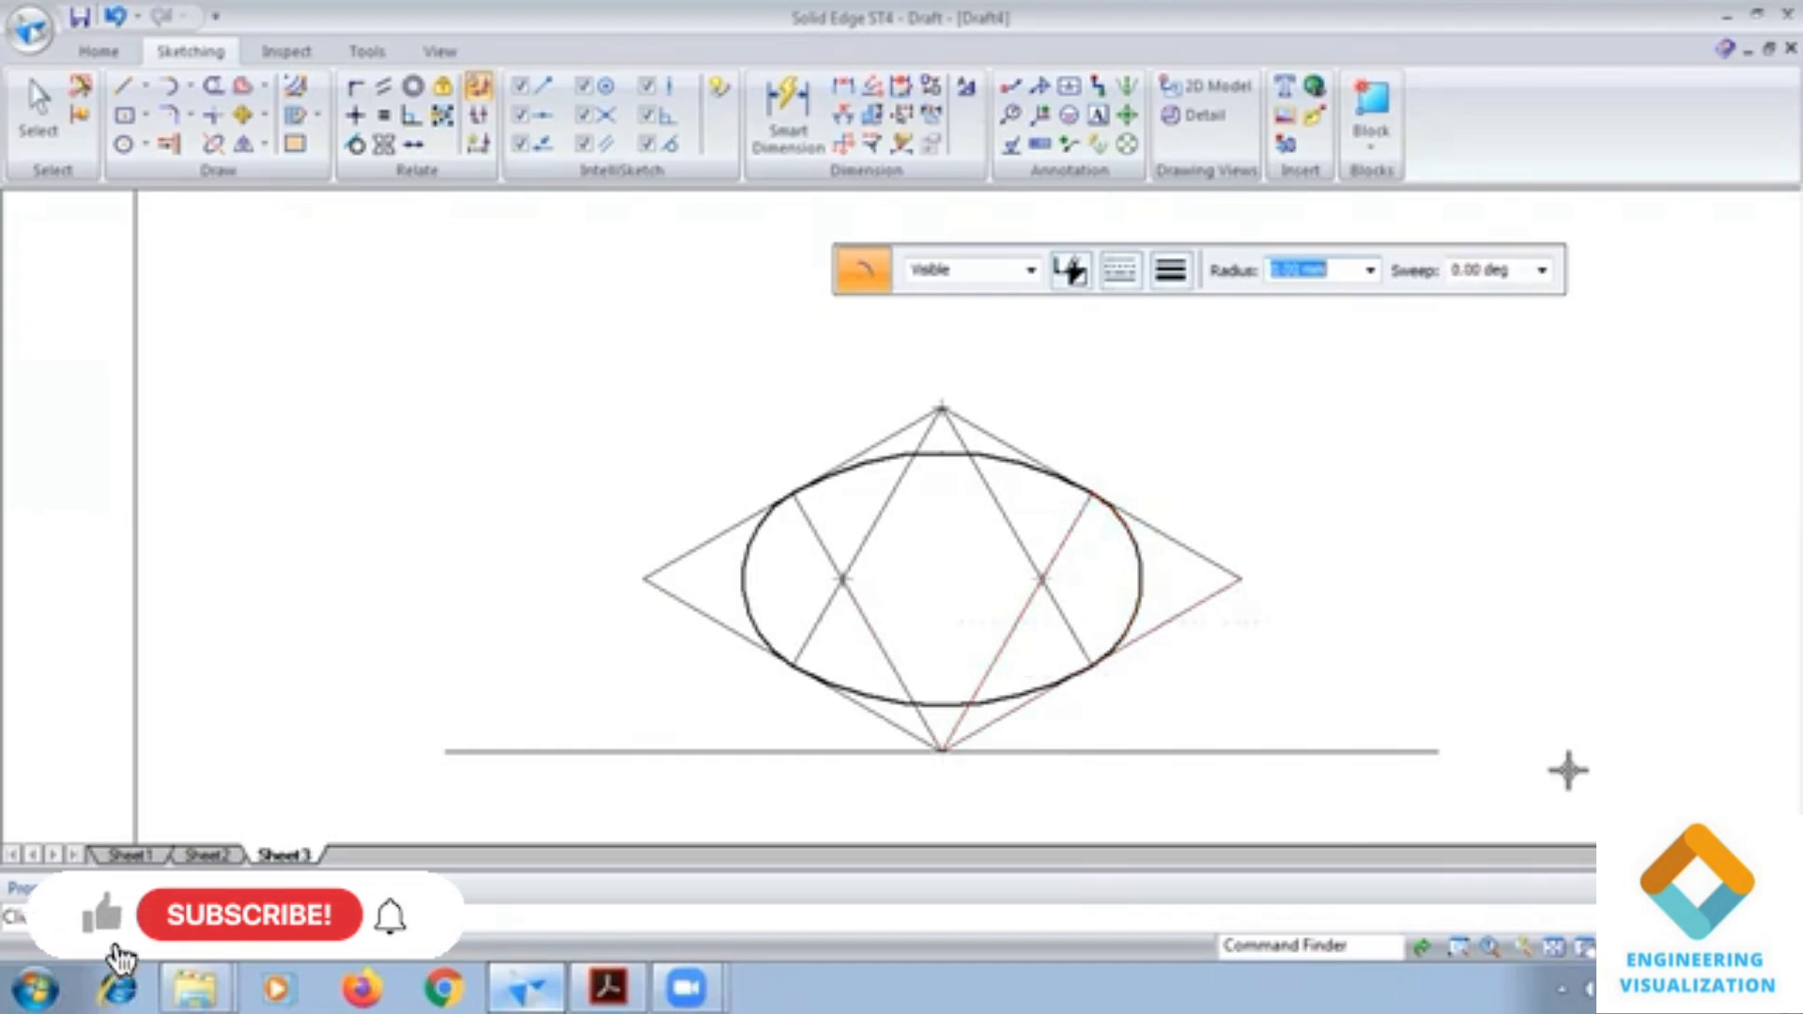
{"action": "left_click", "coordinate": [1555, 947]}
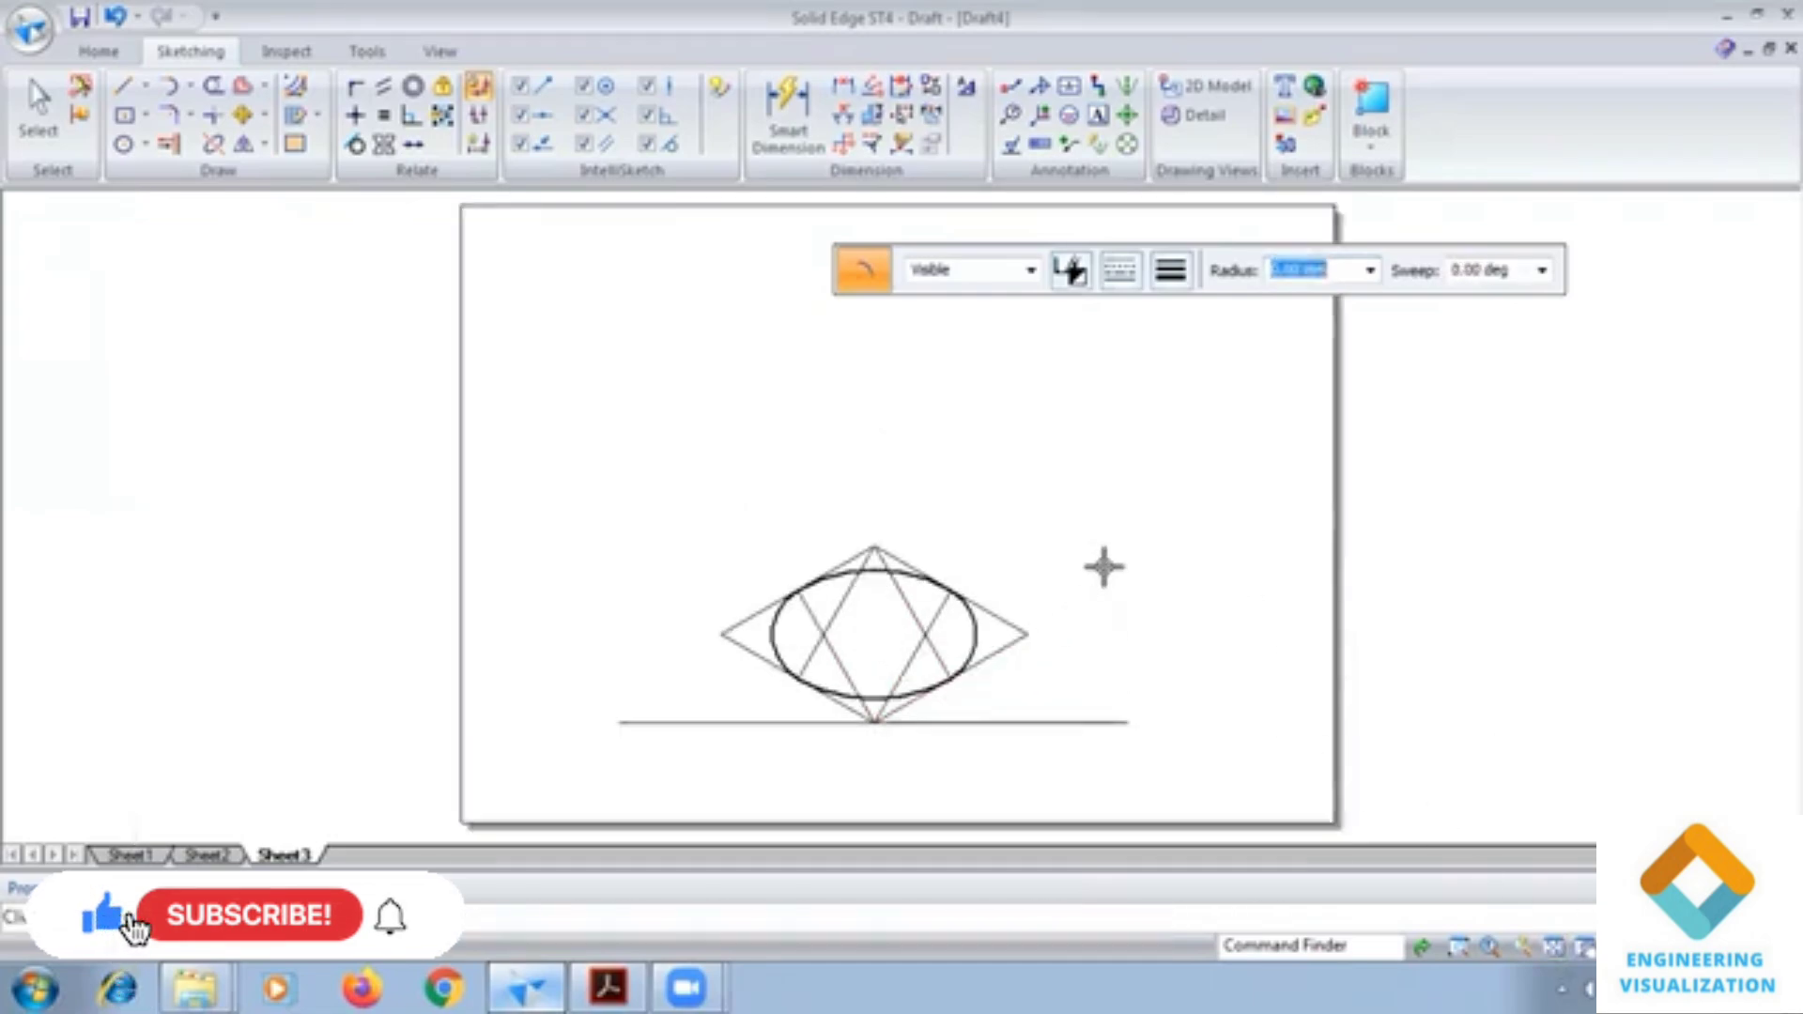
{"action": "scroll", "coordinate": [1102, 567], "scroll_direction": "up", "scroll_amount": 1}
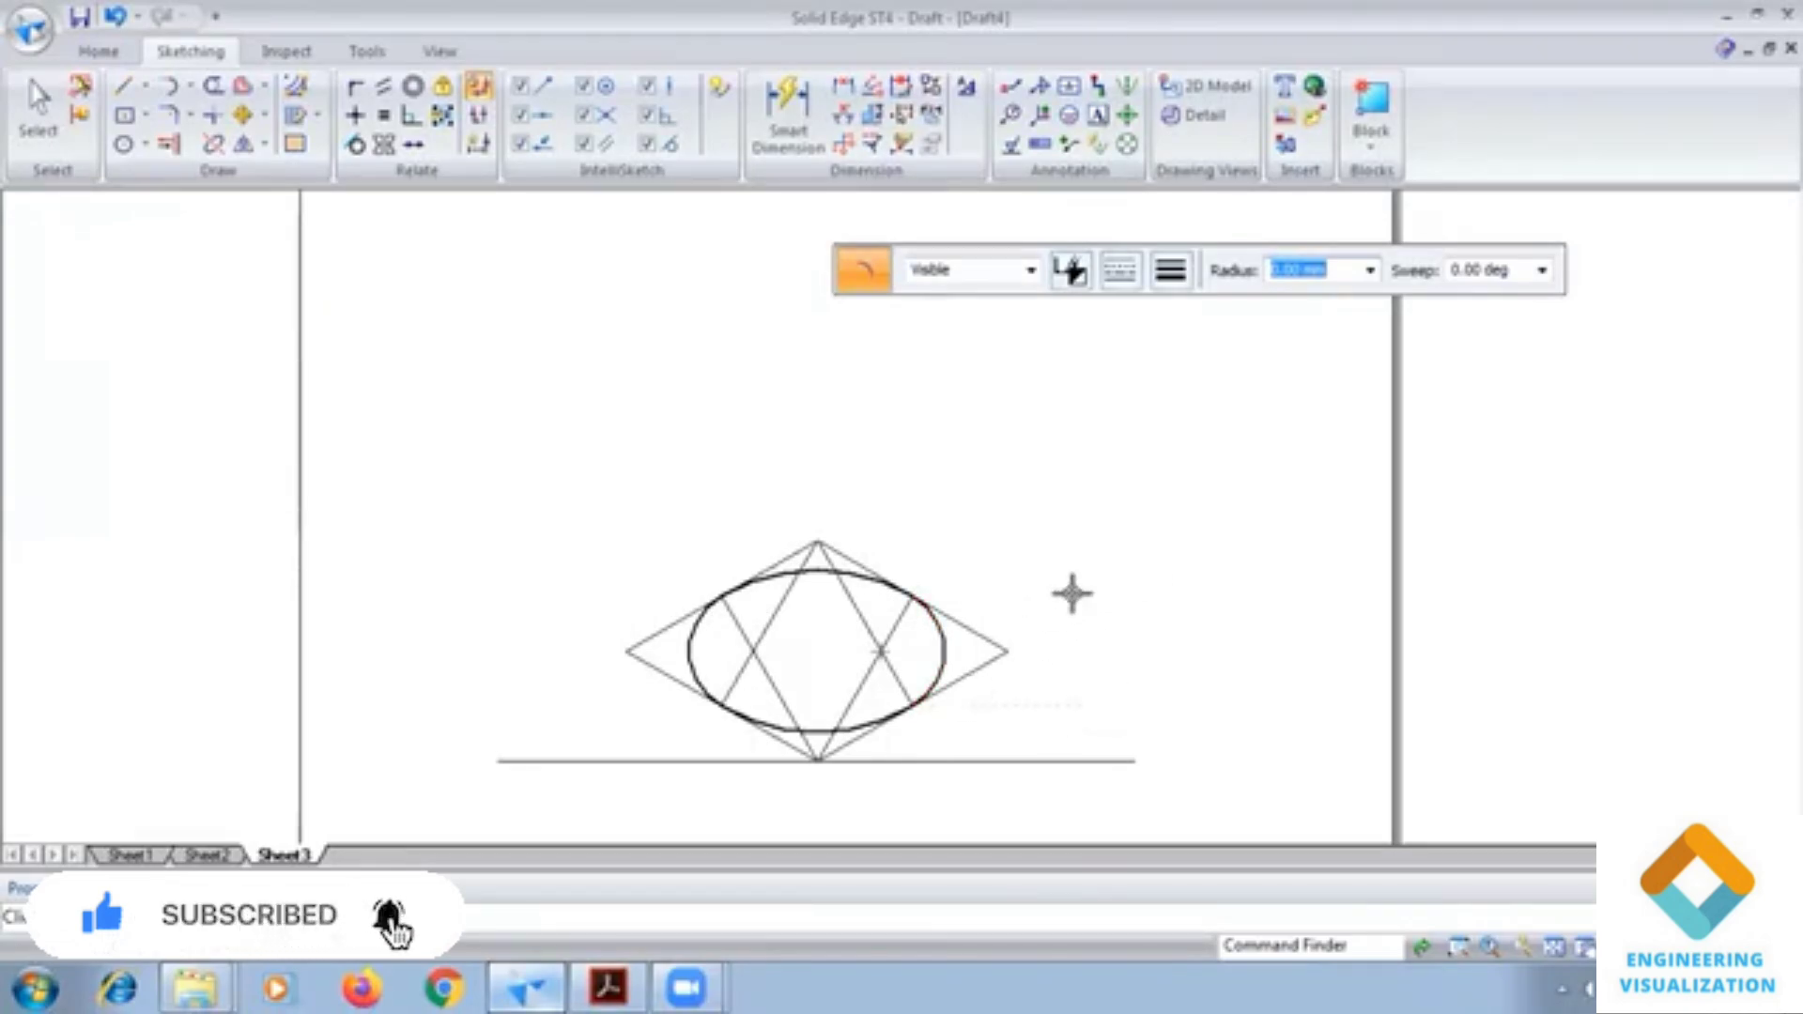
{"action": "left_click", "coordinate": [579, 985]}
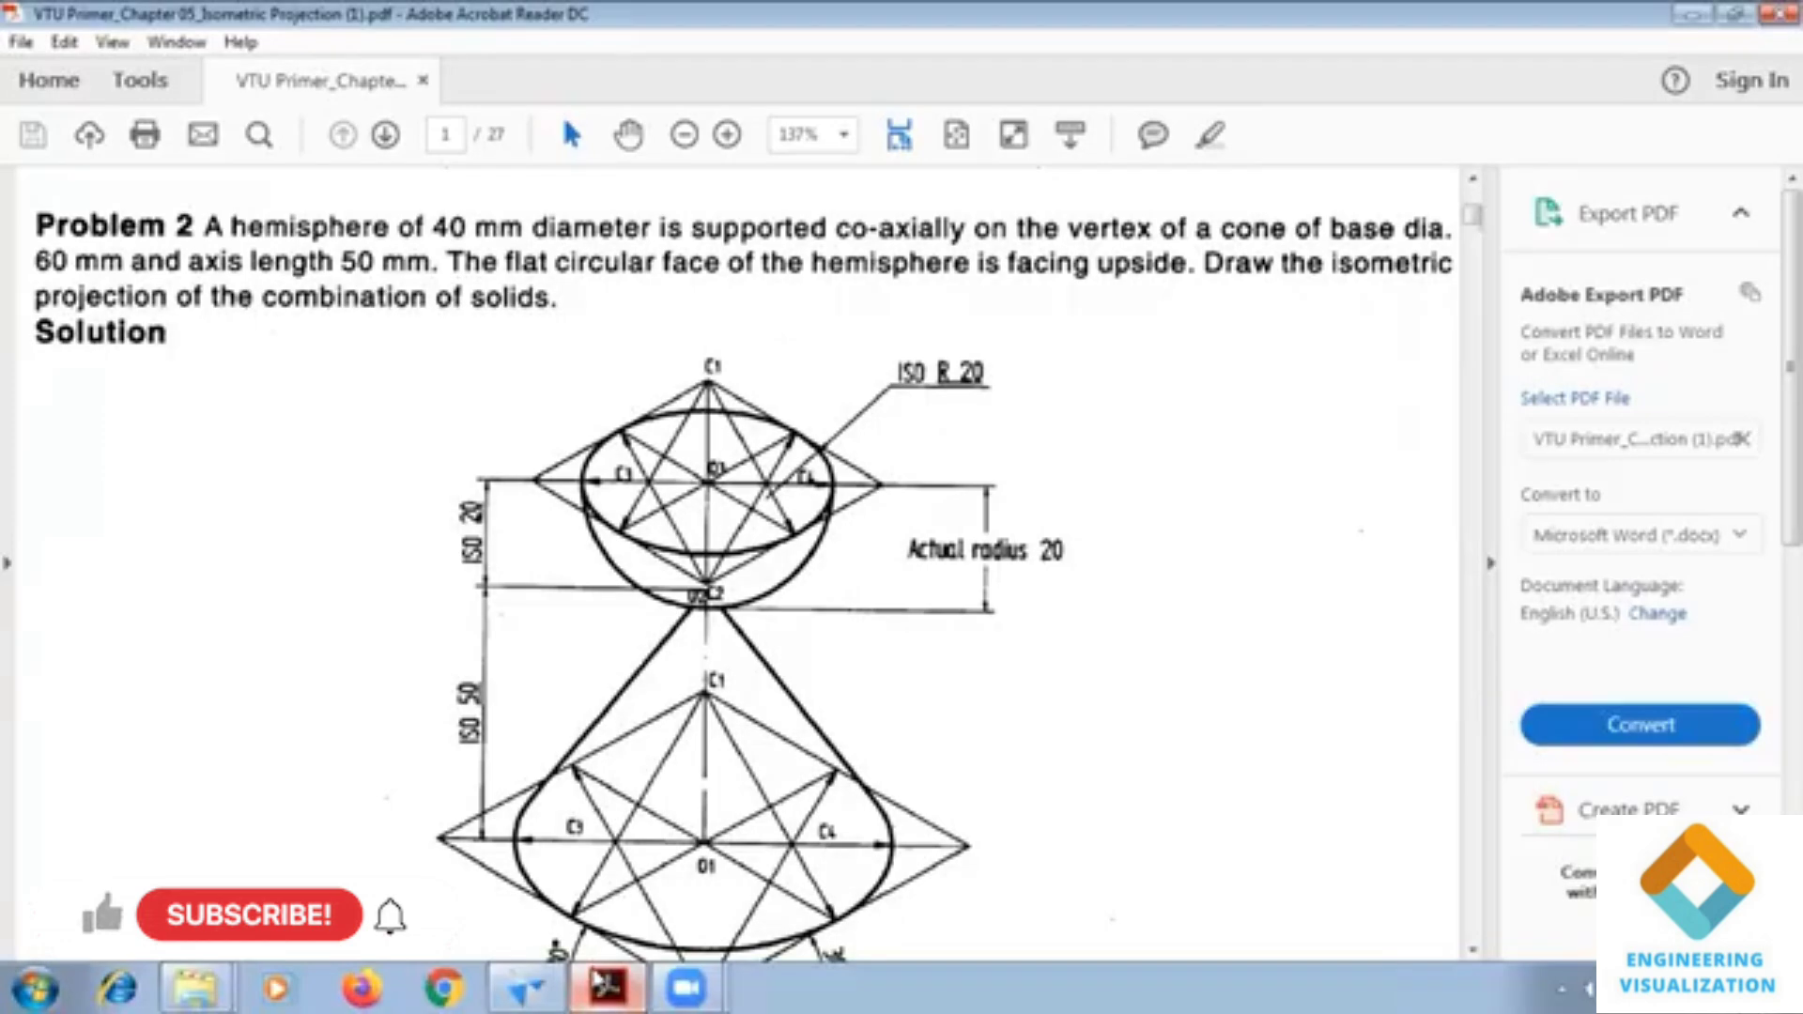
{"action": "left_click", "coordinate": [526, 986]}
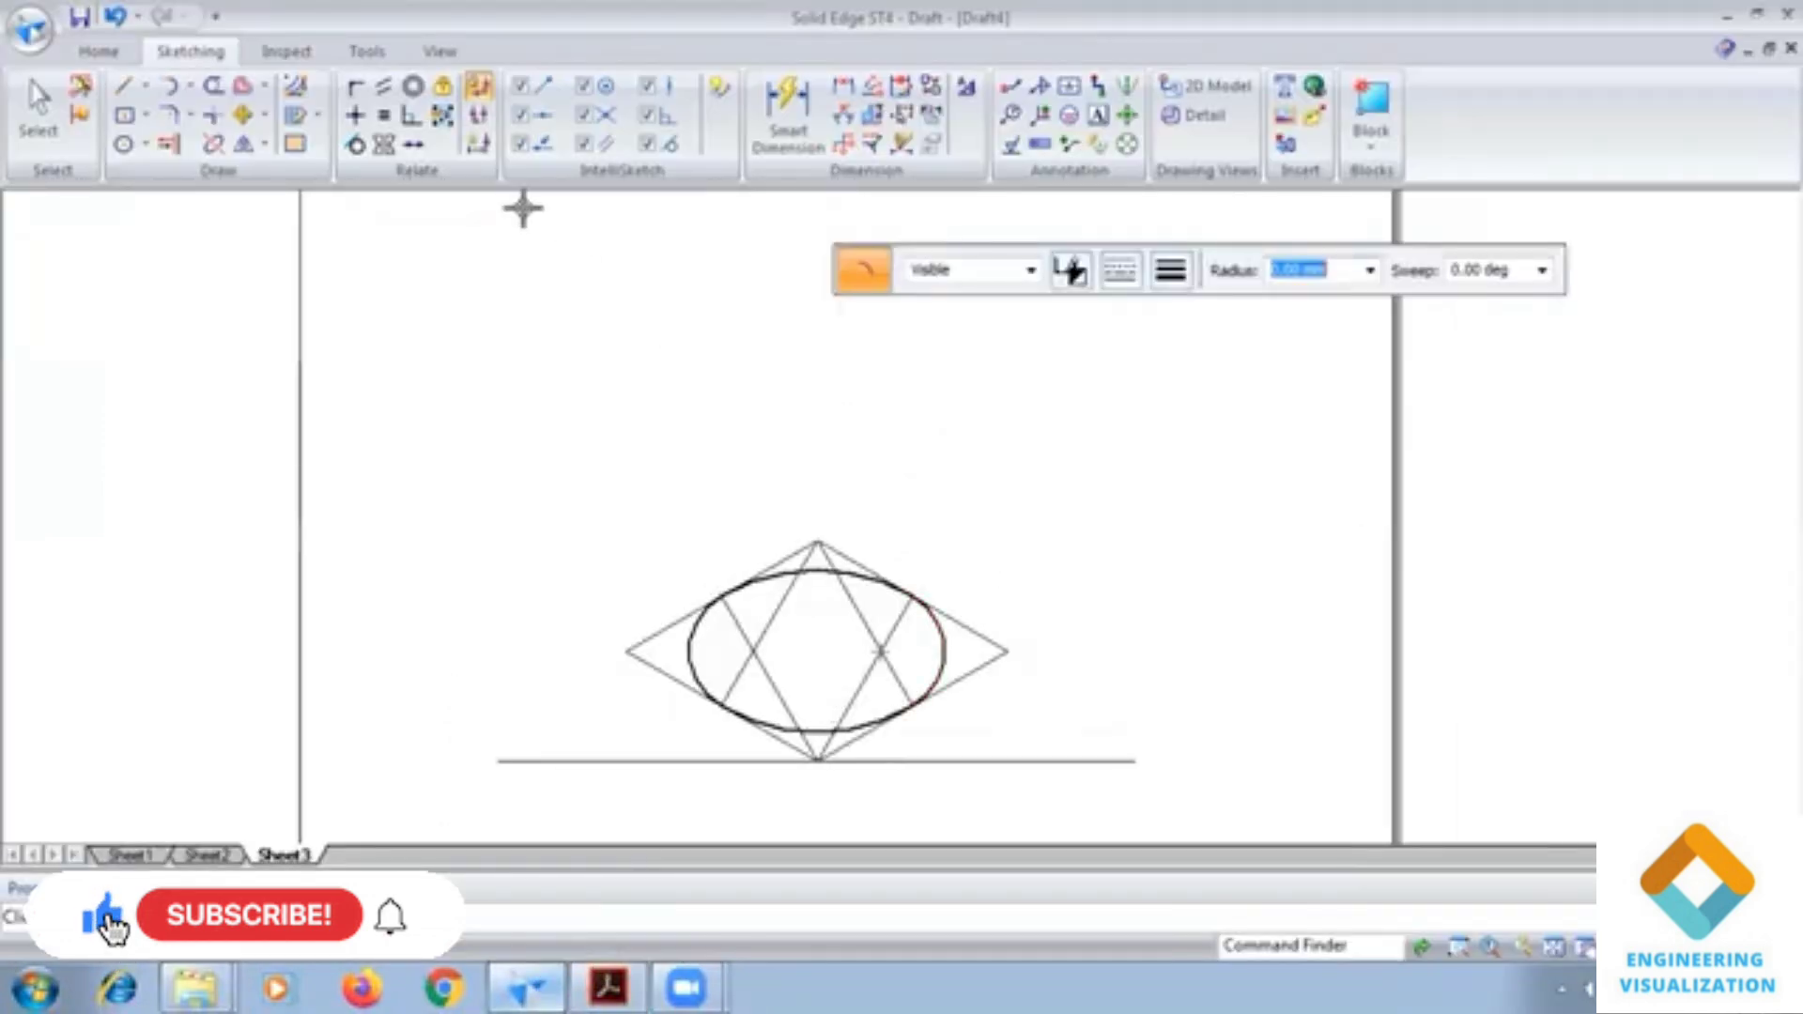
Pick the Line tool with Continuous line type and 0.13 mm width, then zoom in
{"action": "left_click", "coordinate": [1121, 270]}
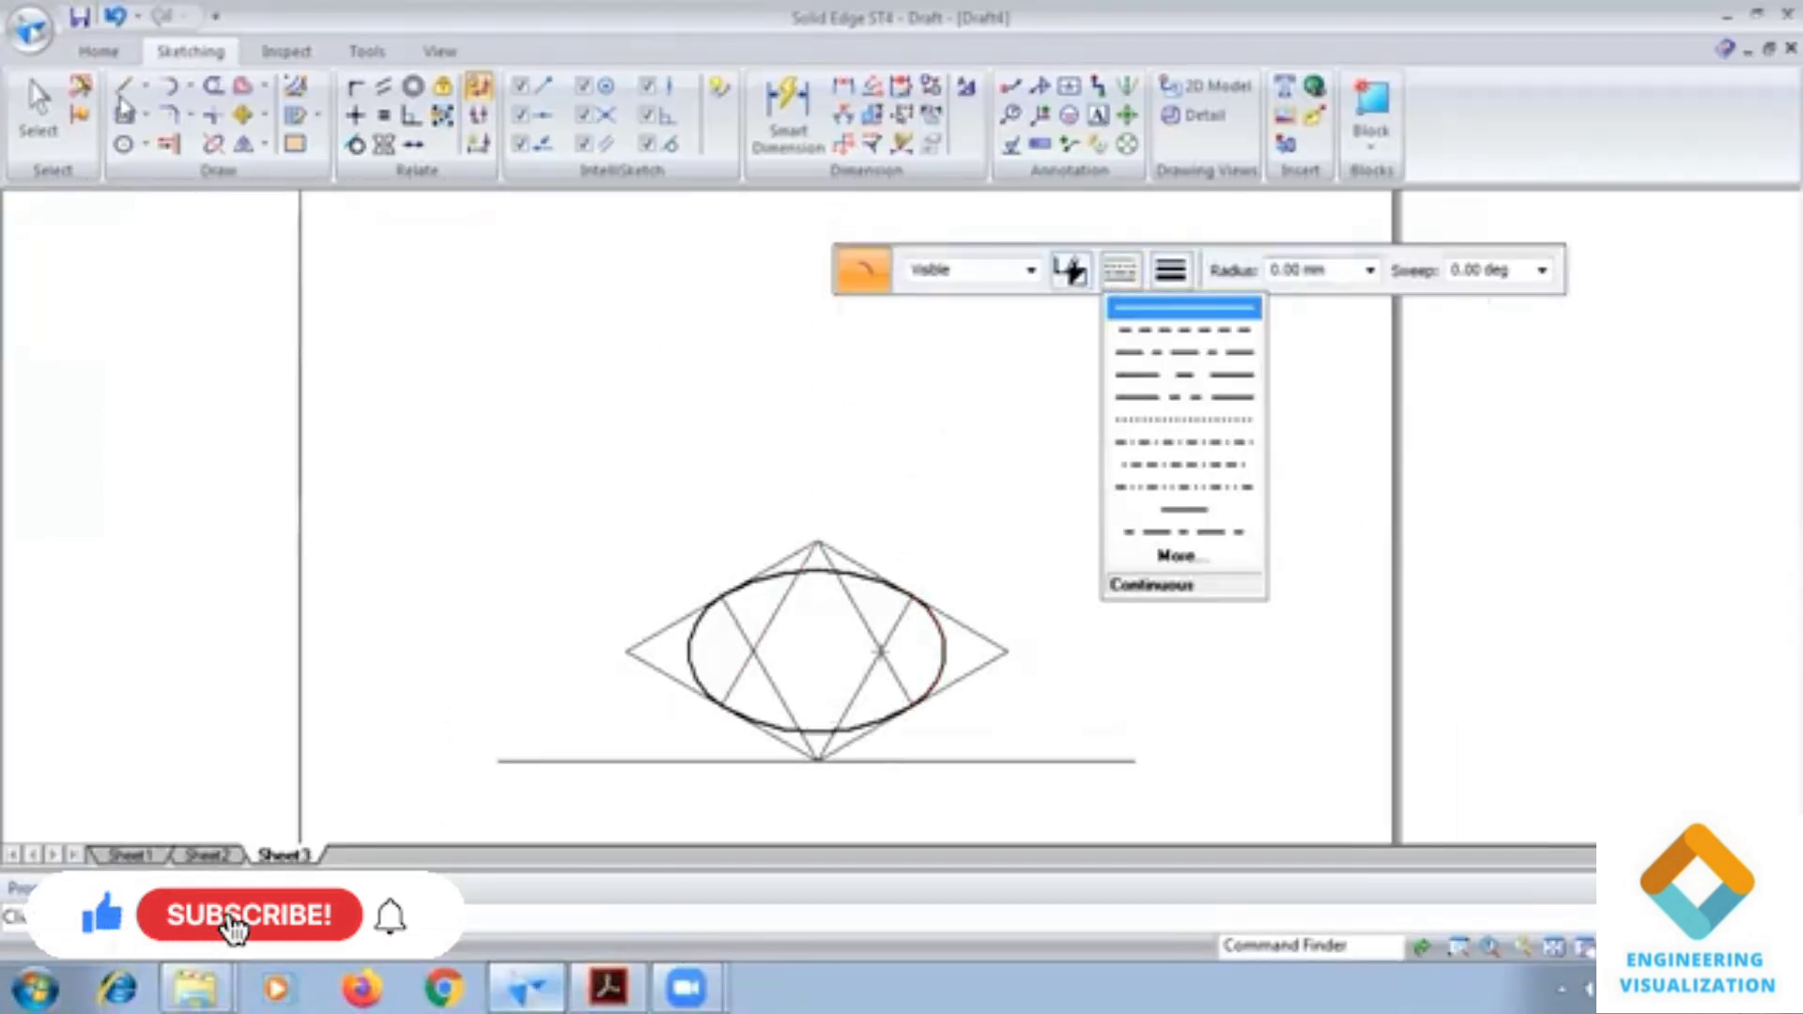
{"action": "left_click", "coordinate": [1120, 271]}
{"action": "key", "text": "l"}
{"action": "left_click", "coordinate": [1120, 270]}
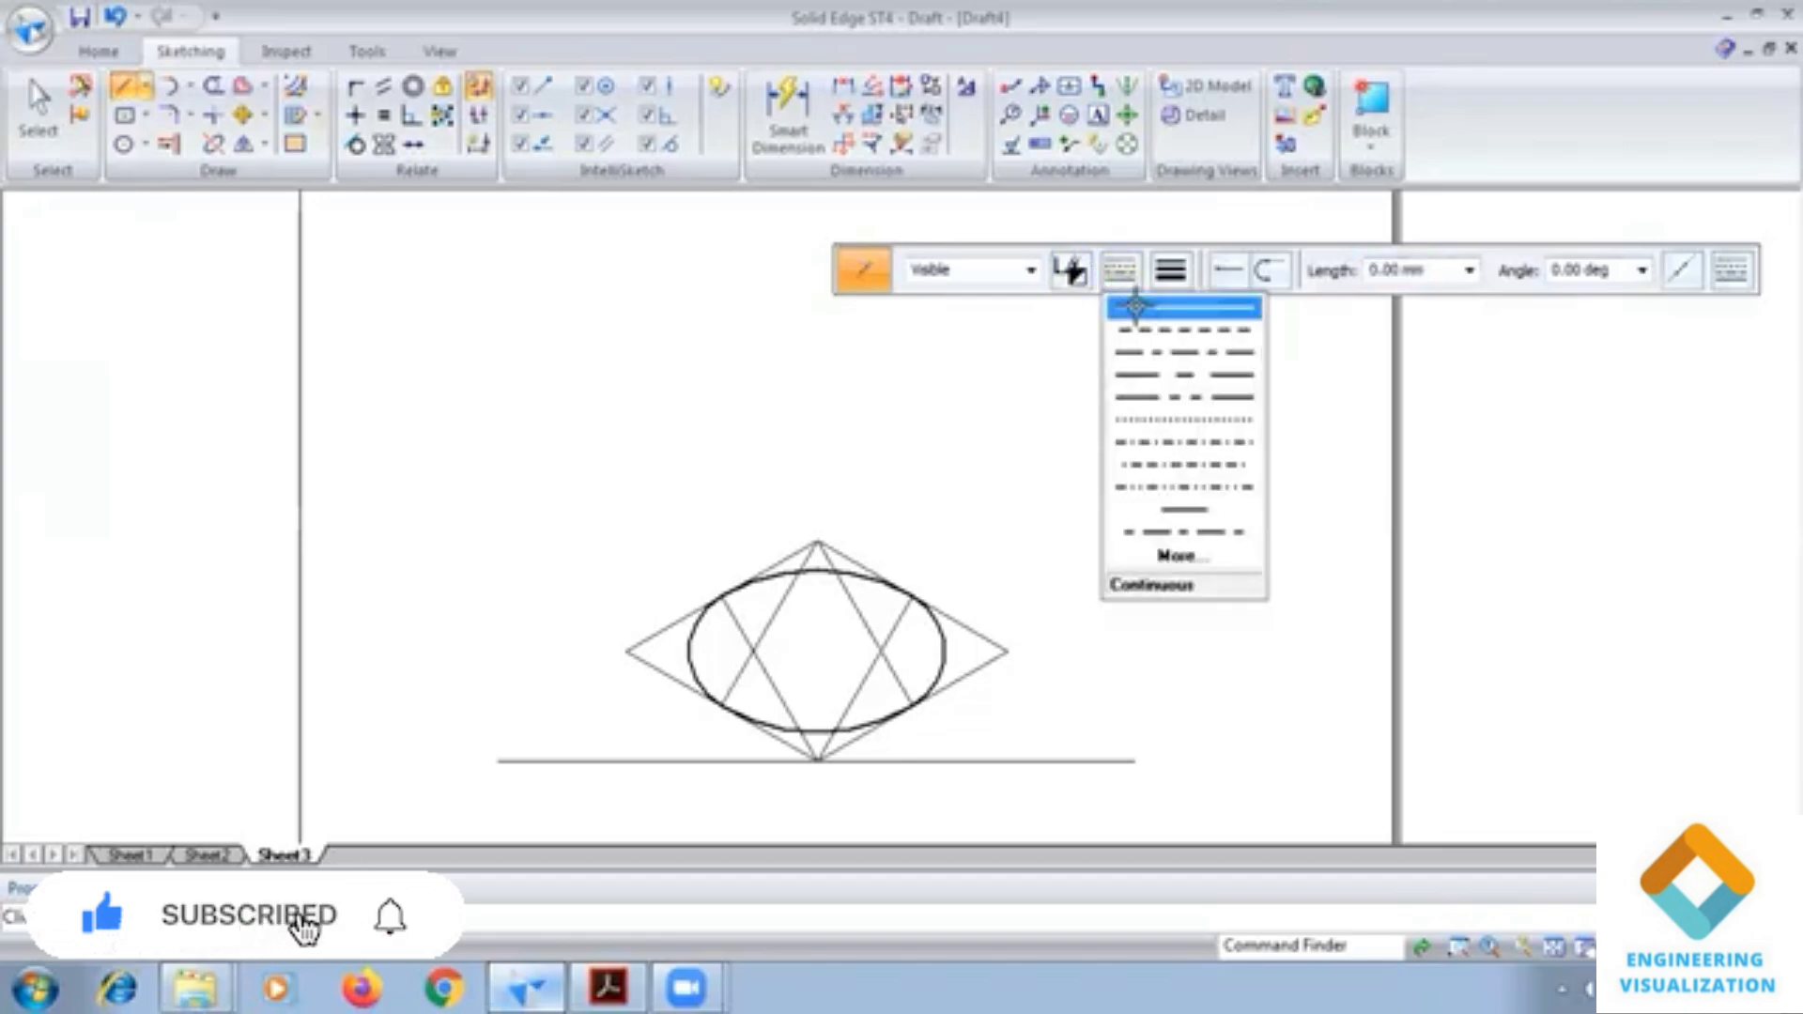
{"action": "left_click", "coordinate": [1135, 305]}
{"action": "left_click", "coordinate": [1170, 271]}
{"action": "left_click", "coordinate": [1179, 304]}
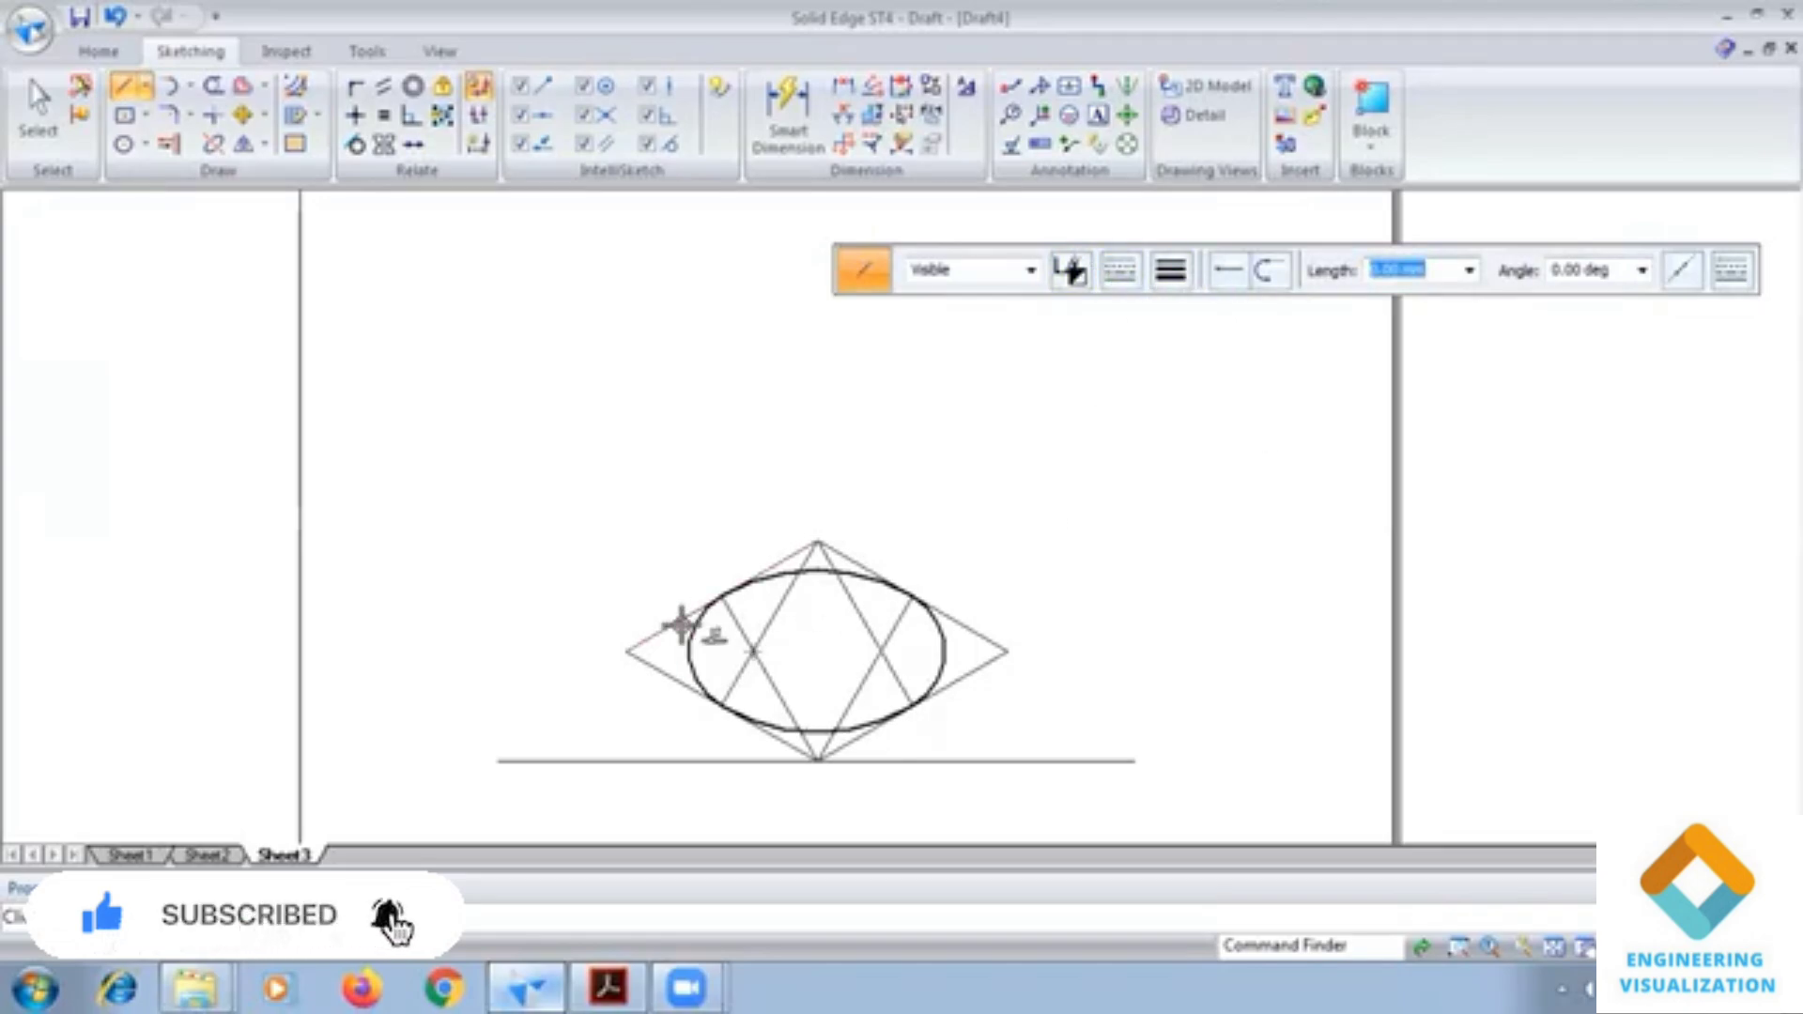
{"action": "scroll", "coordinate": [717, 599], "scroll_direction": "up", "scroll_amount": 3}
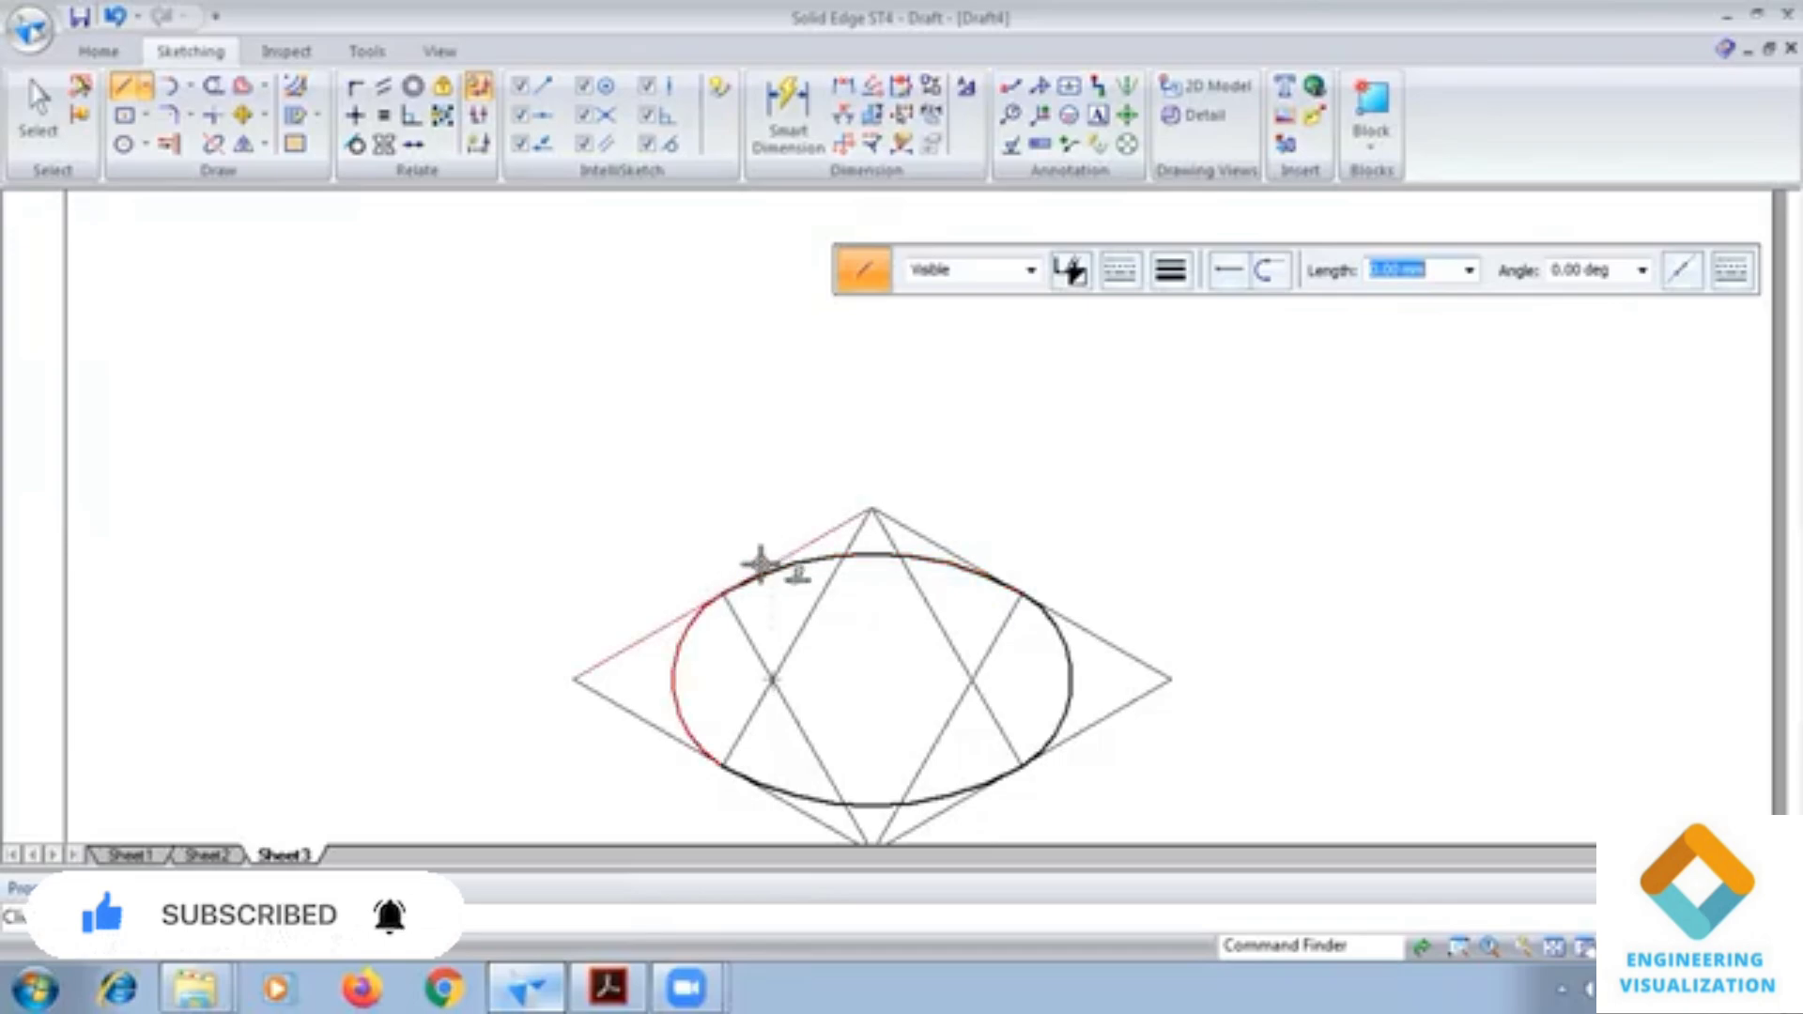
Draw two diagonal lines crossing the ellipse corner to corner
{"action": "left_click", "coordinate": [724, 592]}
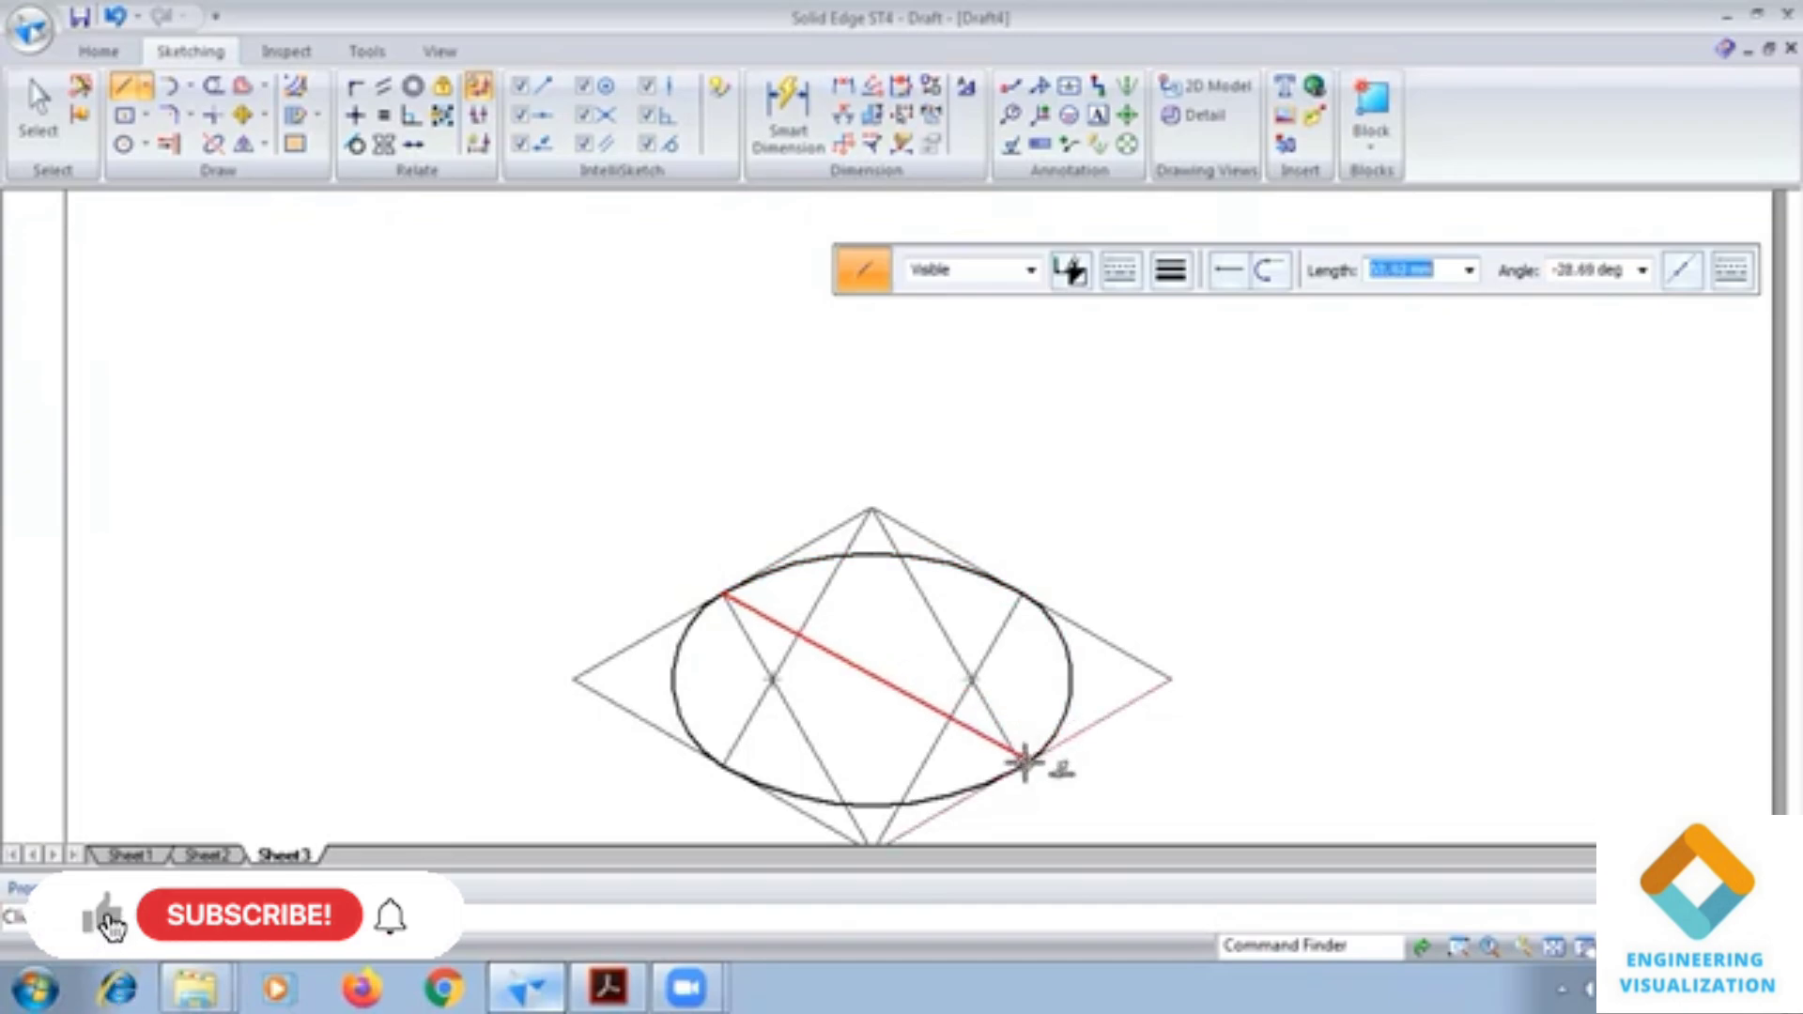
{"action": "left_click", "coordinate": [1020, 765]}
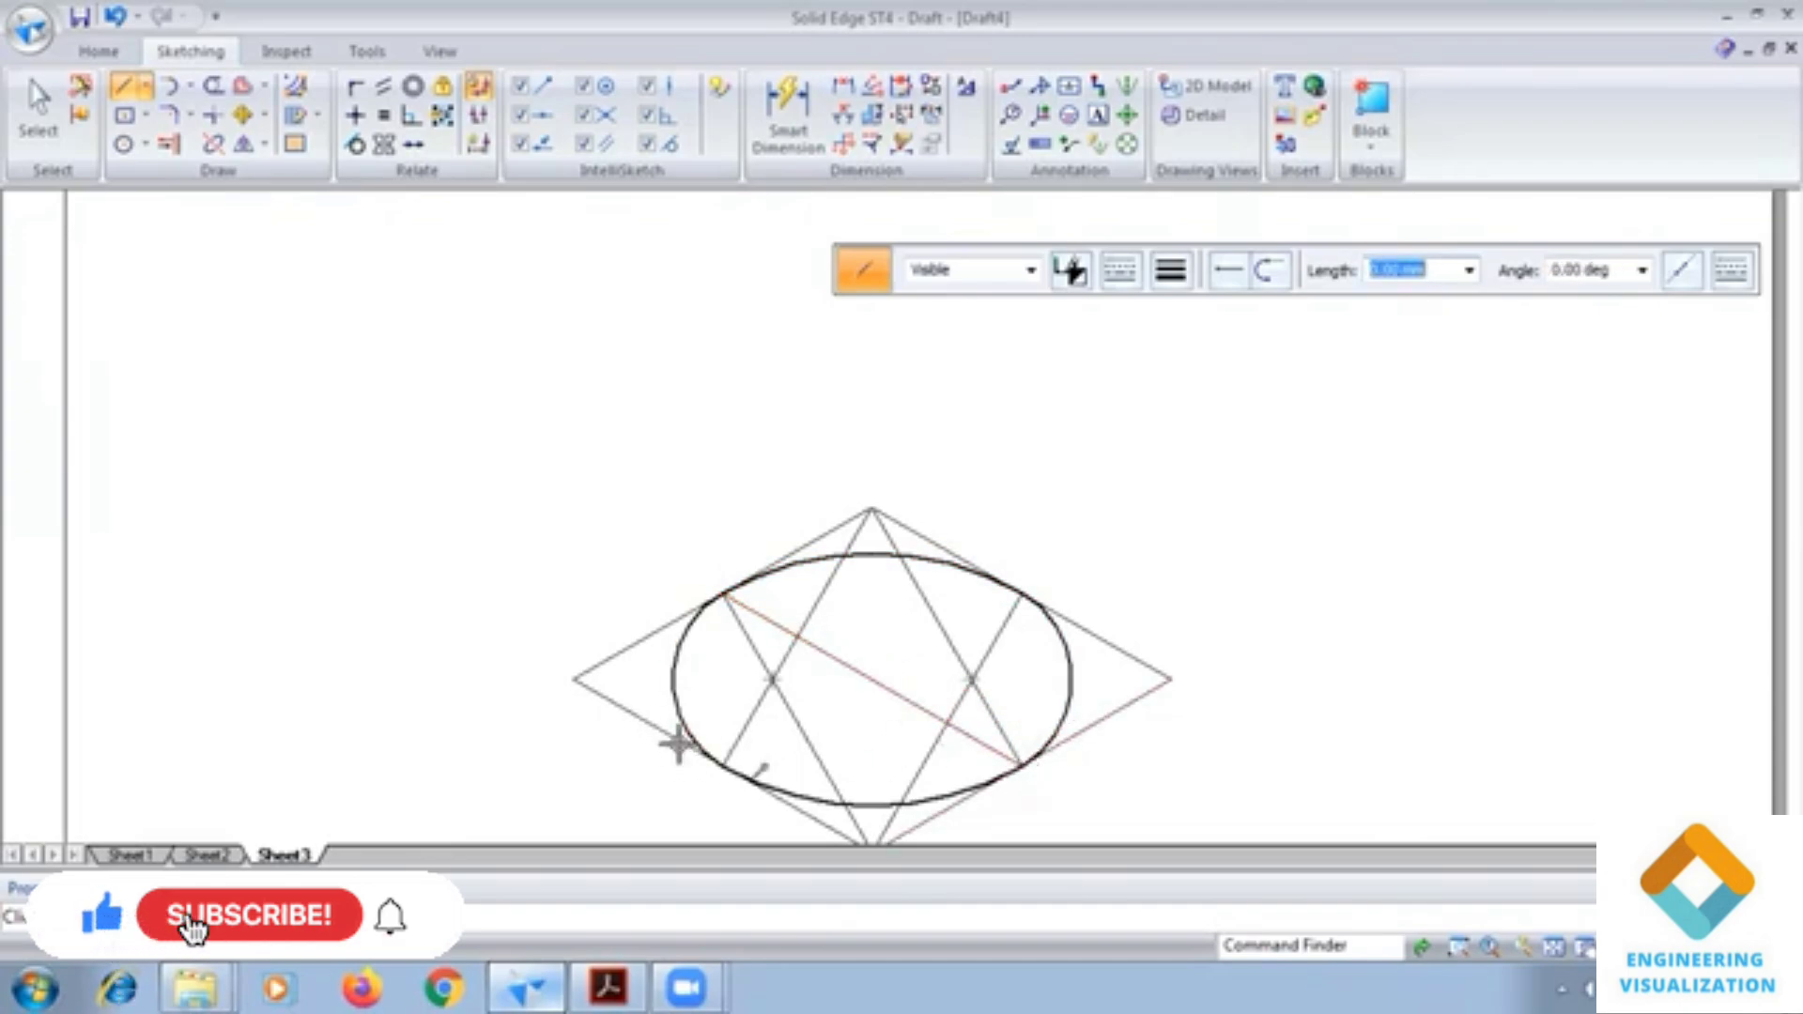
{"action": "left_click", "coordinate": [722, 765]}
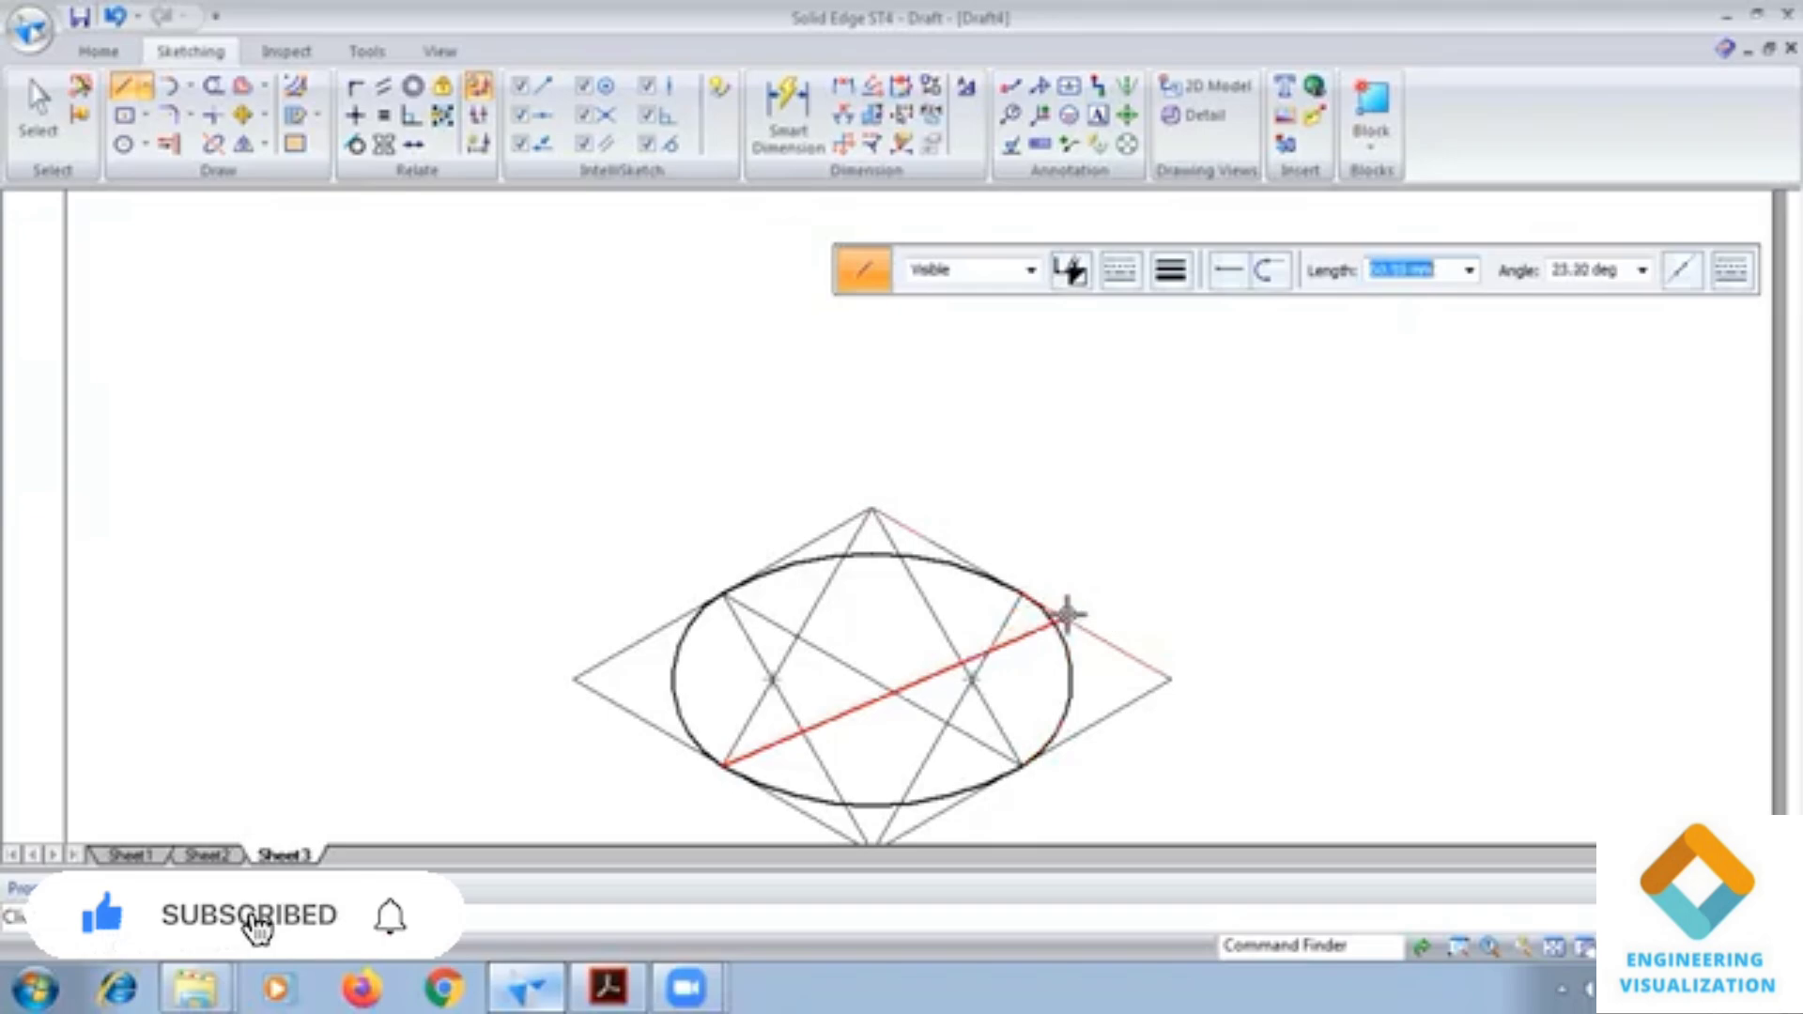
{"action": "left_click", "coordinate": [1019, 595]}
Draw a 50 mm vertical dash-dot axis upward from the ellipse centre
{"action": "left_click", "coordinate": [872, 677]}
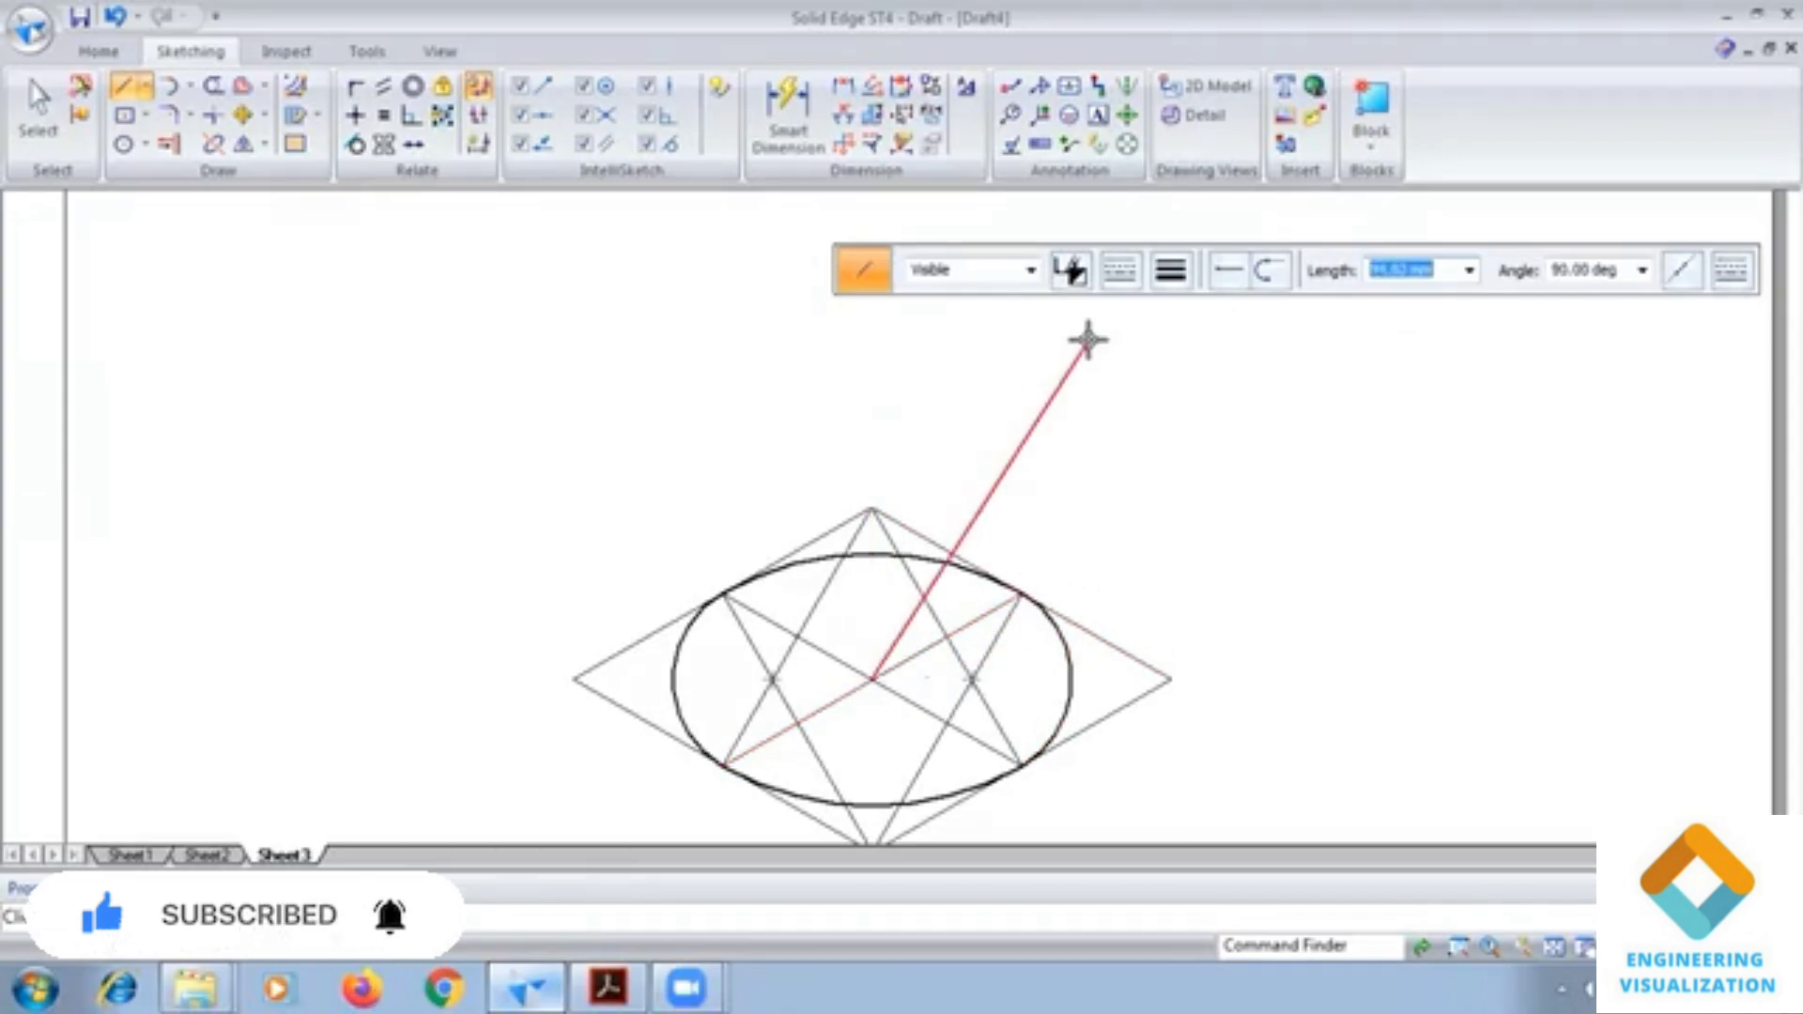
{"action": "left_click", "coordinate": [1120, 271]}
{"action": "left_click", "coordinate": [1146, 357]}
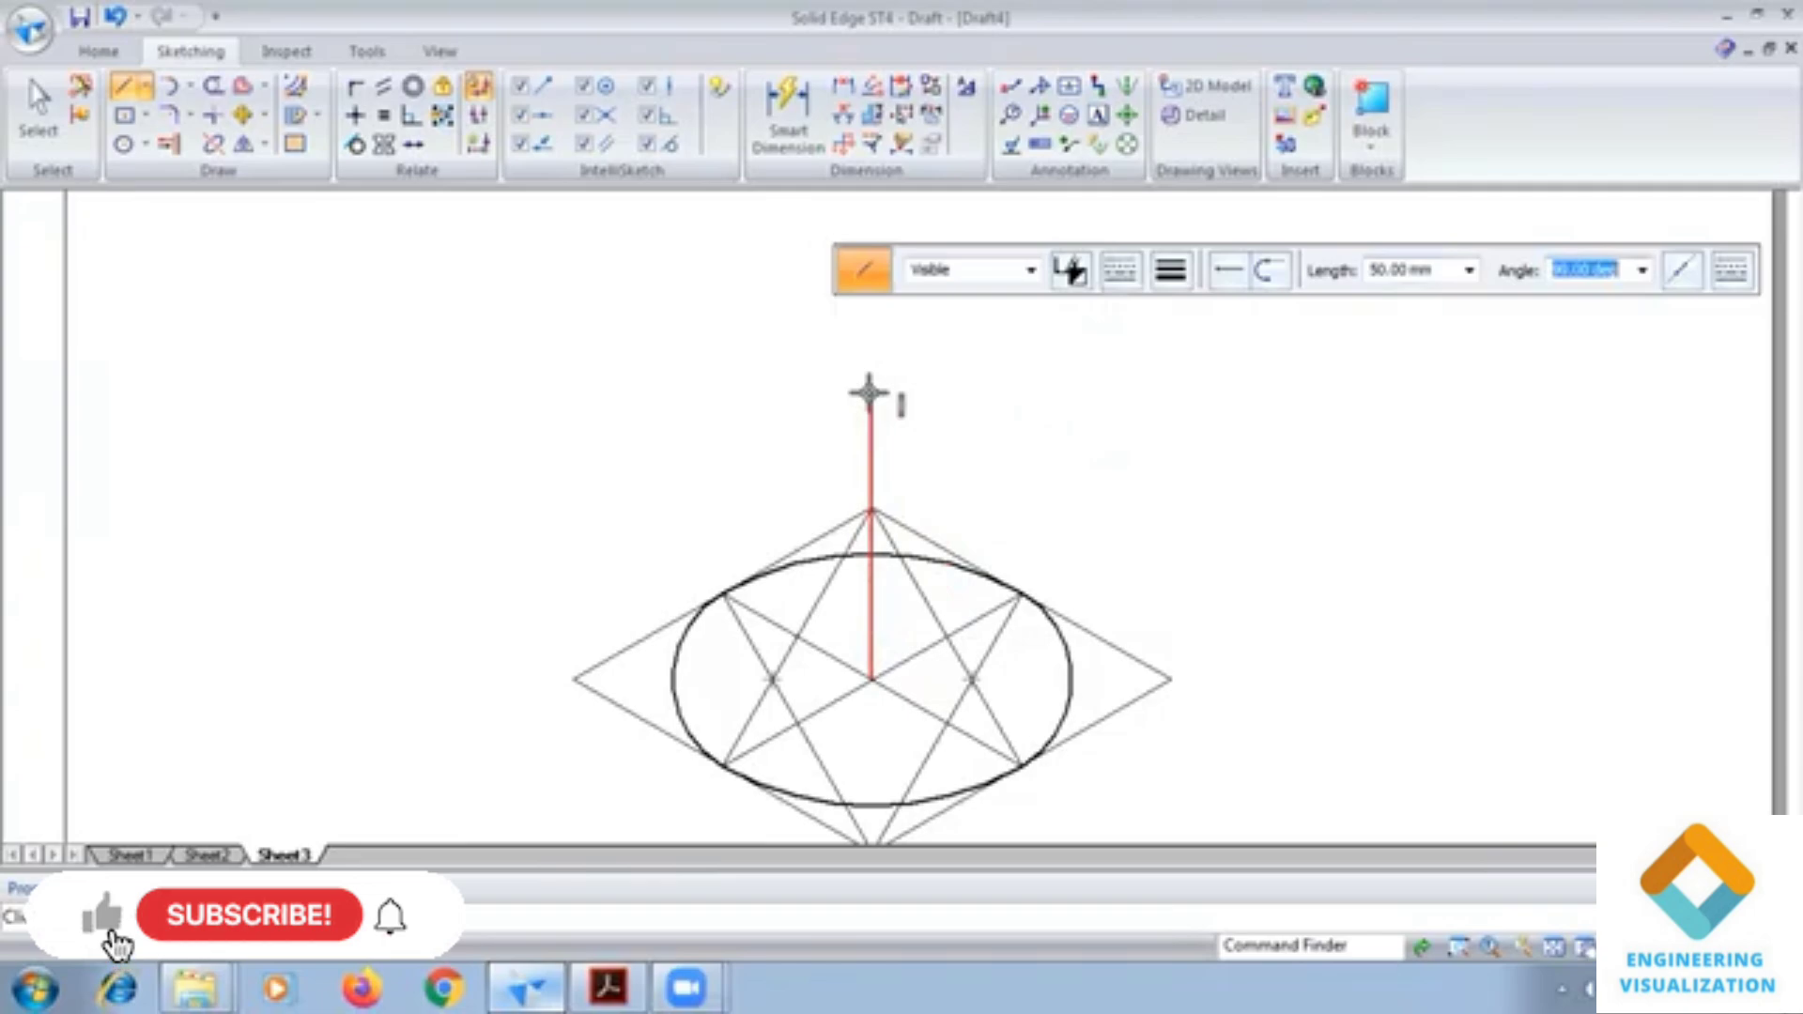
{"action": "left_click", "coordinate": [869, 392]}
At 0.50 mm width, draw left and right generators from the axis apex tangent to the ellipse
{"action": "left_click", "coordinate": [1119, 270]}
{"action": "left_click", "coordinate": [1148, 310]}
{"action": "left_click", "coordinate": [1171, 271]}
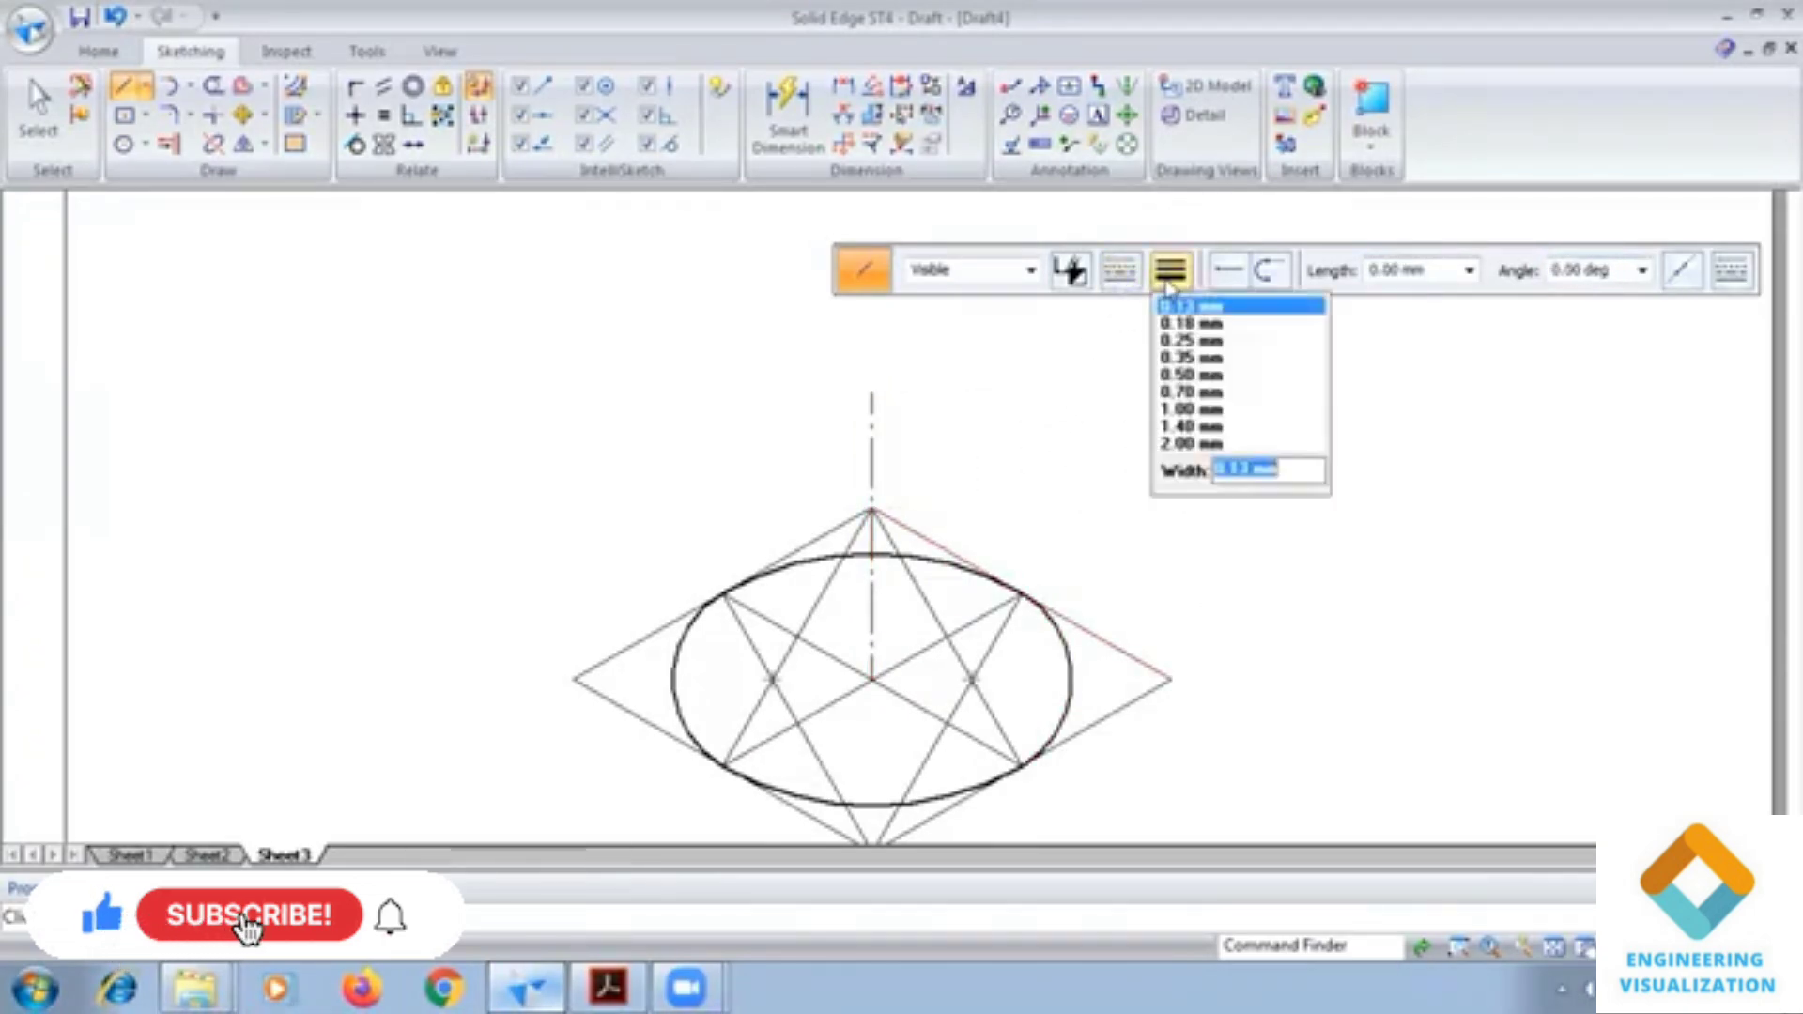
{"action": "left_click", "coordinate": [1186, 372]}
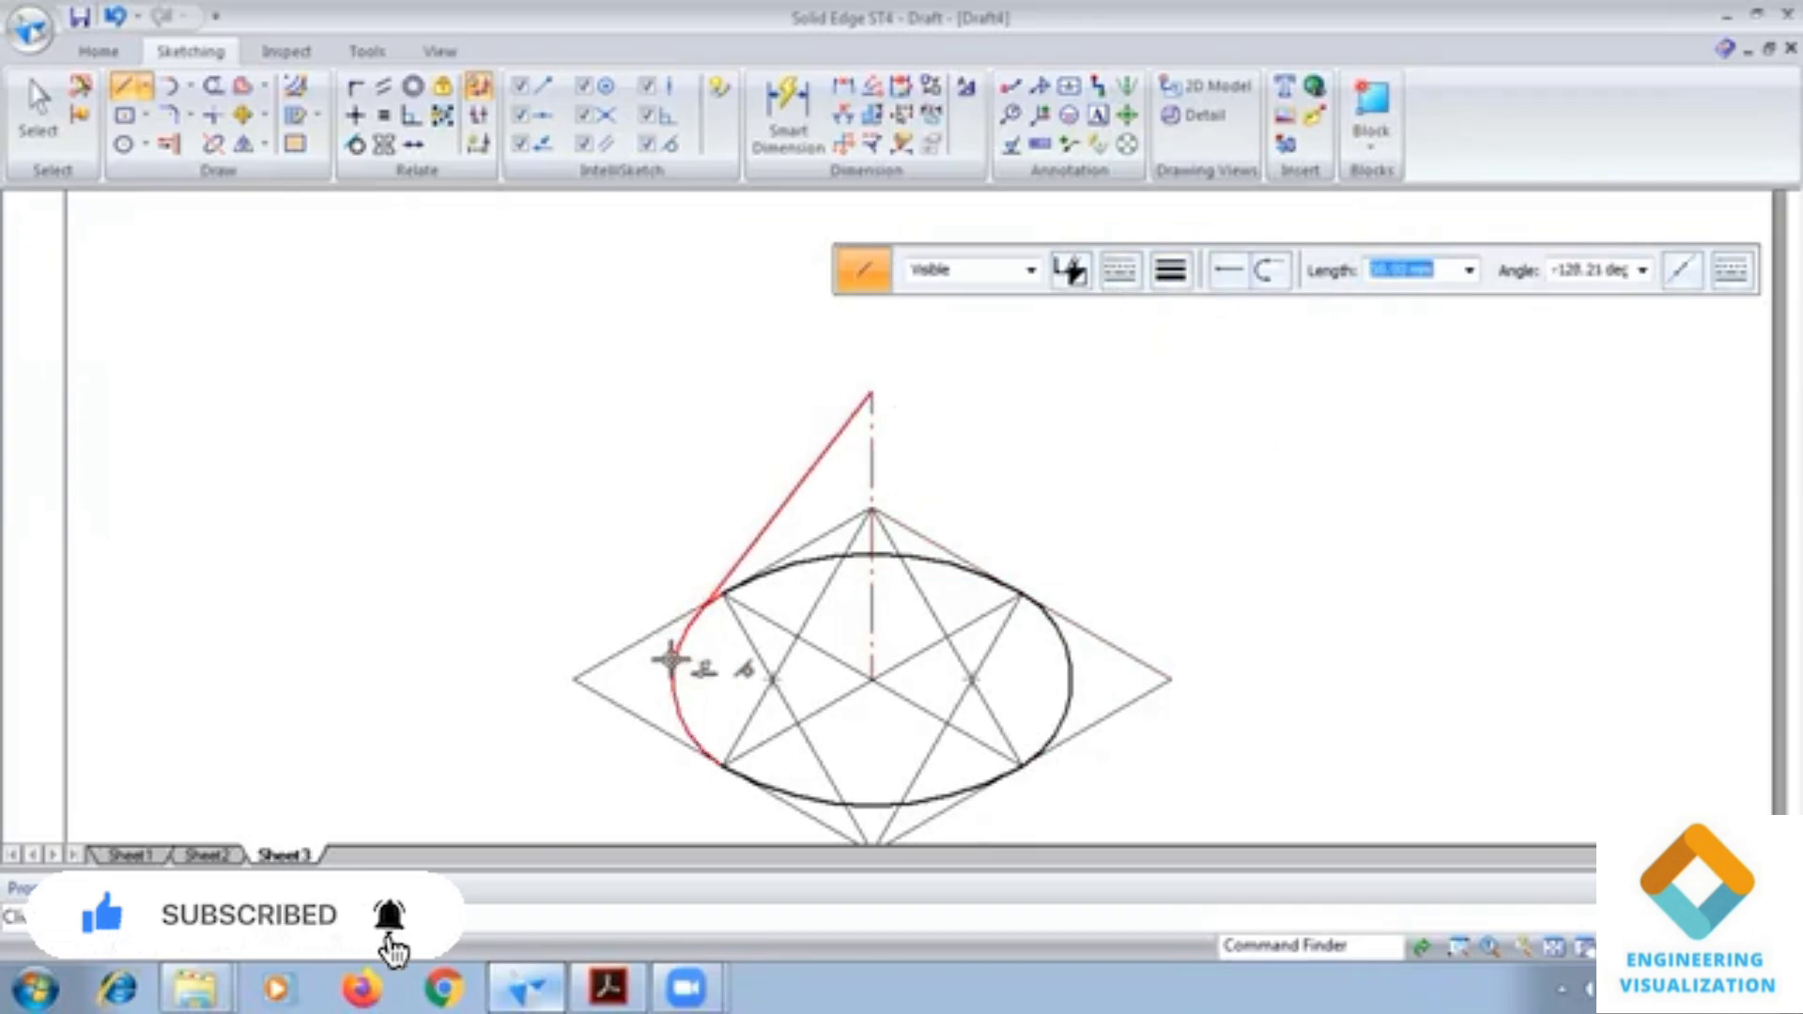
{"action": "left_click", "coordinate": [672, 661]}
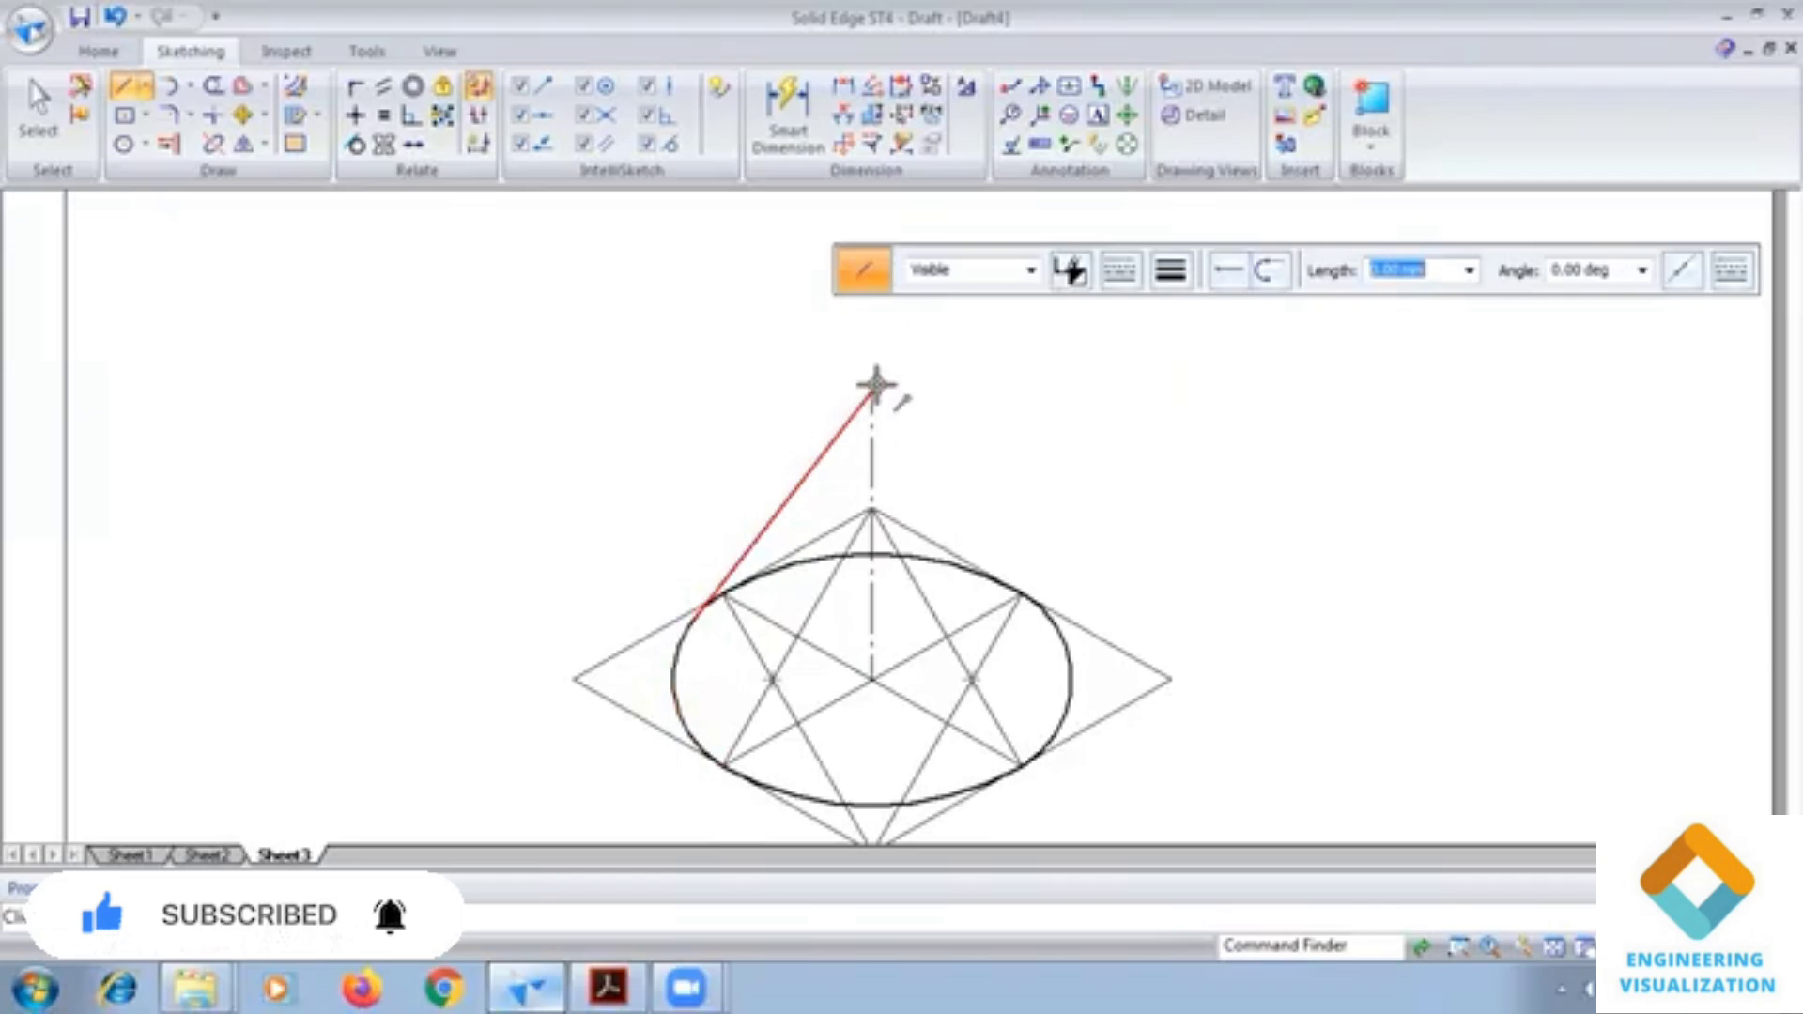
{"action": "left_click", "coordinate": [871, 393]}
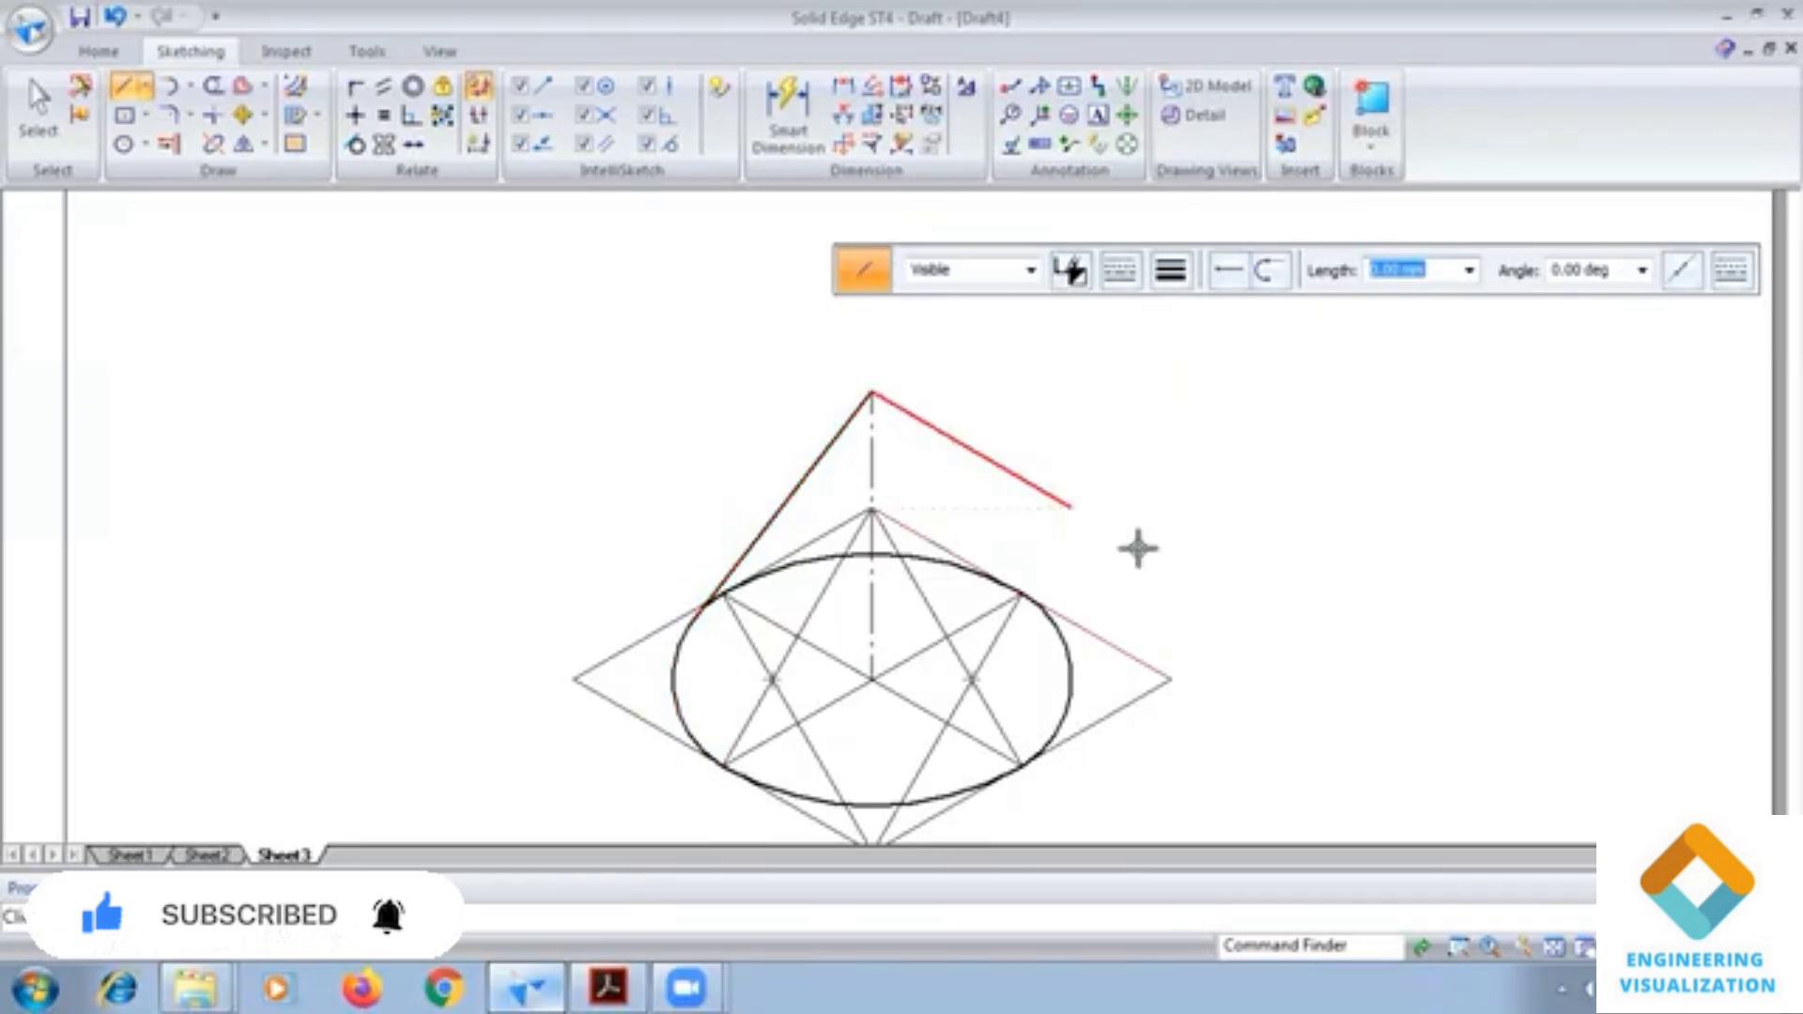
{"action": "left_click", "coordinate": [1071, 651]}
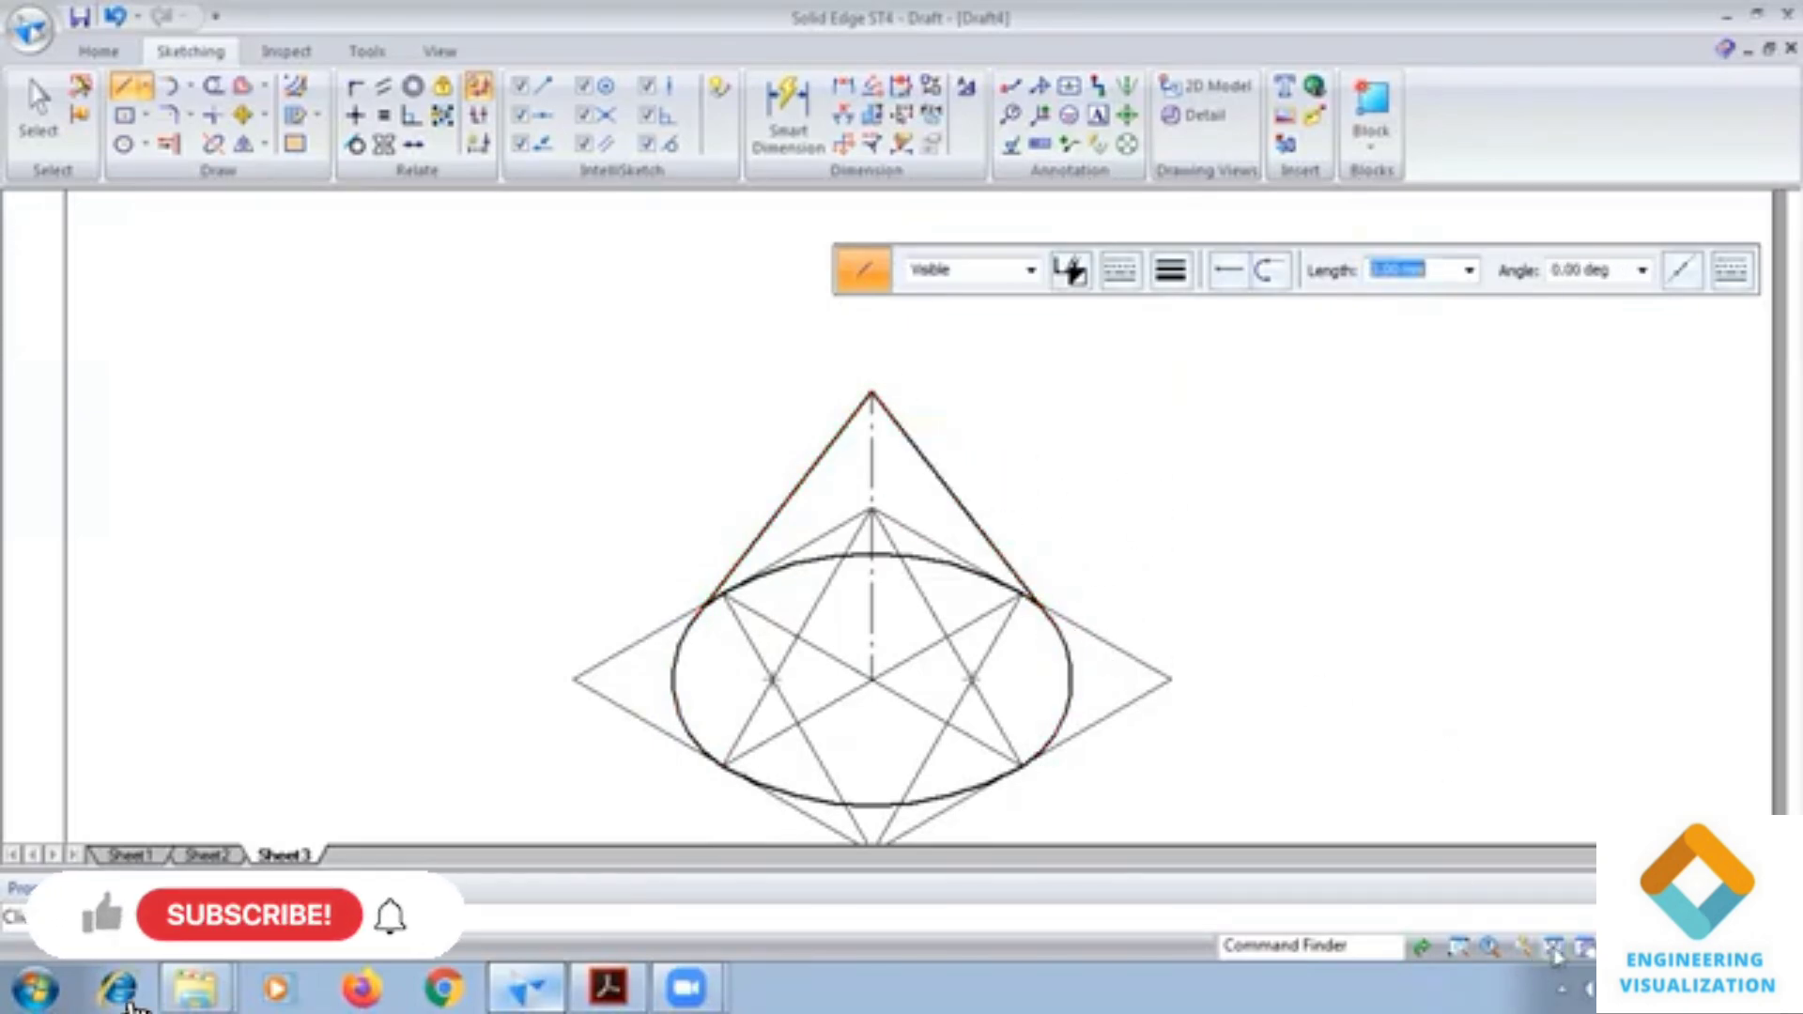